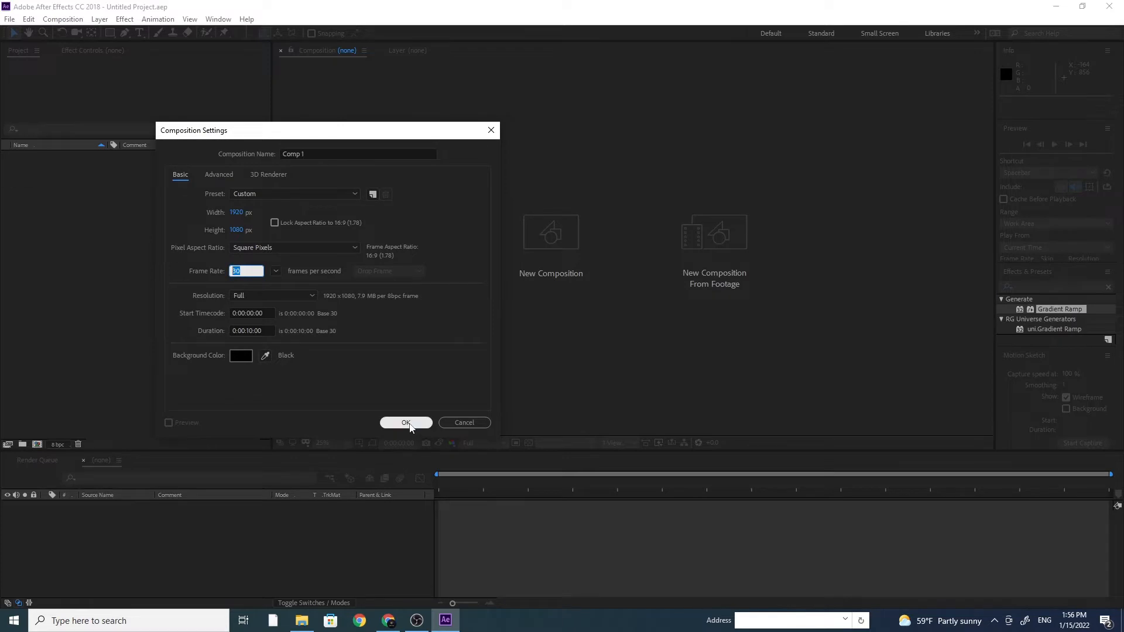
Create the 1920×1080, 30 fps, 10-second composition and add a point light named Emitter.
{"action": "left_click", "coordinate": [409, 423]}
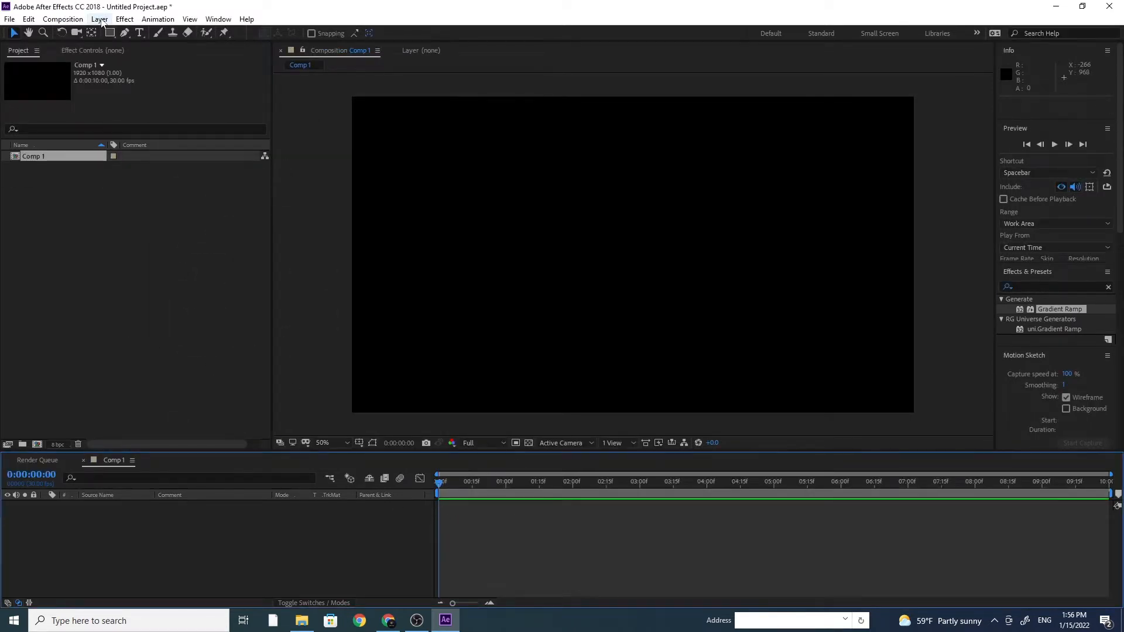
{"action": "left_click", "coordinate": [100, 19]}
{"action": "mouse_move", "coordinate": [111, 33]}
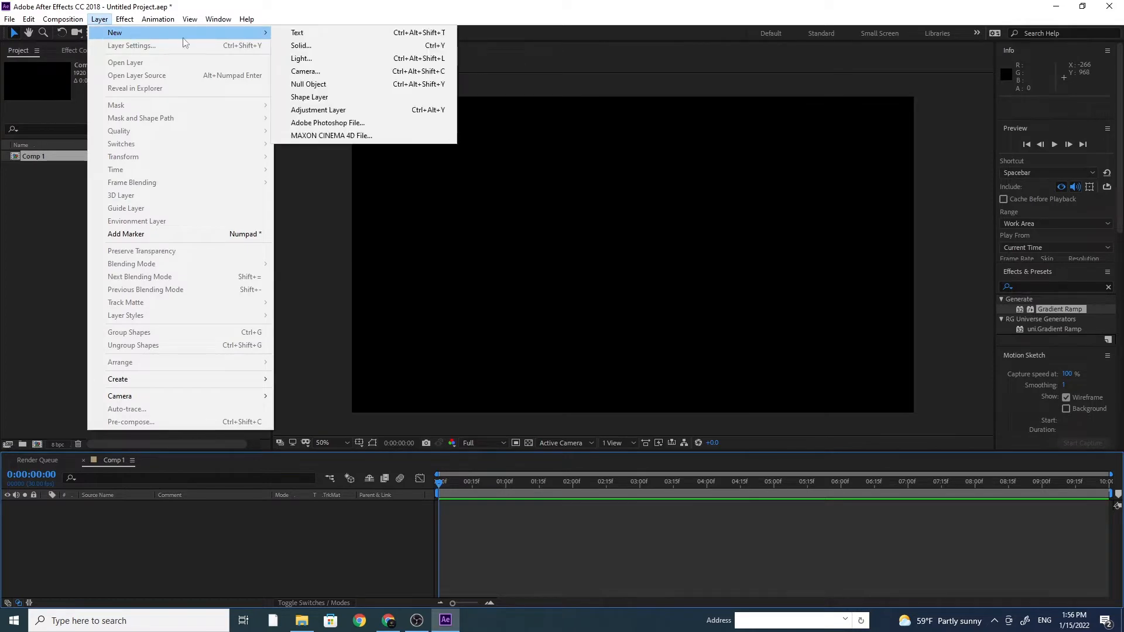
{"action": "left_click", "coordinate": [300, 58]}
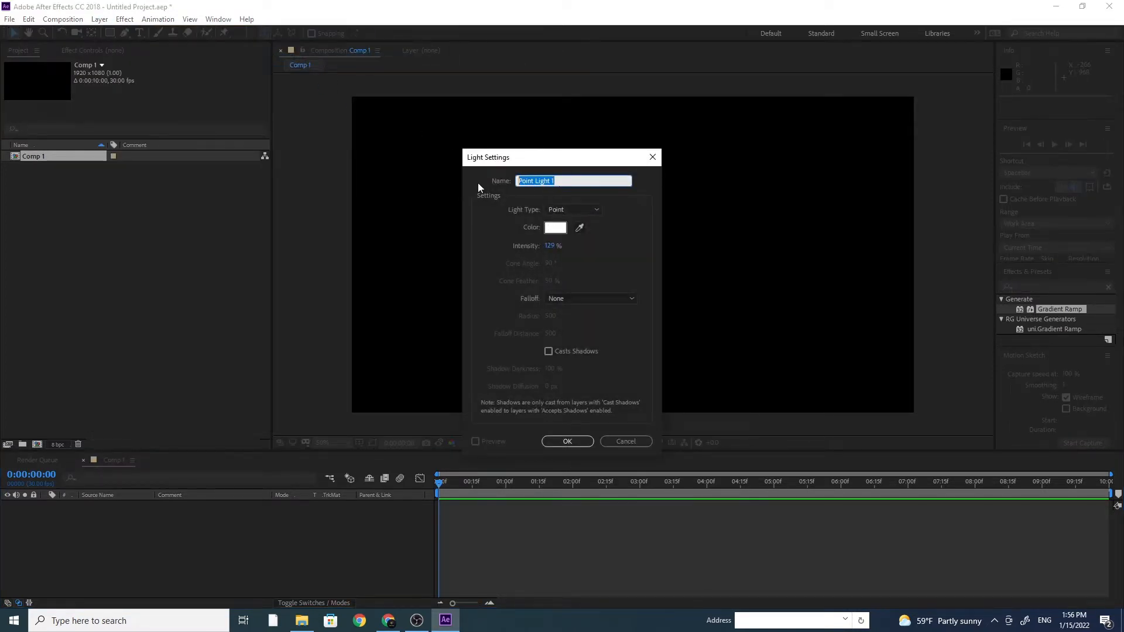
{"action": "type", "text": "Emitter"}
{"action": "left_click", "coordinate": [582, 441]}
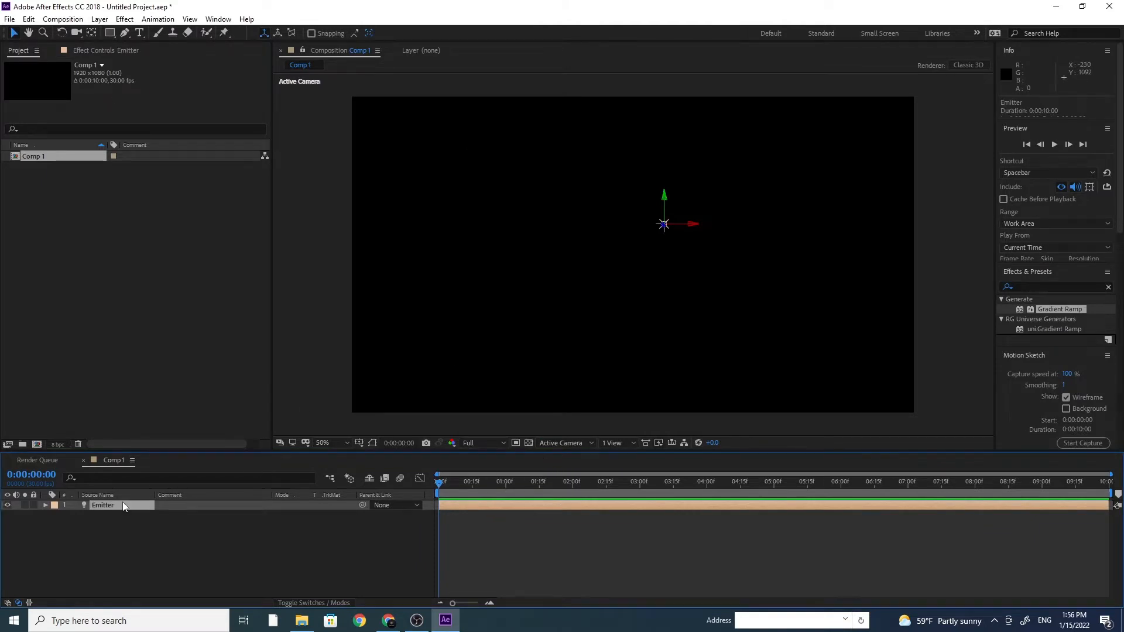
Place the Emitter light beyond the frame's upper-right corner at about 1770, 88, -666.7 and keyframe its position at 0:00:00:00.
{"action": "key", "text": "p"}
{"action": "left_click_drag", "start_coordinate": [283, 515], "coordinate": [697, 518]}
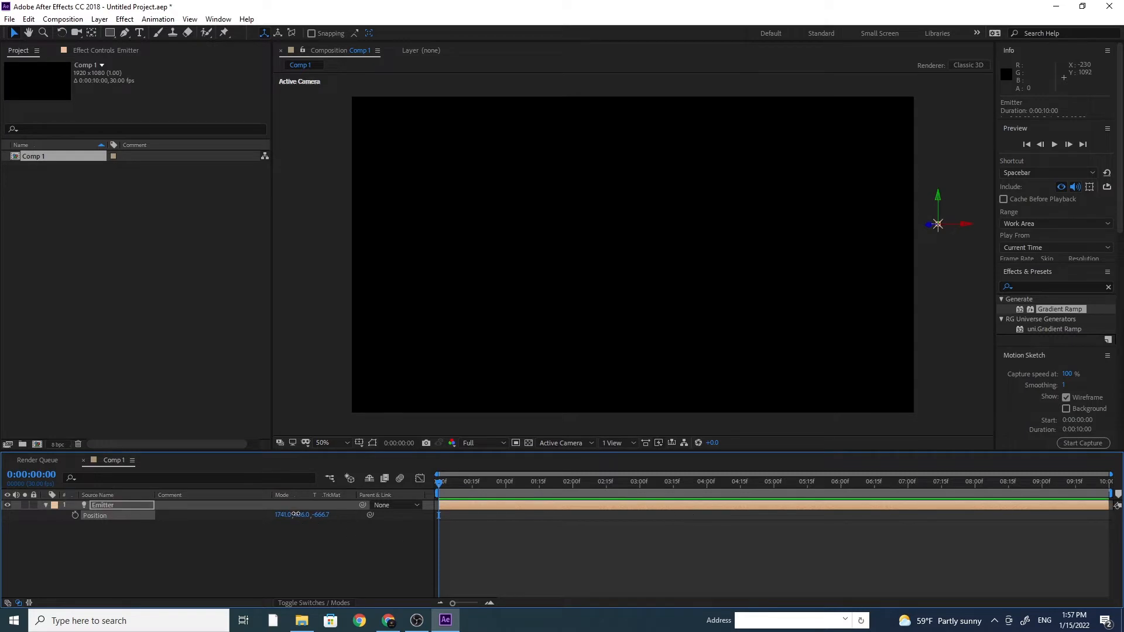
{"action": "left_click_drag", "start_coordinate": [300, 515], "coordinate": [148, 516]}
{"action": "scroll", "coordinate": [593, 347], "scroll_direction": "down", "scroll_amount": 2}
{"action": "mouse_move", "coordinate": [293, 517]}
{"action": "left_mouse_down"}
{"action": "mouse_move", "coordinate": [273, 517]}
{"action": "mouse_move", "coordinate": [300, 518]}
{"action": "left_mouse_up"}
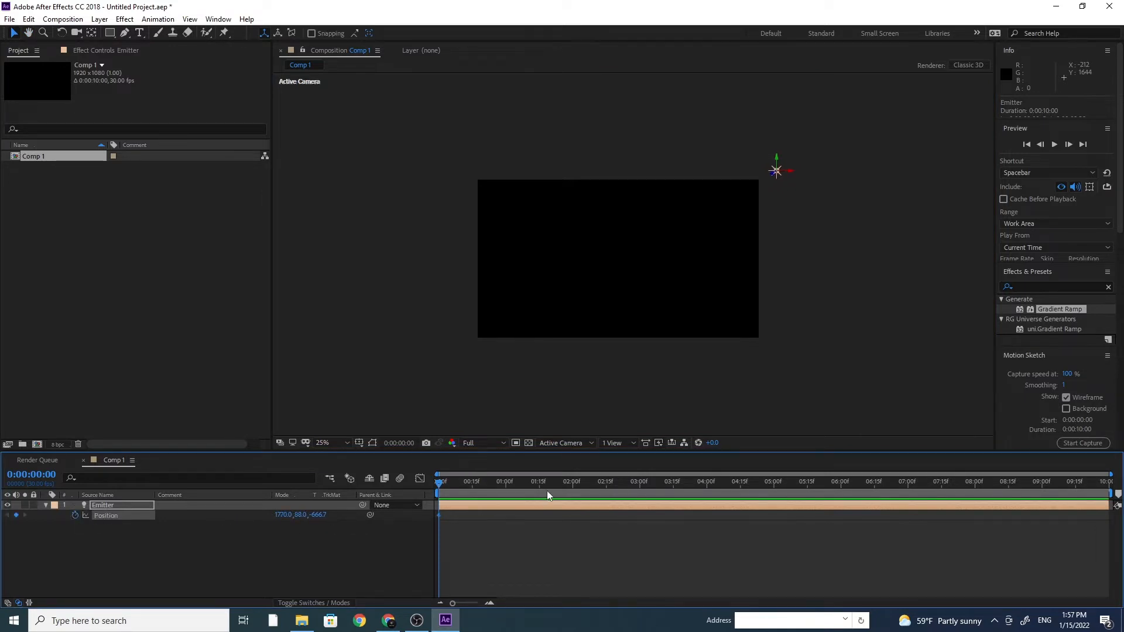
At 0:00:02:14, move the Emitter past the frame's lower-left corner to about 58, 1300, and curve the path's end with its handle.
{"action": "left_click", "coordinate": [604, 485]}
{"action": "left_click_drag", "start_coordinate": [796, 175], "coordinate": [443, 352]}
{"action": "left_click_drag", "start_coordinate": [497, 327], "coordinate": [475, 258]}
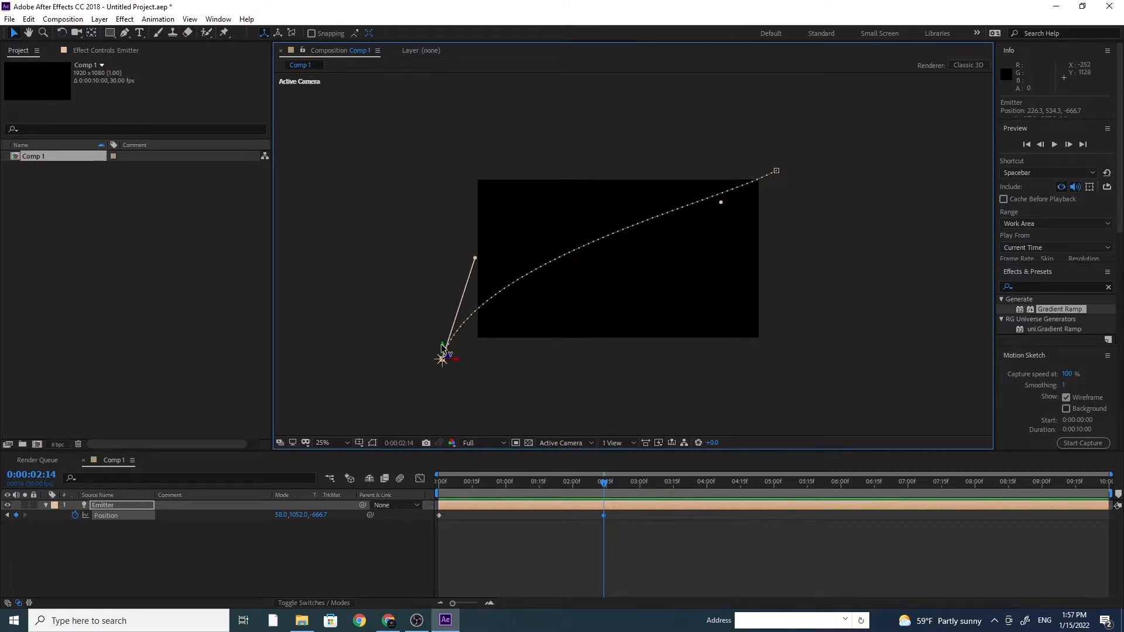
{"action": "left_click_drag", "start_coordinate": [442, 347], "coordinate": [436, 372]}
{"action": "left_click_drag", "start_coordinate": [475, 289], "coordinate": [459, 266]}
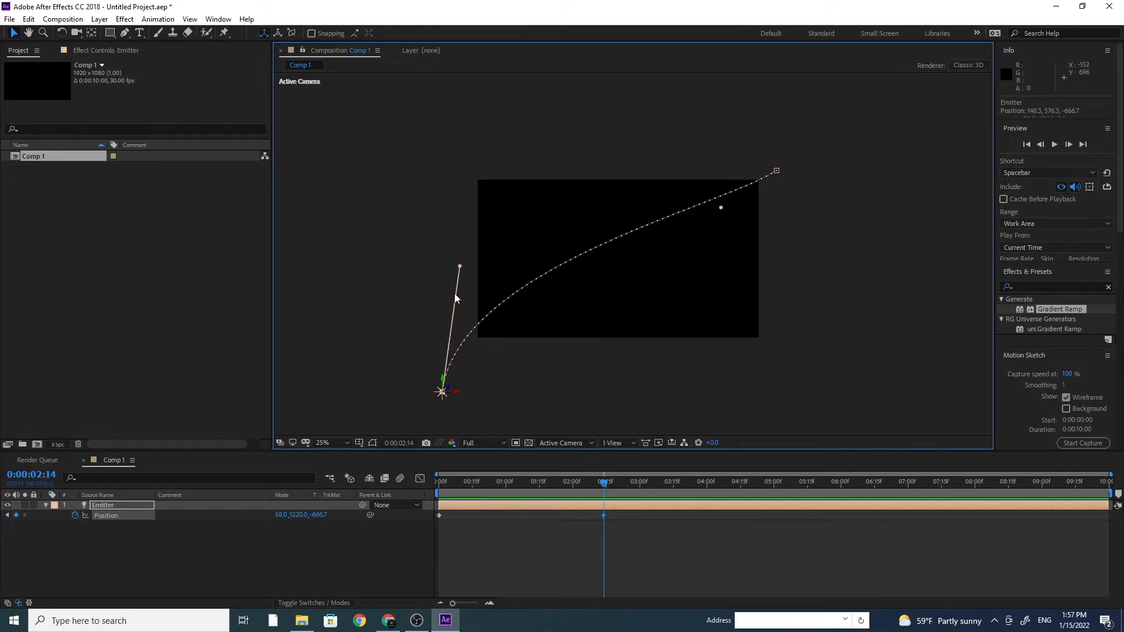
{"action": "left_click_drag", "start_coordinate": [443, 380], "coordinate": [443, 397]}
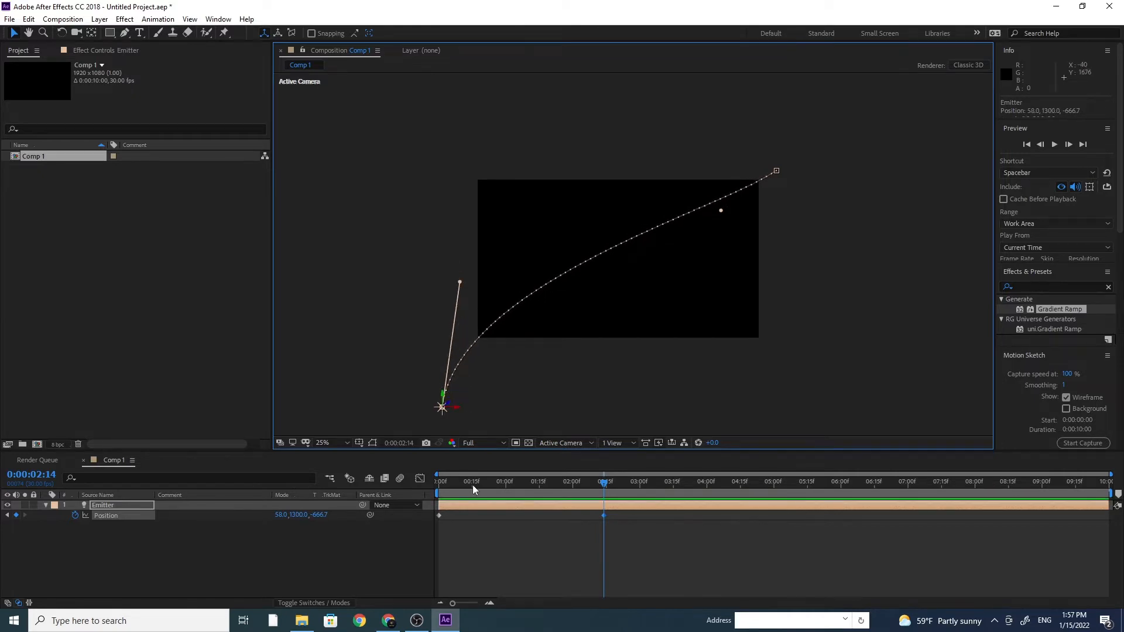
At the first position keyframe, bend the motion path downward with its handle and raise the Emitter to about 1770, -20.
{"action": "left_click", "coordinate": [444, 493]}
{"action": "left_click", "coordinate": [439, 515]}
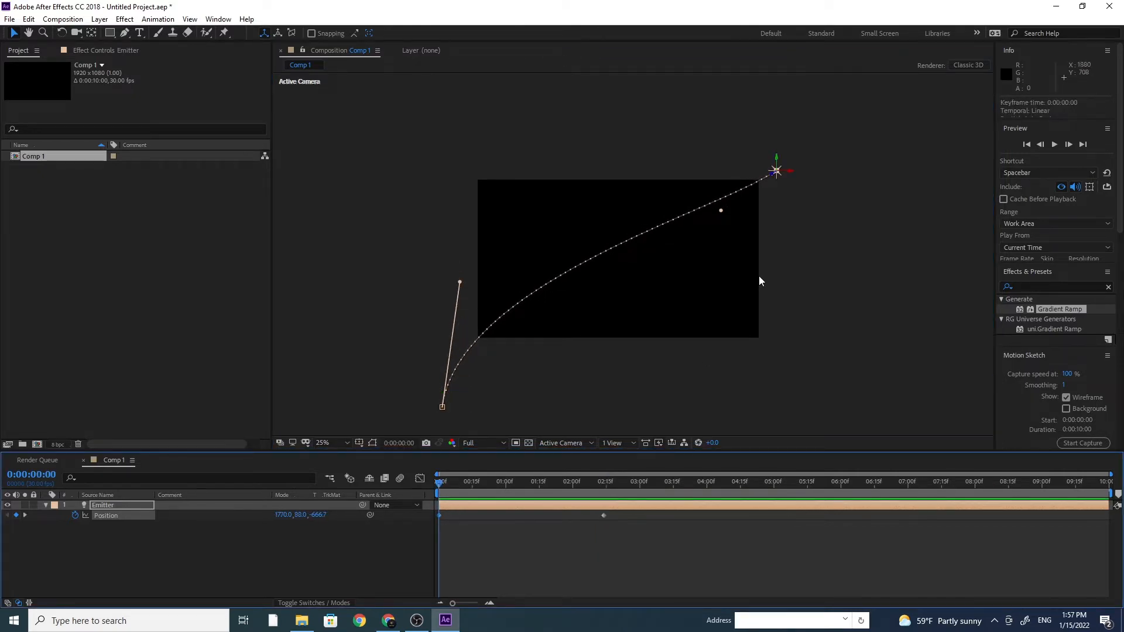
{"action": "left_click_drag", "start_coordinate": [725, 213], "coordinate": [724, 287]}
{"action": "left_click_drag", "start_coordinate": [777, 170], "coordinate": [779, 151]}
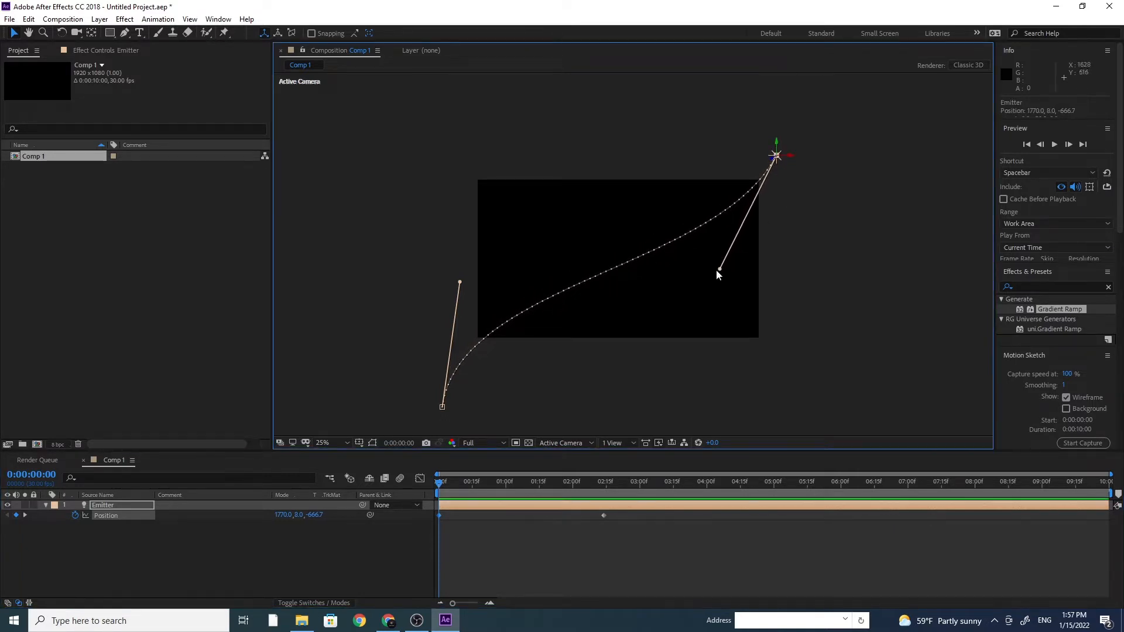
{"action": "left_click_drag", "start_coordinate": [720, 272], "coordinate": [705, 304]}
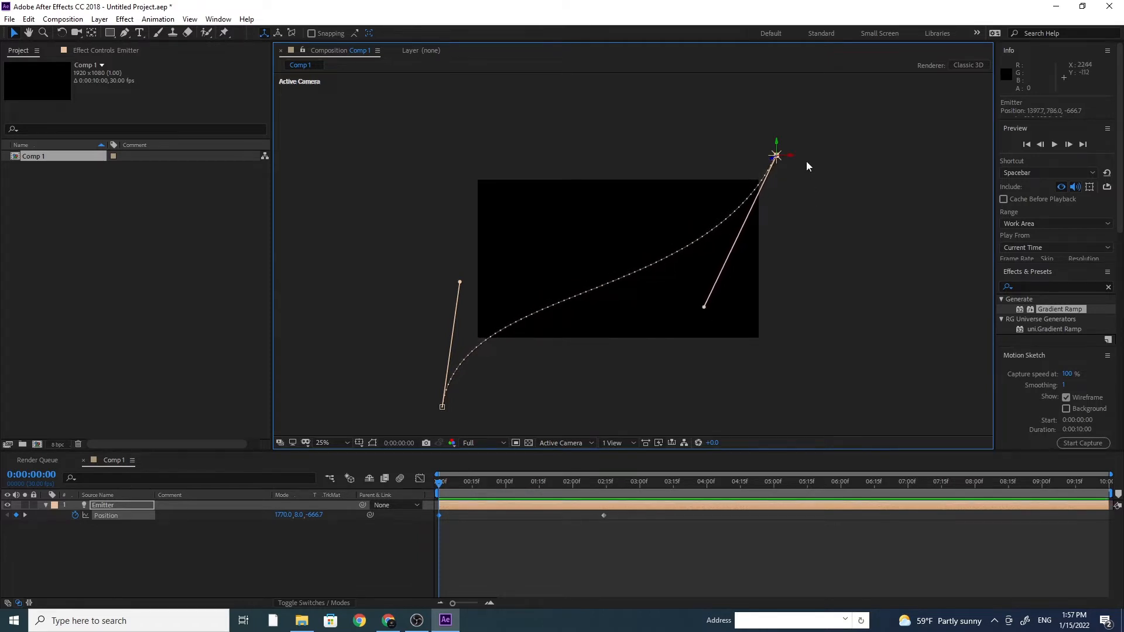
{"action": "left_click", "coordinate": [775, 142]}
{"action": "left_click", "coordinate": [776, 154]}
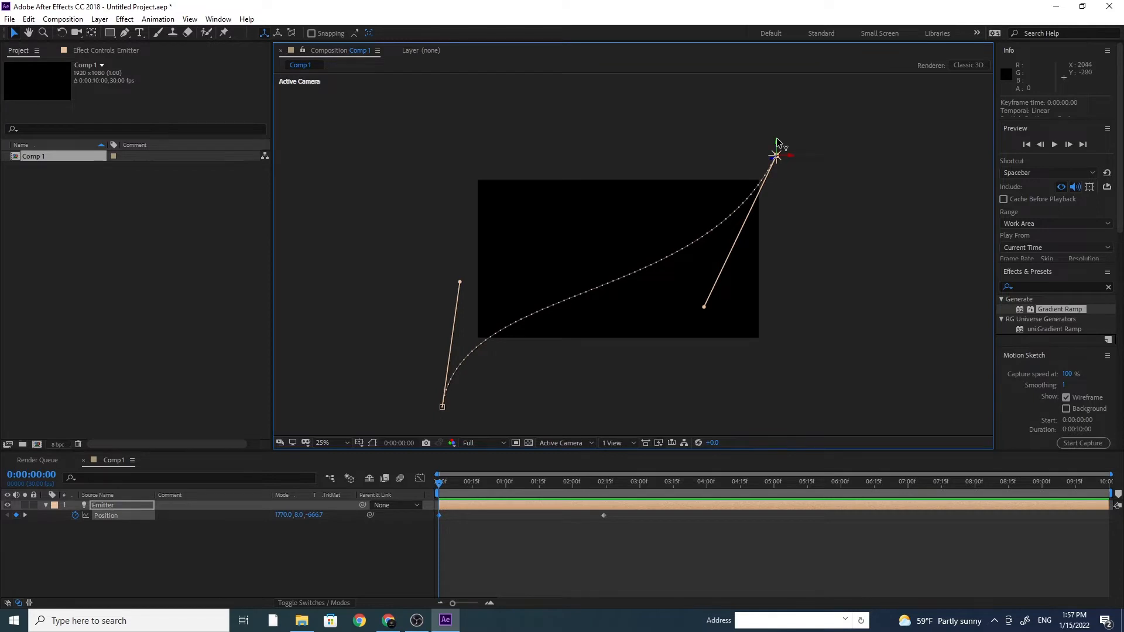
{"action": "left_click_drag", "start_coordinate": [778, 142], "coordinate": [777, 136]}
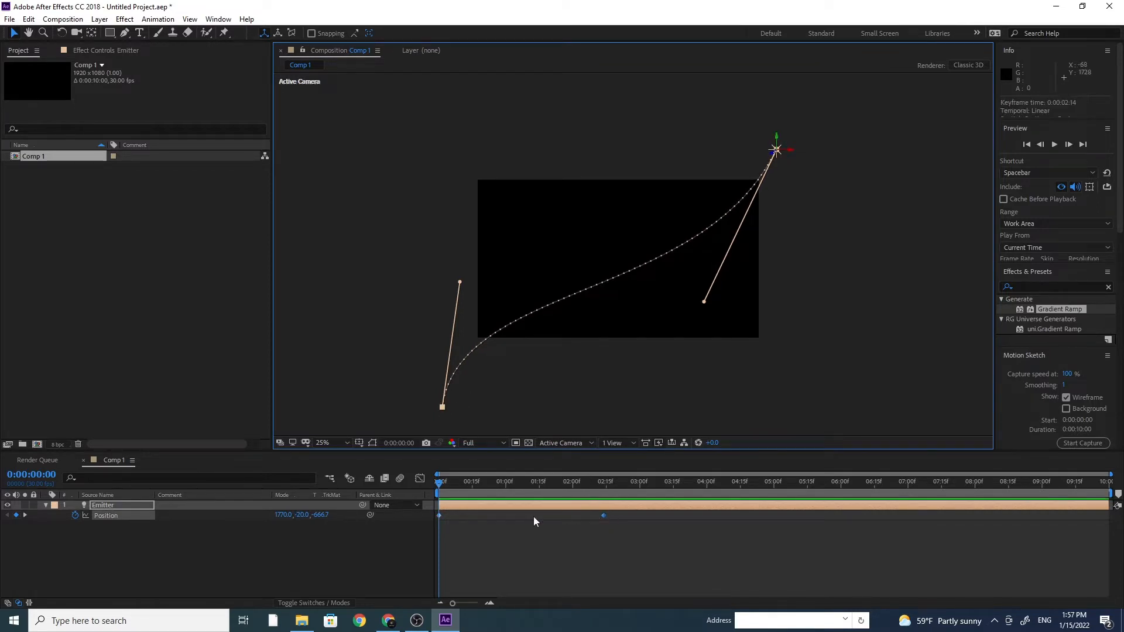
Steepen the curve at the lower-left end of the Emitter's motion path by making its handle nearly vertical.
{"action": "left_click", "coordinate": [439, 516]}
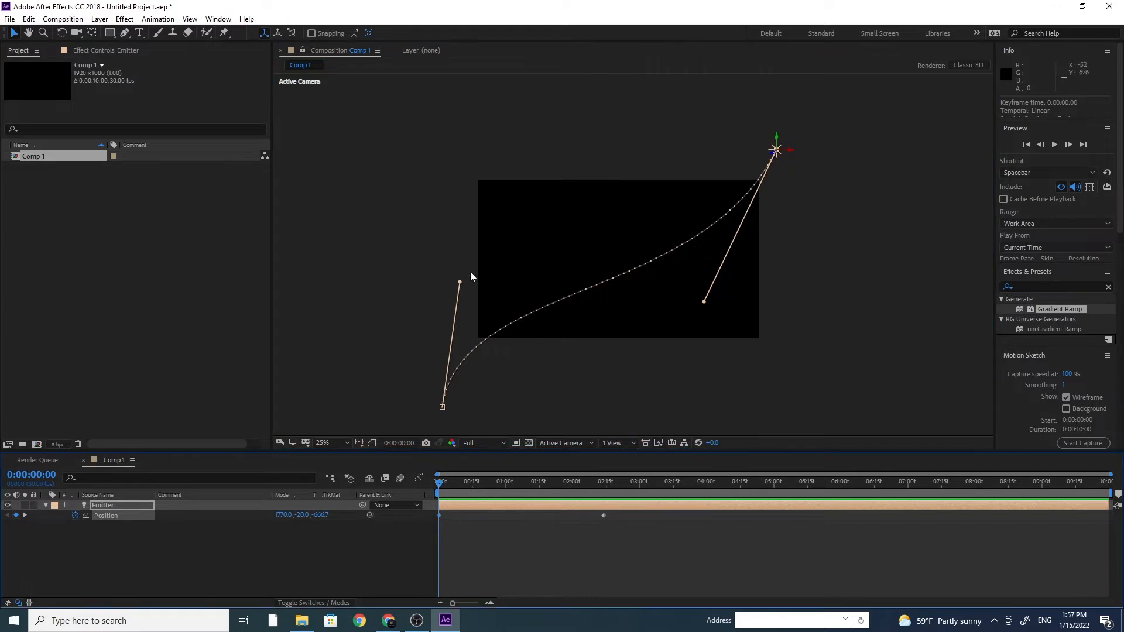
{"action": "left_click_drag", "start_coordinate": [459, 285], "coordinate": [447, 272]}
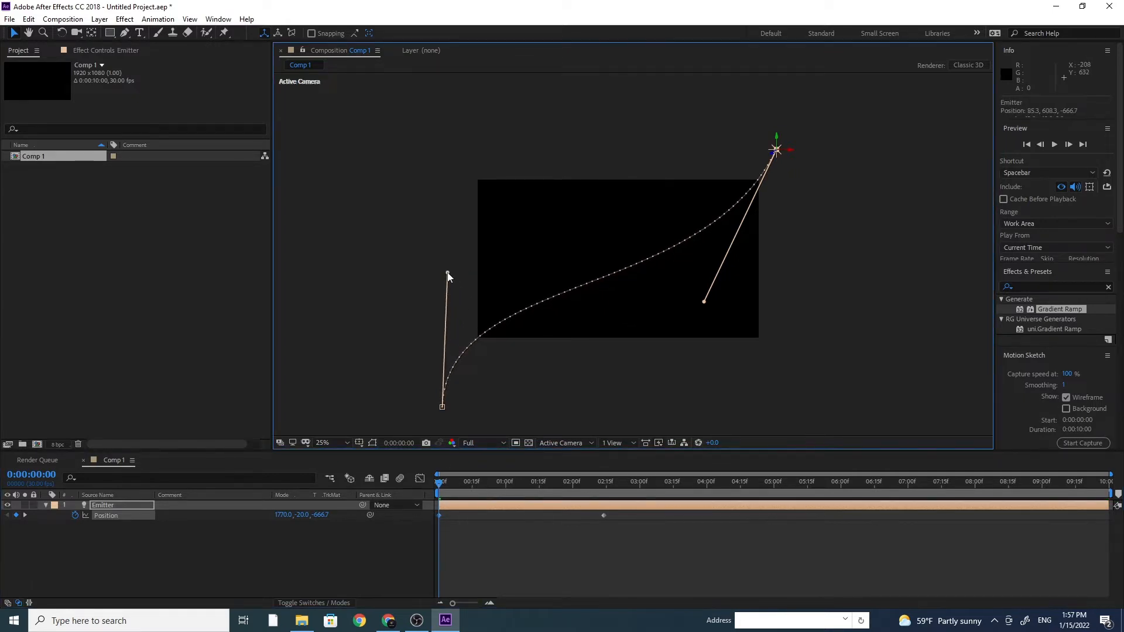
{"action": "scroll", "coordinate": [698, 318], "scroll_direction": "up", "scroll_amount": 1}
{"action": "key", "text": "space"}
{"action": "left_click_drag", "start_coordinate": [574, 365], "coordinate": [594, 367]}
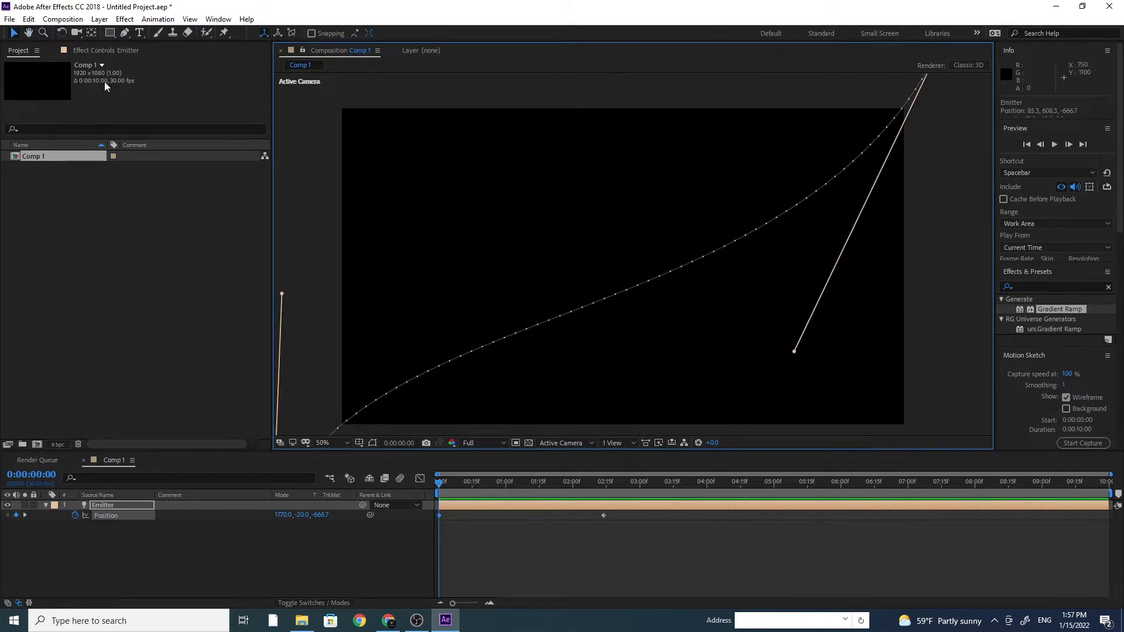
Add a black, composition-sized solid layer named Particular.
{"action": "left_click", "coordinate": [99, 21]}
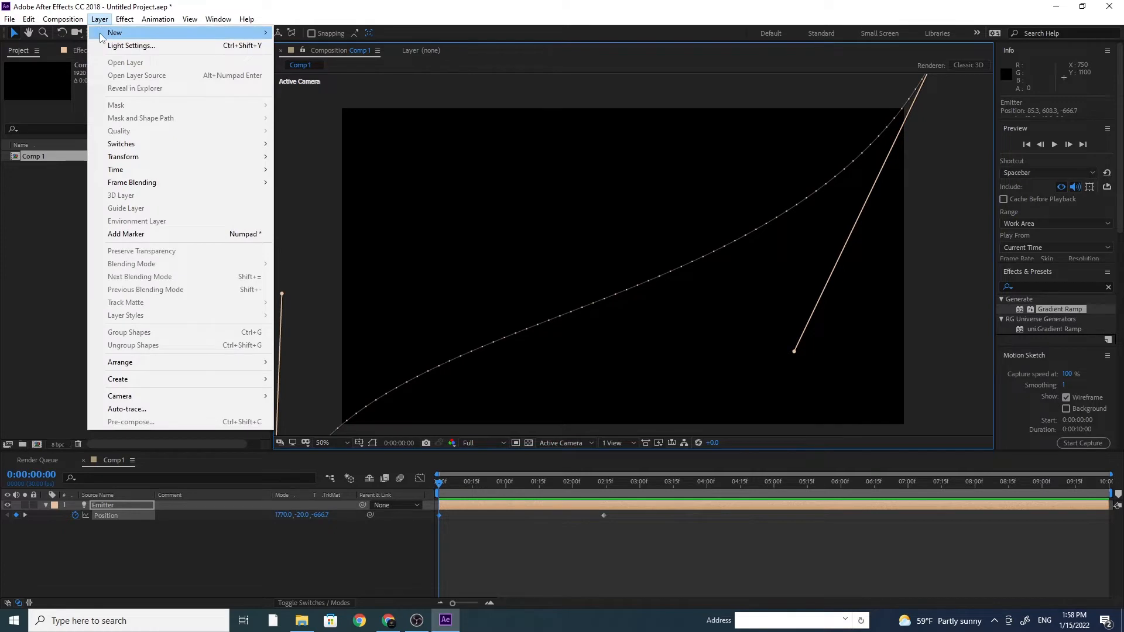
{"action": "mouse_move", "coordinate": [103, 36]}
{"action": "left_click", "coordinate": [333, 47]}
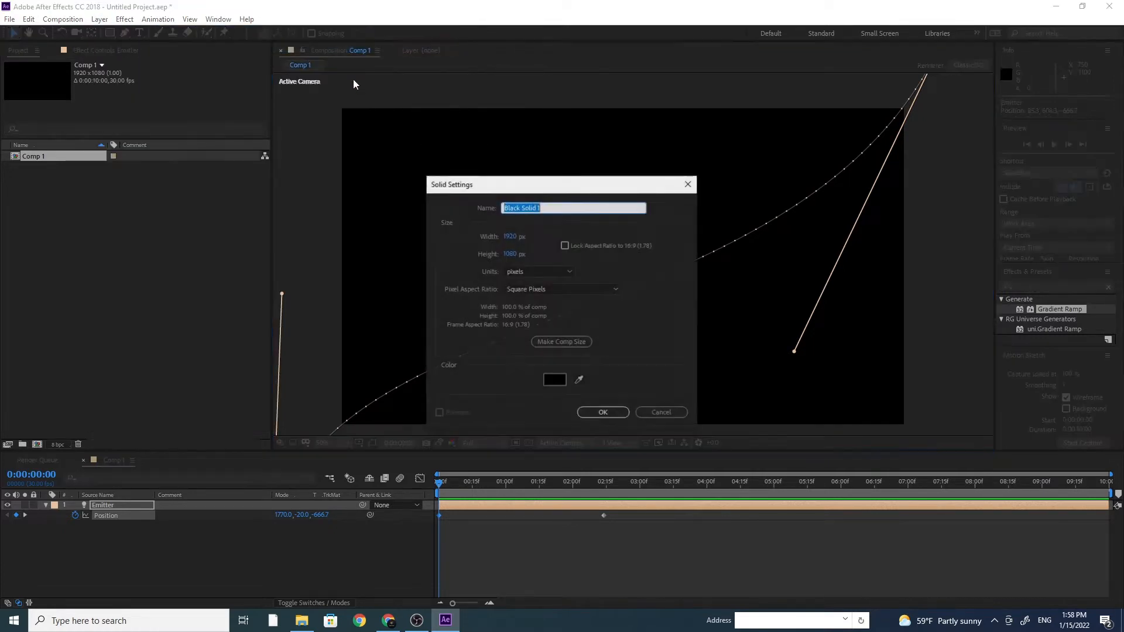
{"action": "type", "text": "Particular"}
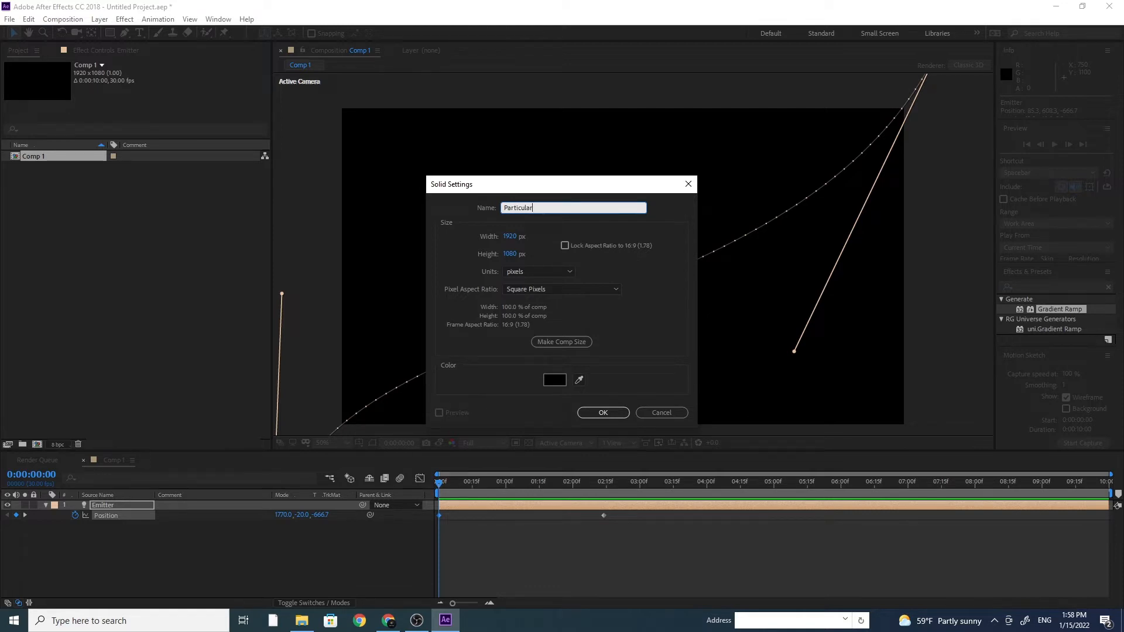
{"action": "left_click", "coordinate": [579, 343]}
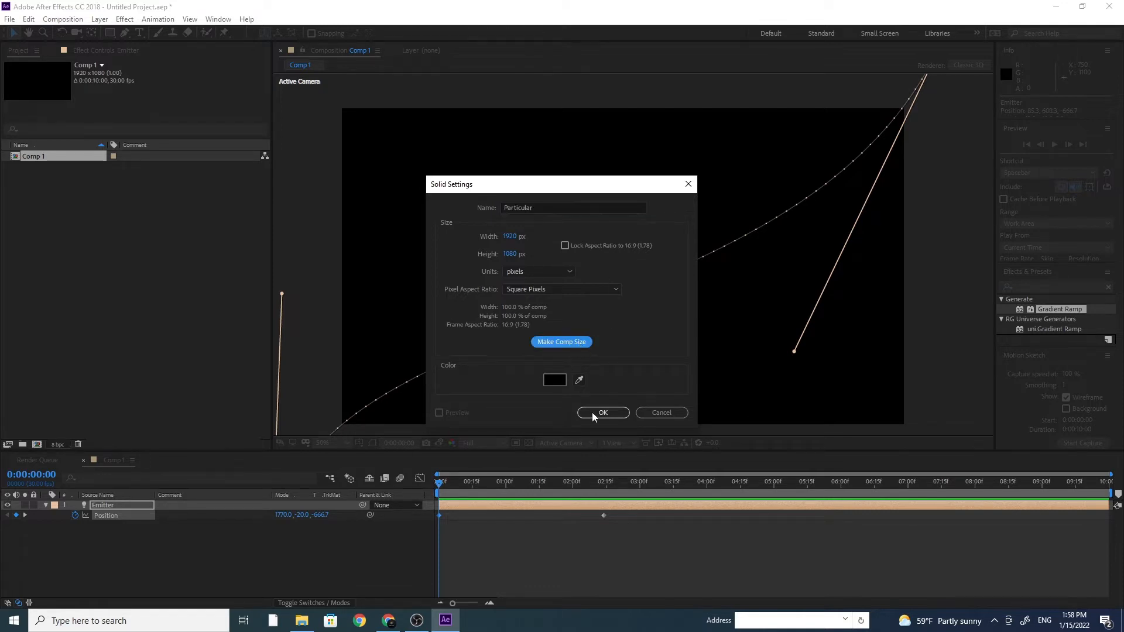
{"action": "left_click", "coordinate": [598, 413]}
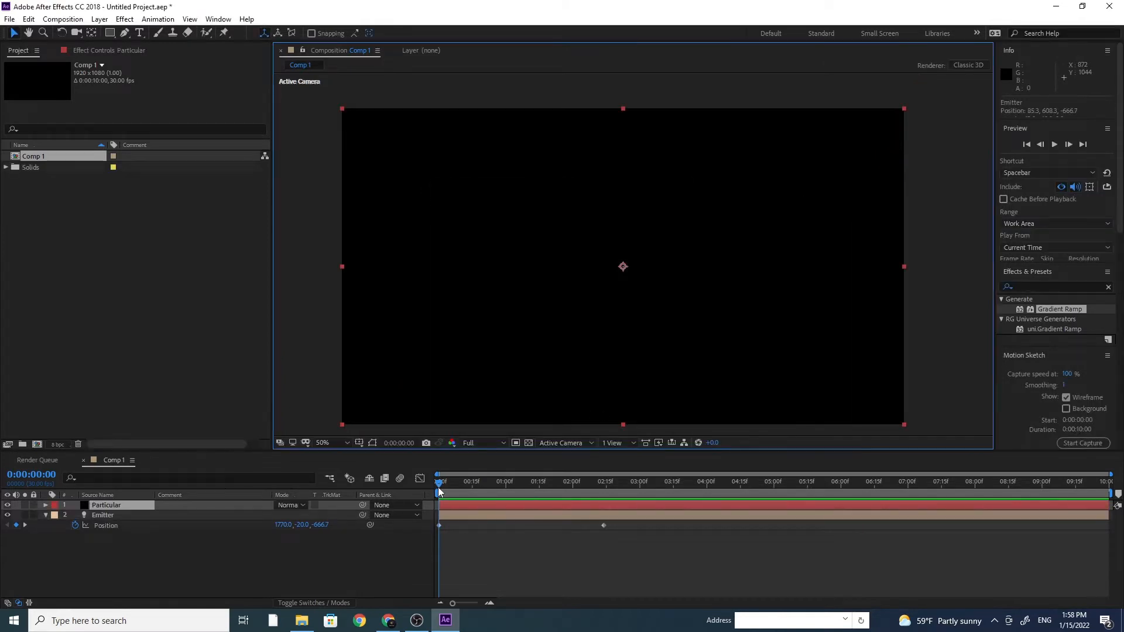
Move the Particular layer beneath the Emitter light, apply the RG Trapcode Particular effect to it, and preview the particles around 0:00:01:25.
{"action": "left_click_drag", "start_coordinate": [447, 489], "coordinate": [519, 485]}
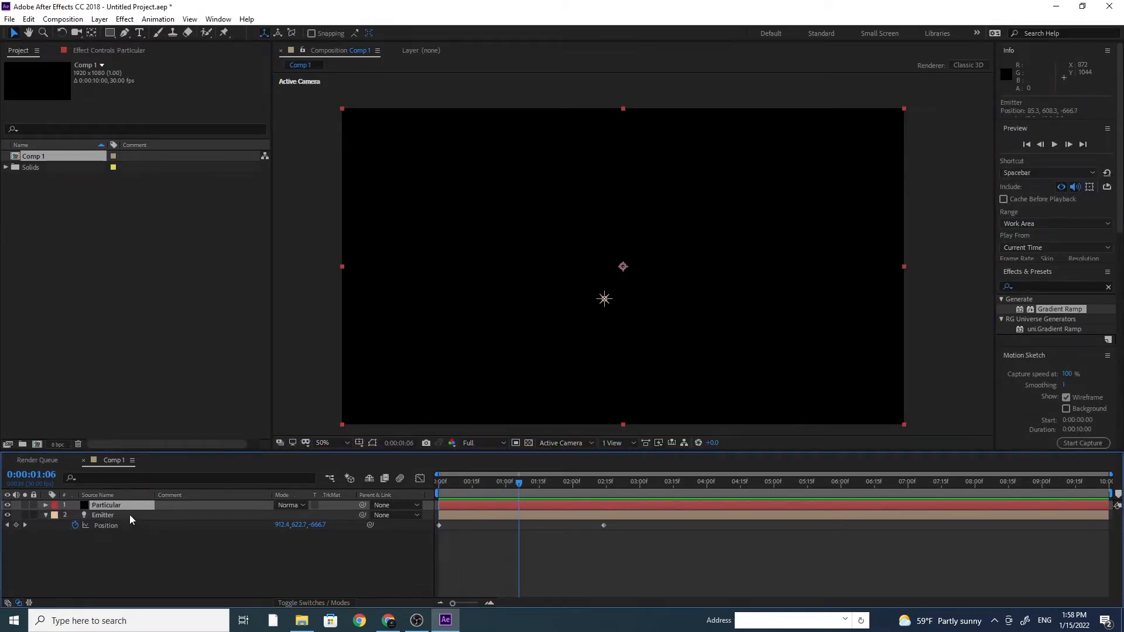
{"action": "left_click_drag", "start_coordinate": [103, 507], "coordinate": [107, 530]}
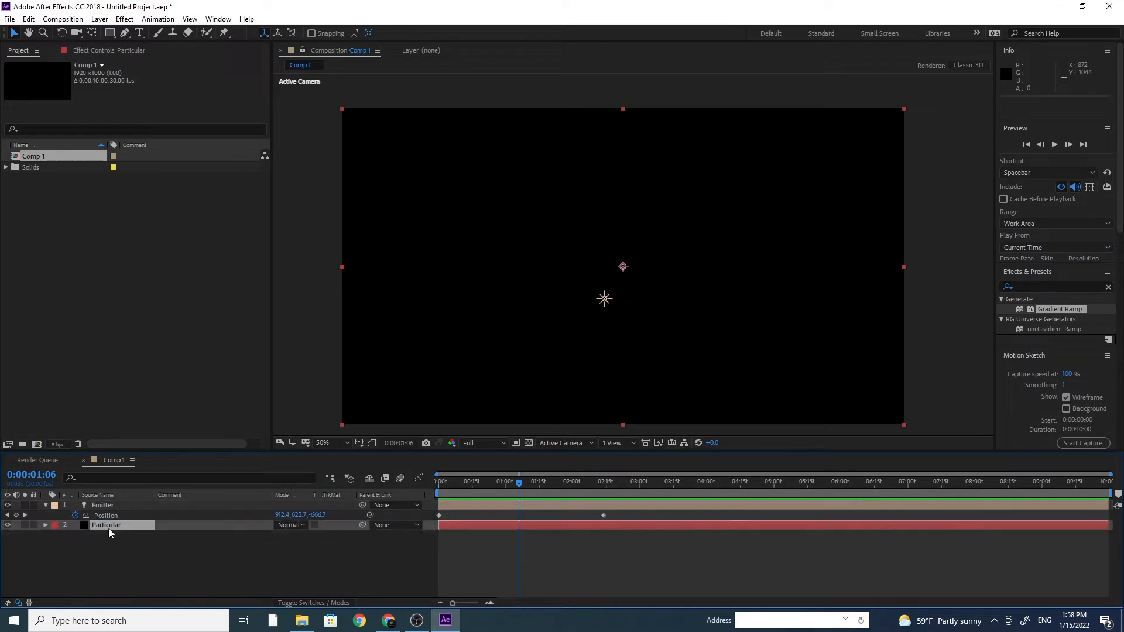
{"action": "left_click", "coordinate": [125, 20]}
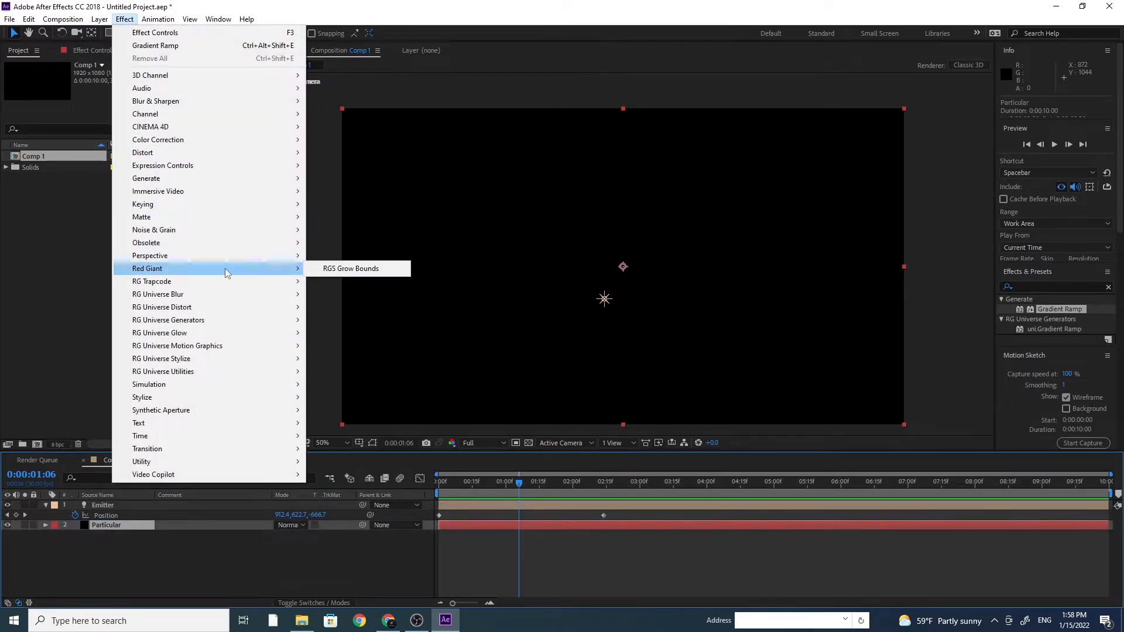
{"action": "mouse_move", "coordinate": [226, 283]}
{"action": "left_click", "coordinate": [334, 371]}
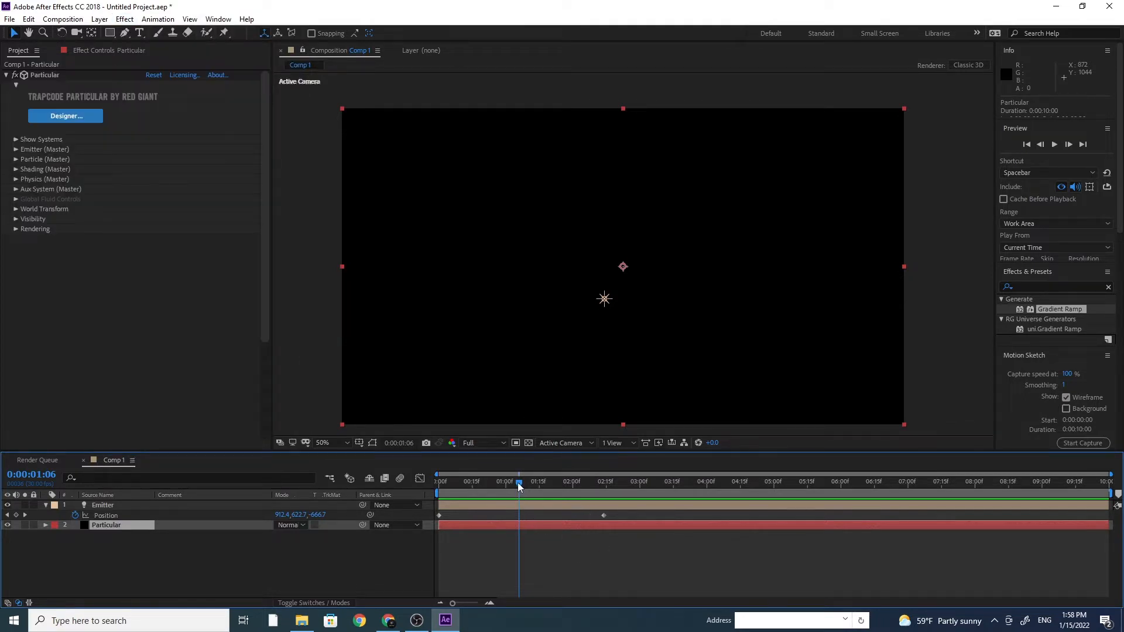
{"action": "left_click_drag", "start_coordinate": [518, 482], "coordinate": [559, 490]}
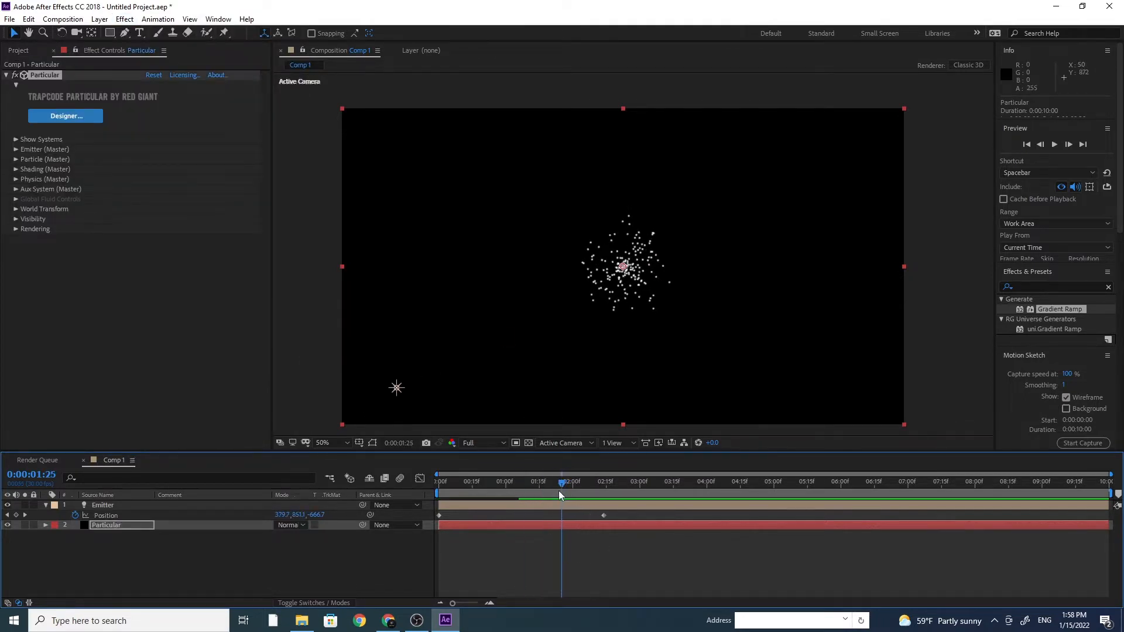
Set the Particular effect's emitter type to Light(s) and check the particle trail around 0:00:01:26.
{"action": "left_click", "coordinate": [16, 151]}
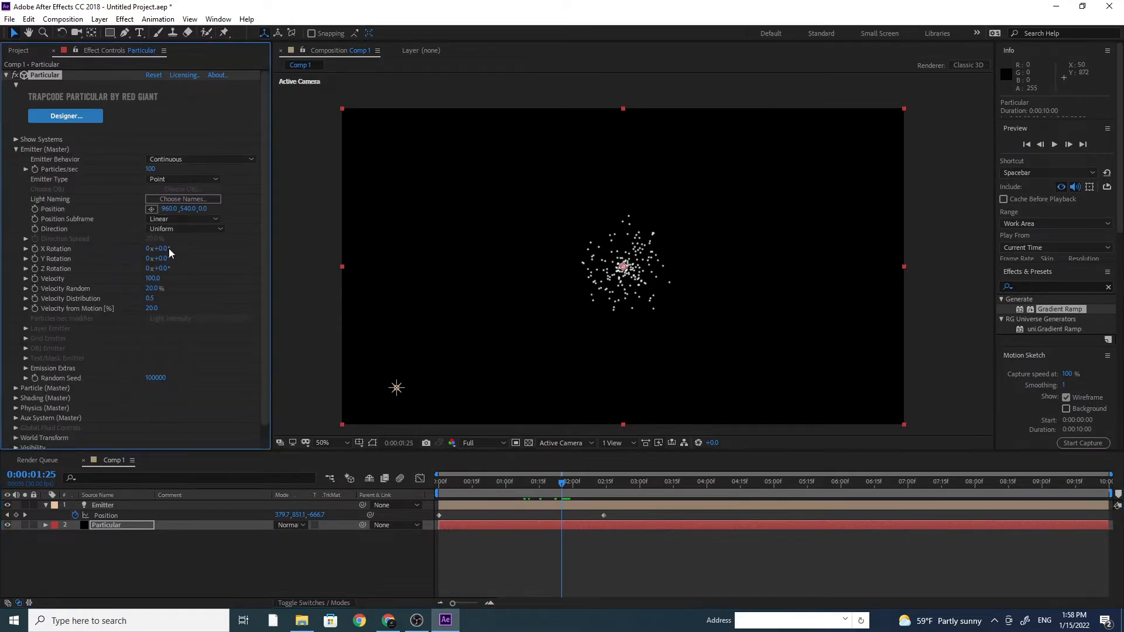
{"action": "left_click", "coordinate": [167, 222]}
{"action": "left_click", "coordinate": [168, 220]}
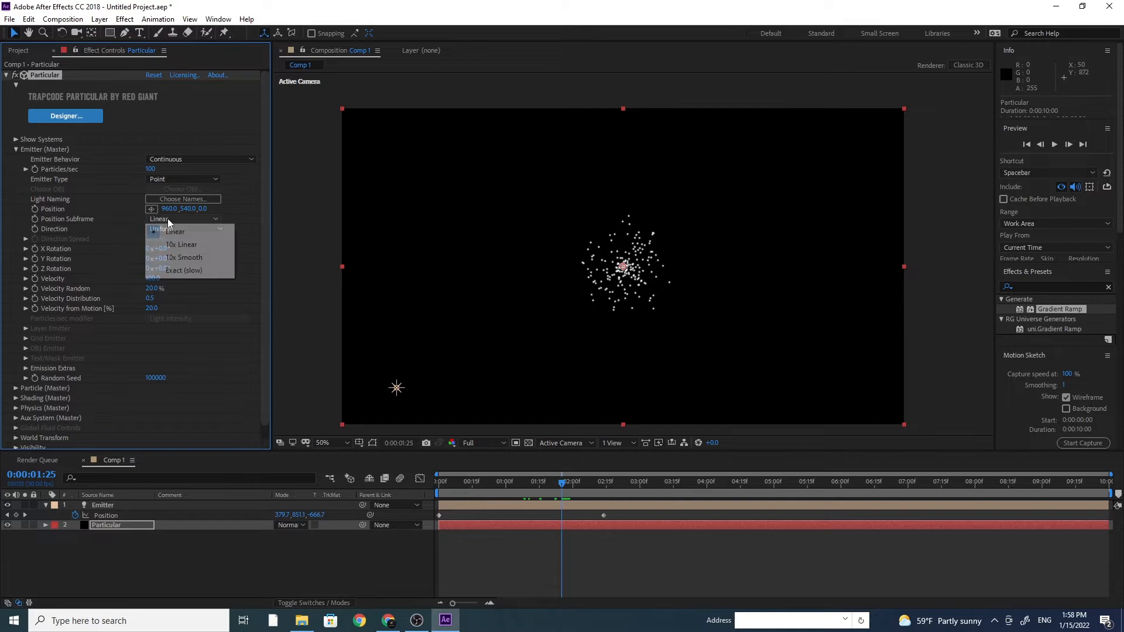
{"action": "left_click", "coordinate": [174, 179]}
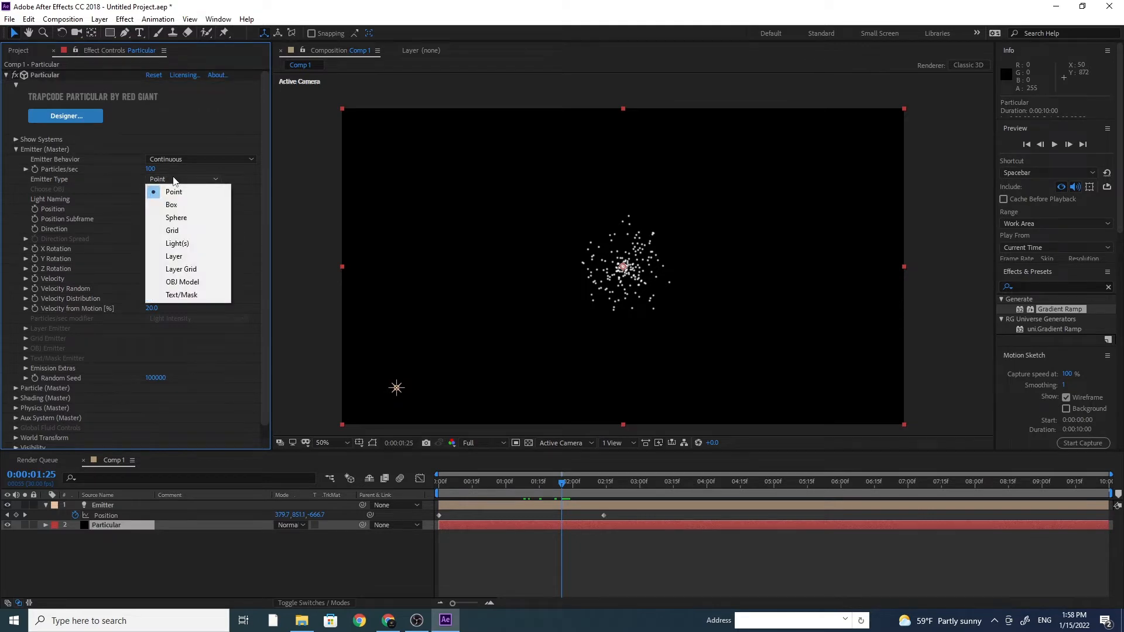
{"action": "left_click", "coordinate": [177, 244]}
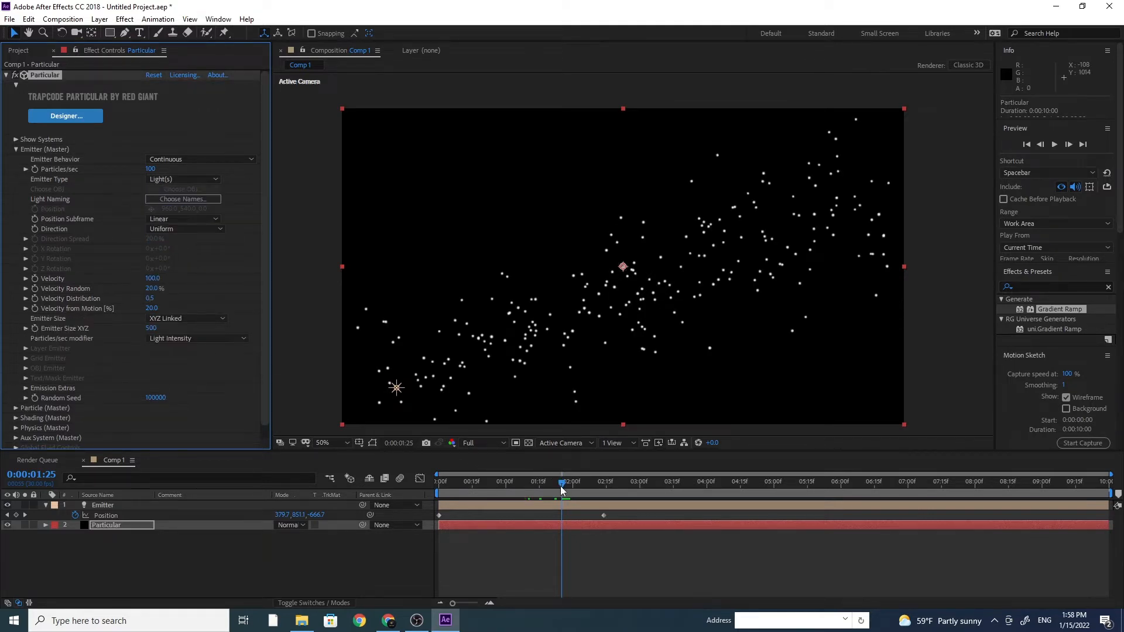
{"action": "mouse_move", "coordinate": [560, 486]}
{"action": "left_mouse_down"}
{"action": "mouse_move", "coordinate": [480, 490]}
{"action": "mouse_move", "coordinate": [564, 480]}
{"action": "left_mouse_up"}
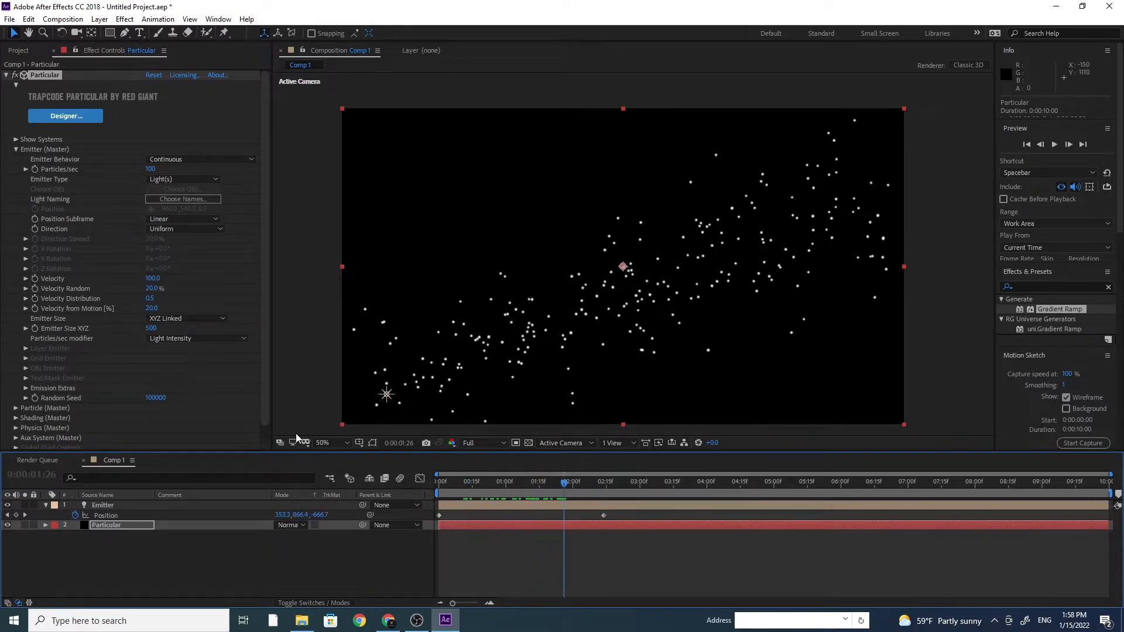
Set the emitter's Velocity to 20 and its Velocity Random, Velocity Distribution and Velocity from Motion to 0.
{"action": "left_click", "coordinate": [153, 279]}
{"action": "type", "text": "20"}
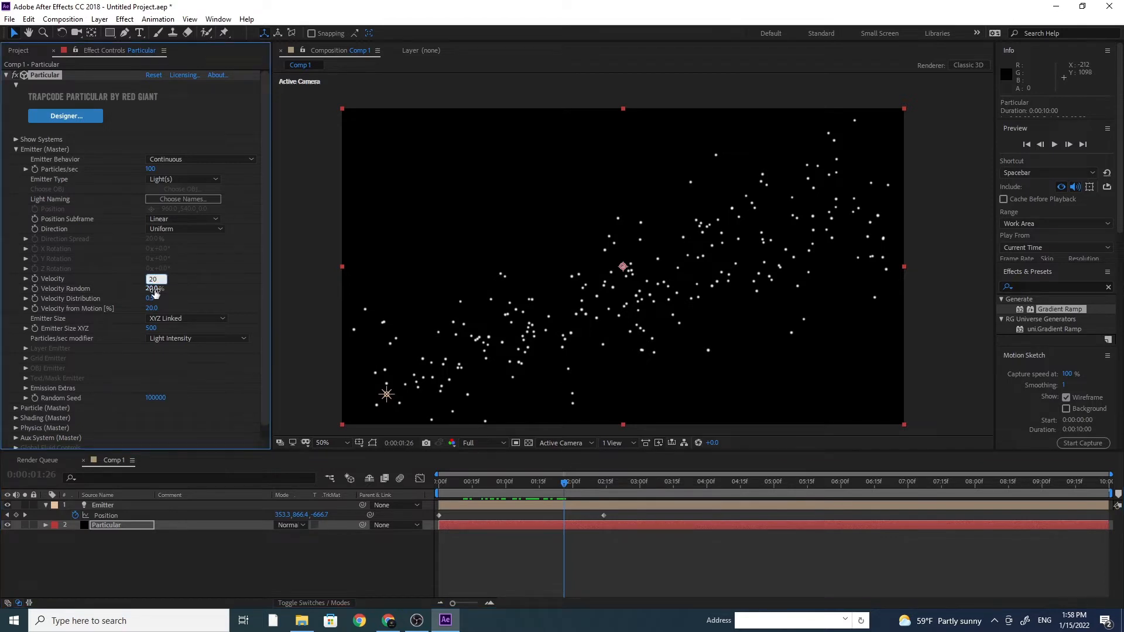
{"action": "left_click", "coordinate": [154, 290]}
{"action": "type", "text": "0"}
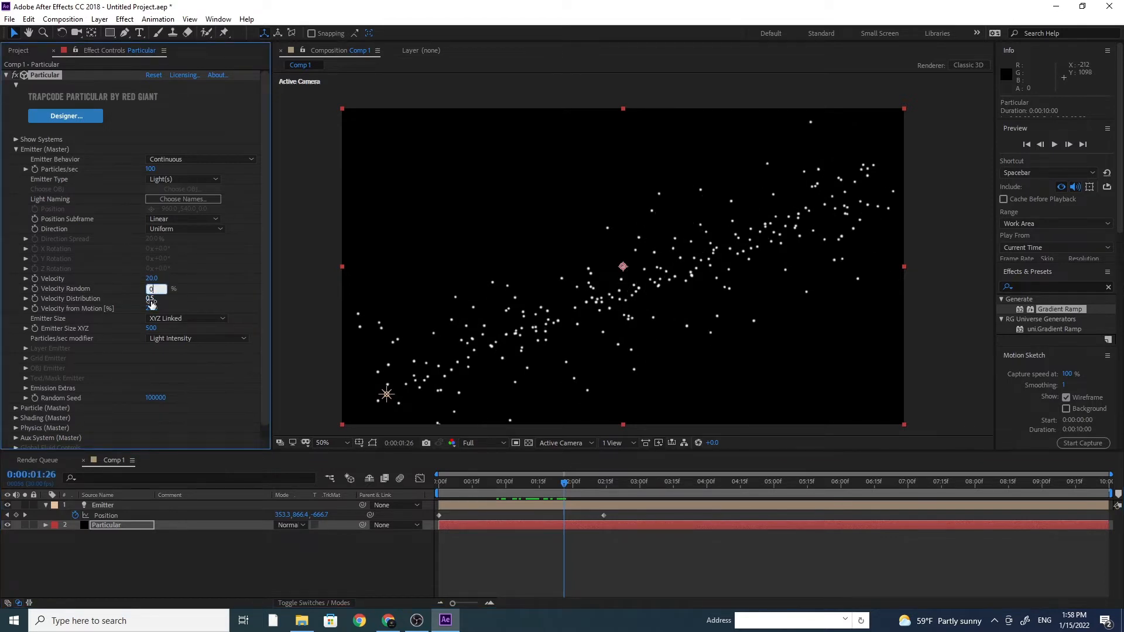
{"action": "left_click", "coordinate": [150, 299]}
{"action": "type", "text": "0"}
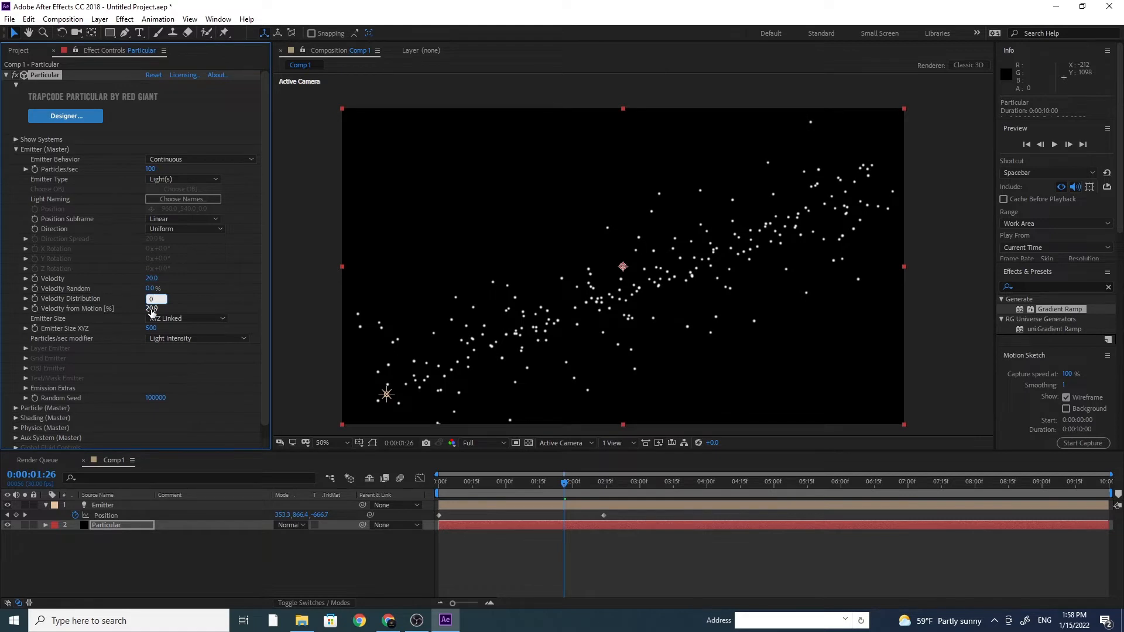
{"action": "left_click", "coordinate": [152, 309]}
Switch Emitter Size to XYZ Individual, set X, Y and Z to 0, and check the trail around 0:00:01:28.
{"action": "left_click", "coordinate": [184, 318]}
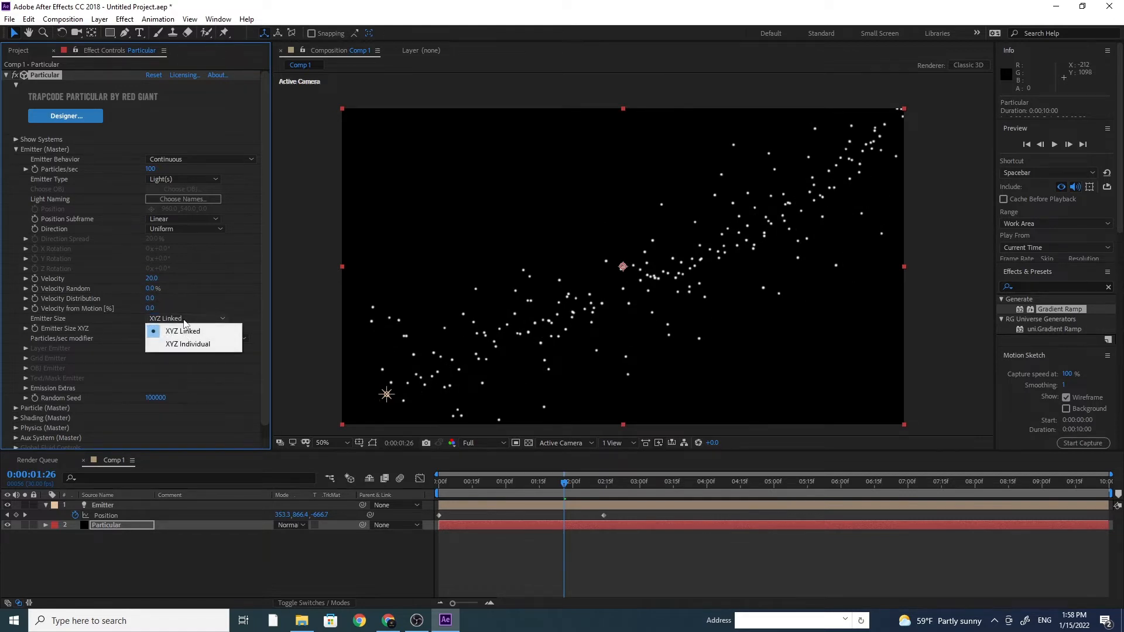
{"action": "left_click", "coordinate": [187, 345]}
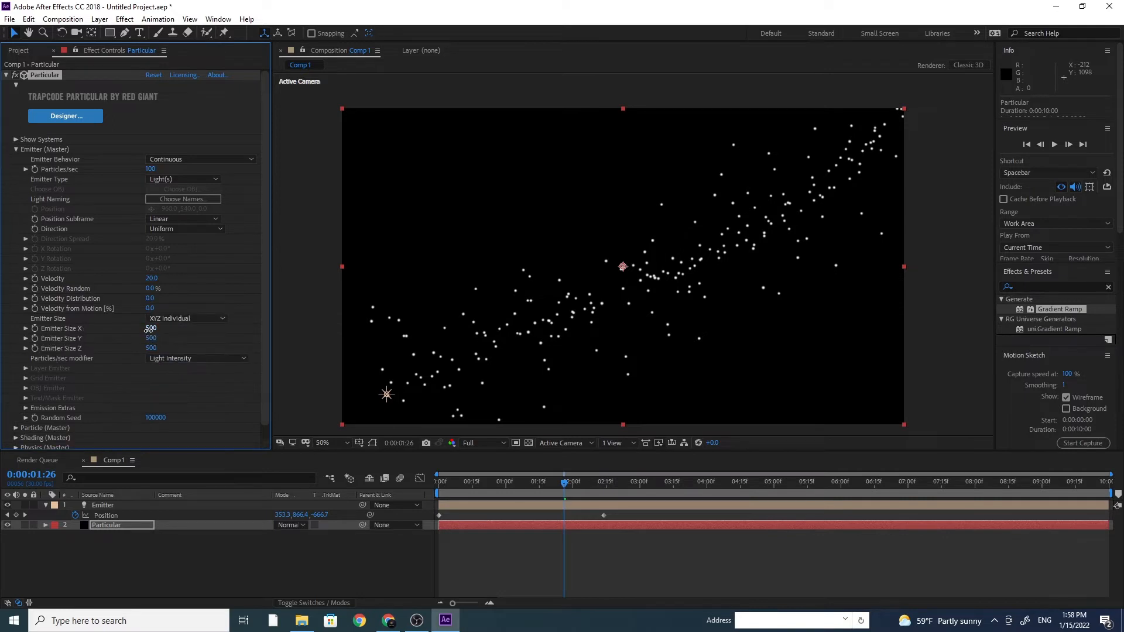
{"action": "left_click", "coordinate": [149, 329]}
{"action": "type", "text": "0"}
{"action": "left_click", "coordinate": [153, 338]}
{"action": "type", "text": "0"}
{"action": "left_click", "coordinate": [151, 348]}
{"action": "type", "text": "0"}
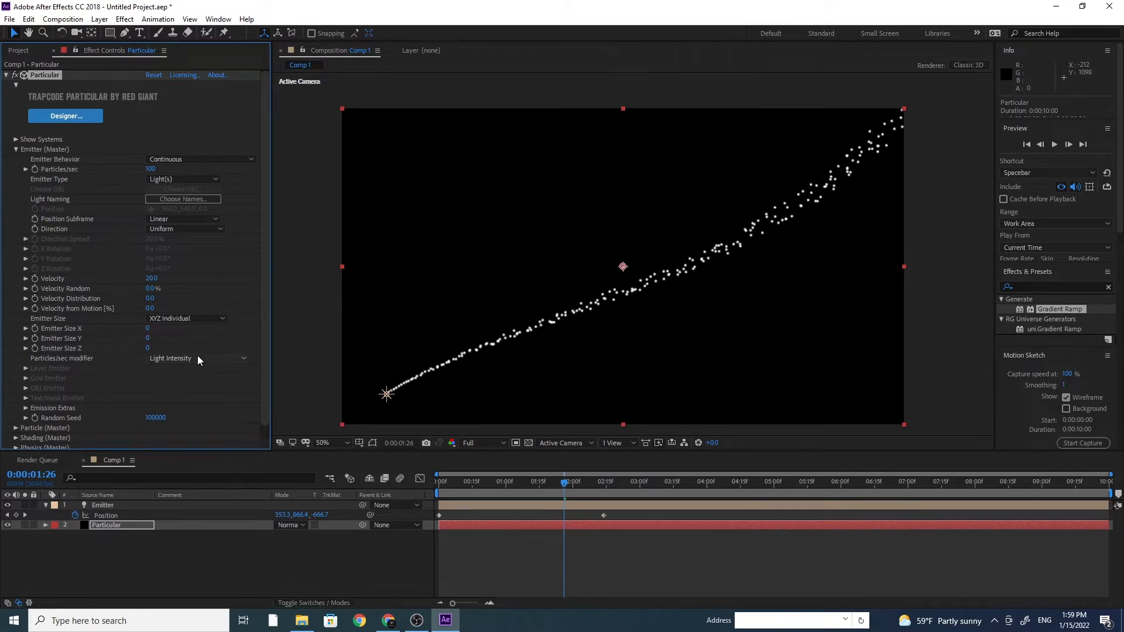
{"action": "key", "text": "Return"}
{"action": "mouse_move", "coordinate": [568, 488]}
{"action": "left_mouse_down"}
{"action": "mouse_move", "coordinate": [479, 495]}
{"action": "mouse_move", "coordinate": [573, 493]}
{"action": "left_mouse_up"}
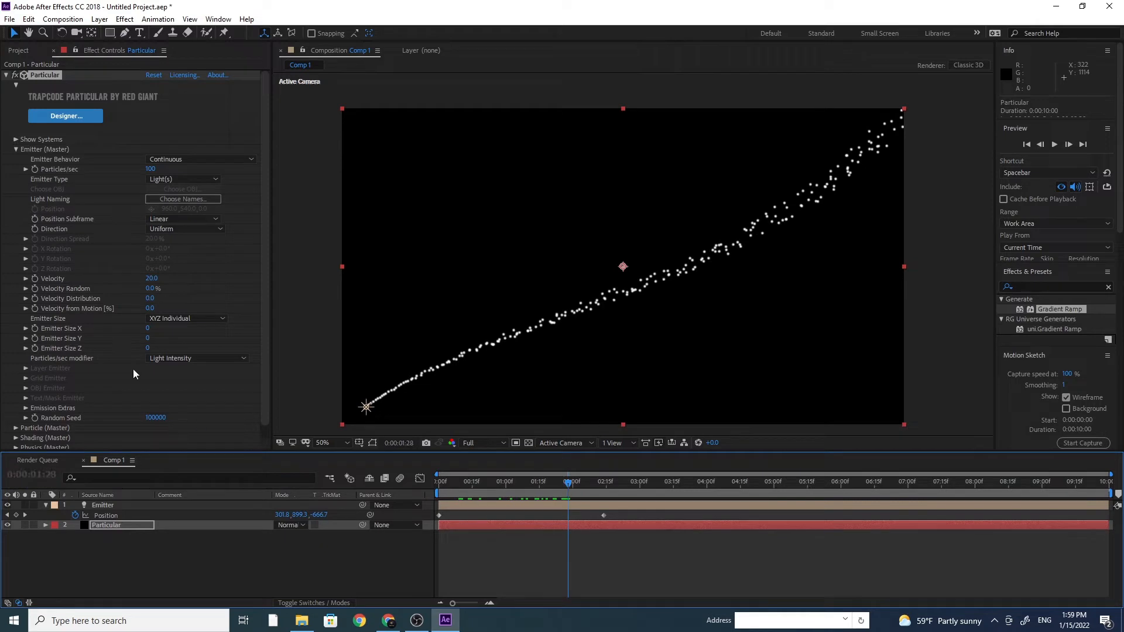
Set the particle Size to 1 and check the thinner trail around 0:00:01:29.
{"action": "scroll", "coordinate": [267, 244], "scroll_direction": "down", "scroll_amount": 1}
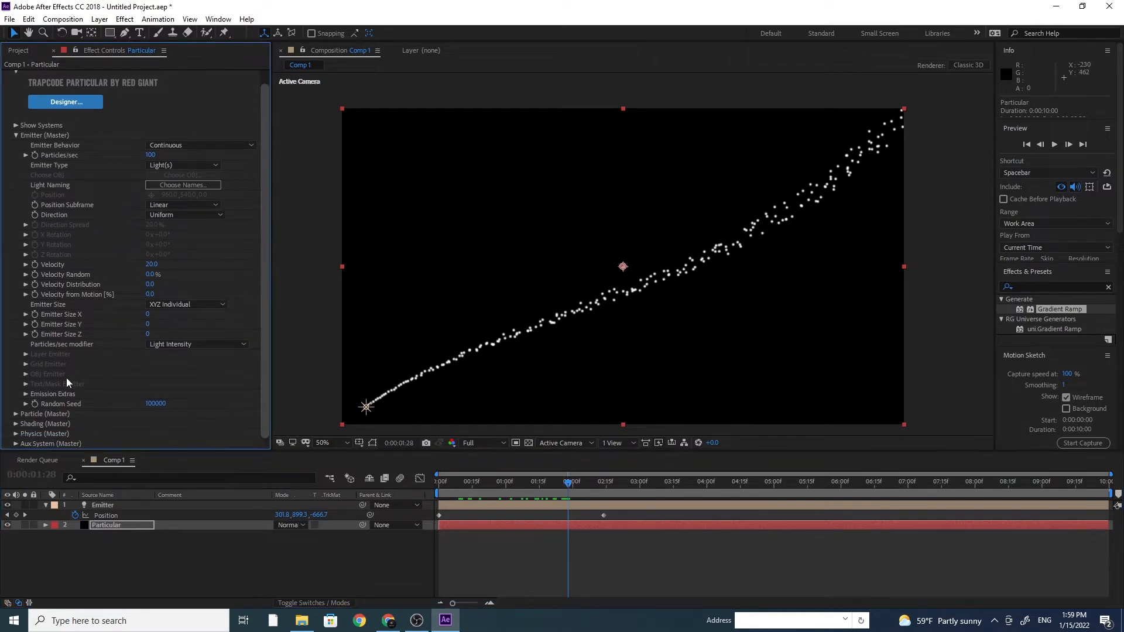
{"action": "left_click", "coordinate": [16, 414]}
{"action": "scroll", "coordinate": [241, 312], "scroll_direction": "down", "scroll_amount": 5}
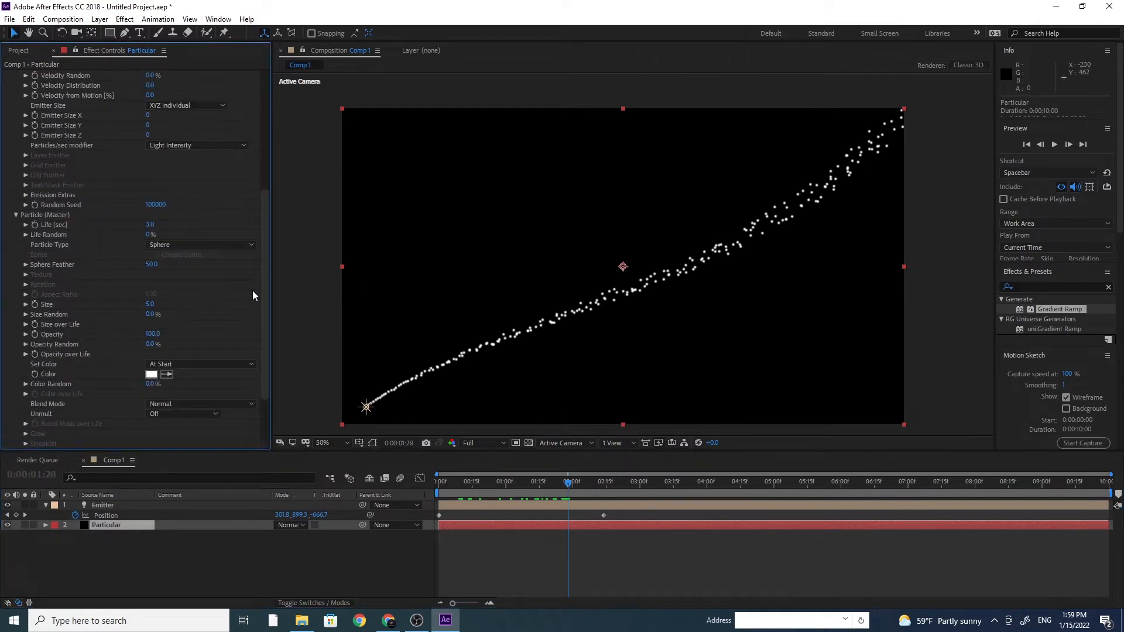
{"action": "left_click", "coordinate": [151, 304]}
{"action": "type", "text": "1"}
{"action": "key", "text": "Return"}
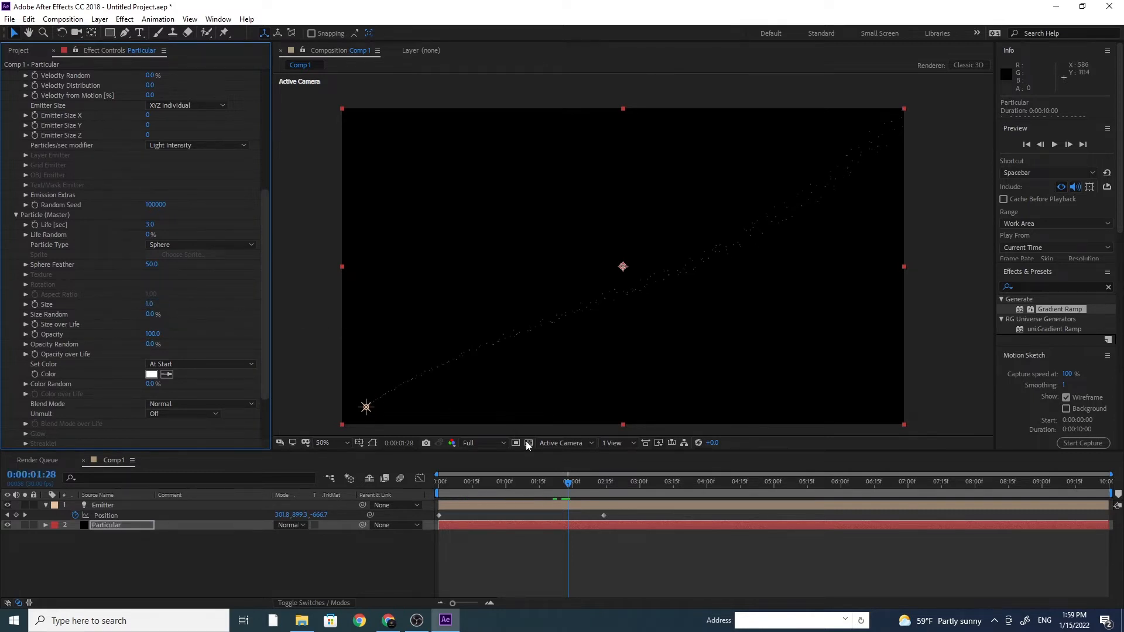
{"action": "mouse_move", "coordinate": [575, 486]}
{"action": "left_mouse_down"}
{"action": "mouse_move", "coordinate": [494, 496]}
{"action": "mouse_move", "coordinate": [571, 490]}
{"action": "left_mouse_up"}
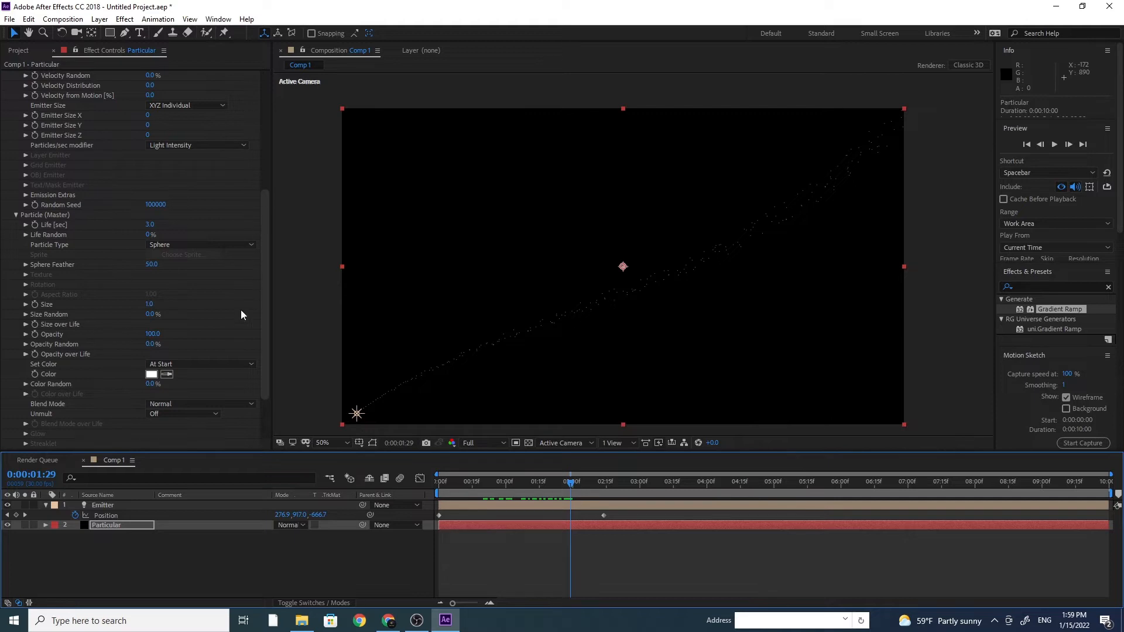
Color the particles Over Life with the white-to-cyan-to-blue ramp preset and check the trail around 0:00:02:01.
{"action": "left_click", "coordinate": [182, 364]}
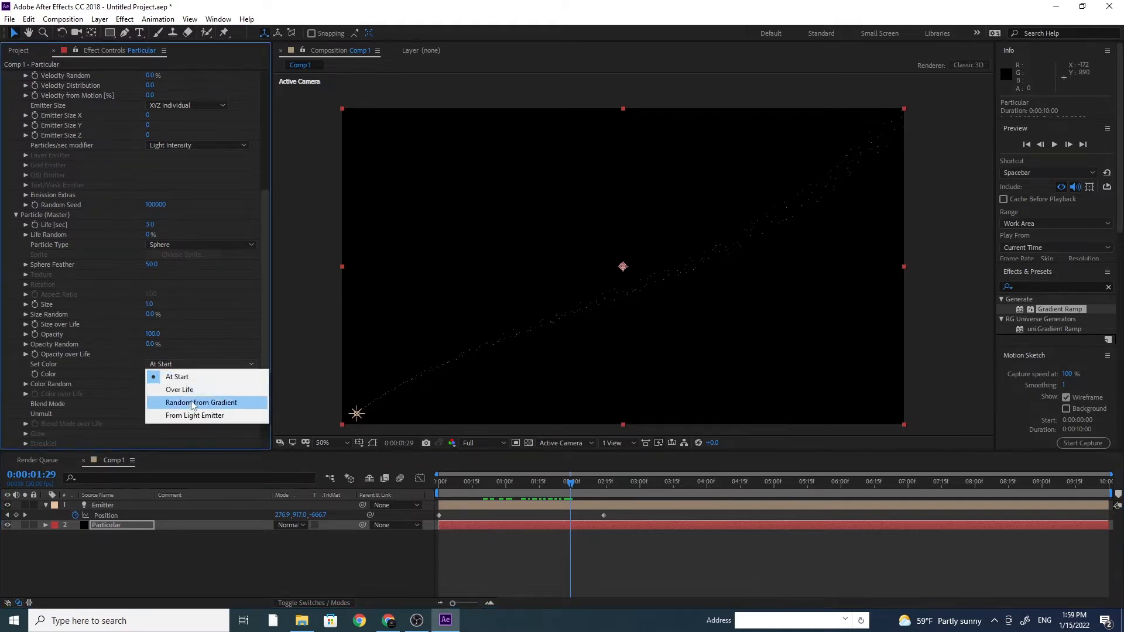
{"action": "left_click", "coordinate": [182, 390]}
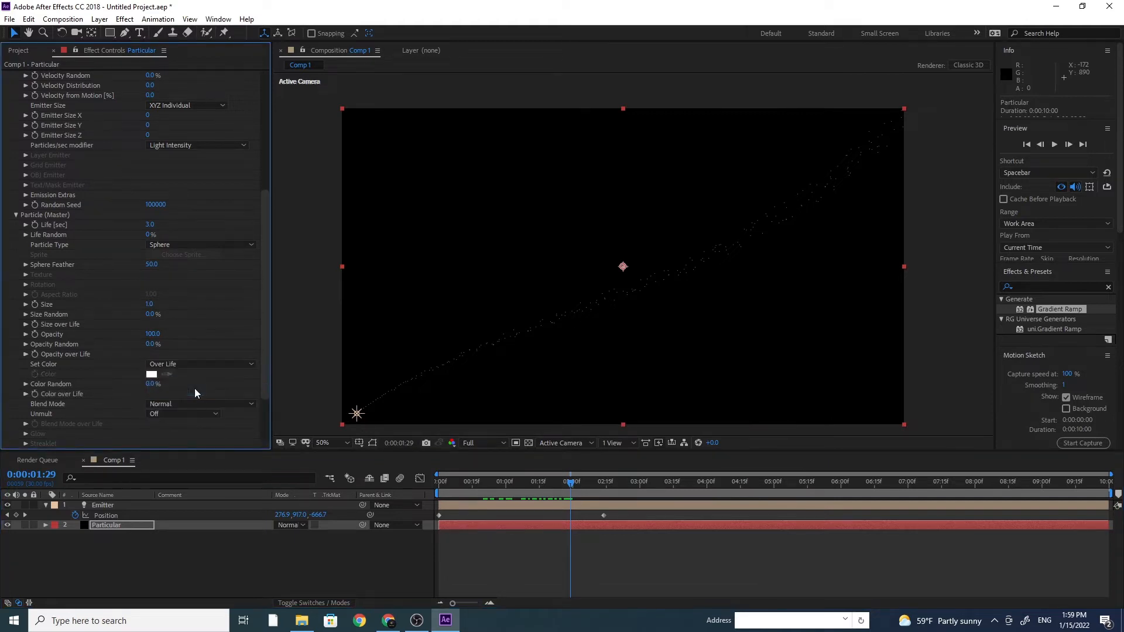
{"action": "left_click", "coordinate": [26, 393]}
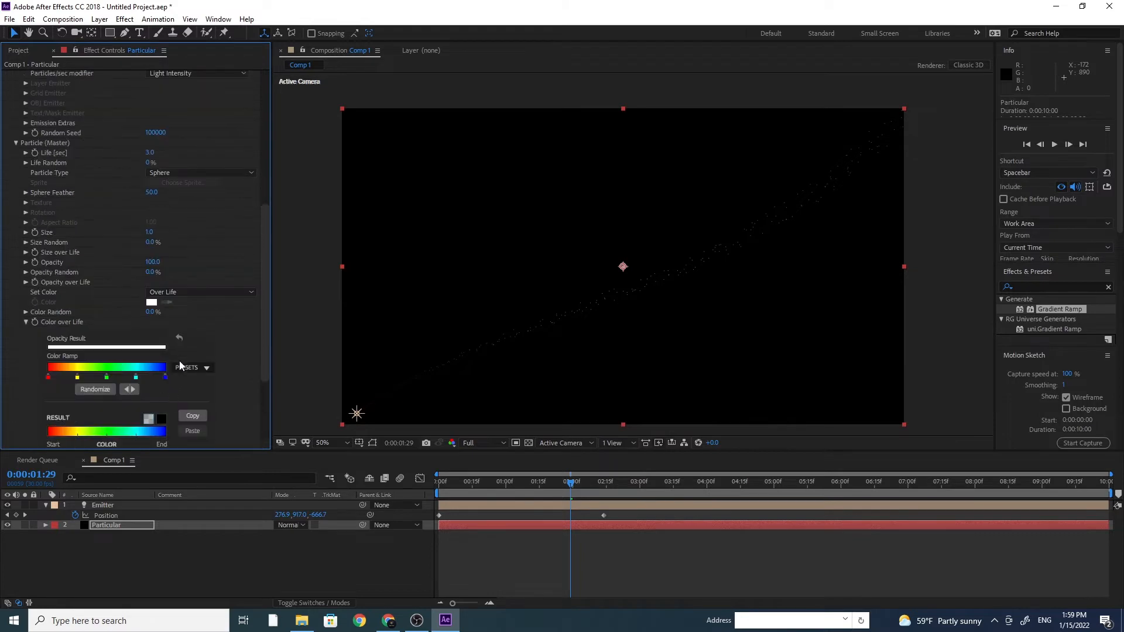
{"action": "left_click", "coordinate": [185, 371]}
{"action": "left_click", "coordinate": [192, 414]}
{"action": "left_click", "coordinate": [568, 483]}
{"action": "left_click_drag", "start_coordinate": [569, 487], "coordinate": [575, 487]}
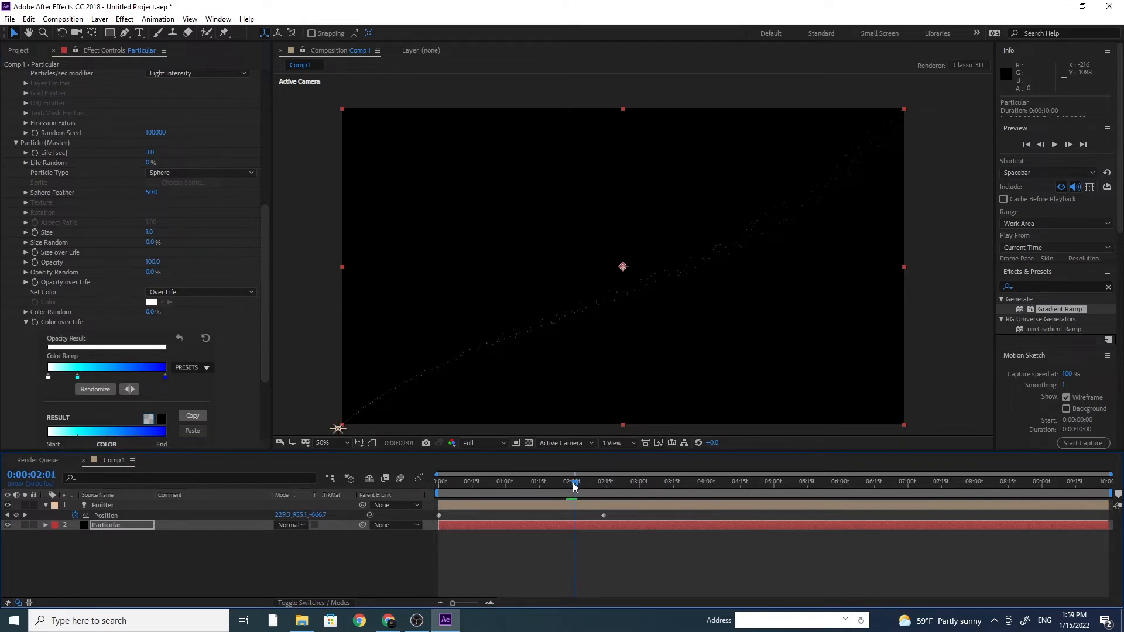
Raise the emitter's Particles/sec to 3000.
{"action": "left_click_drag", "start_coordinate": [263, 301], "coordinate": [267, 169]}
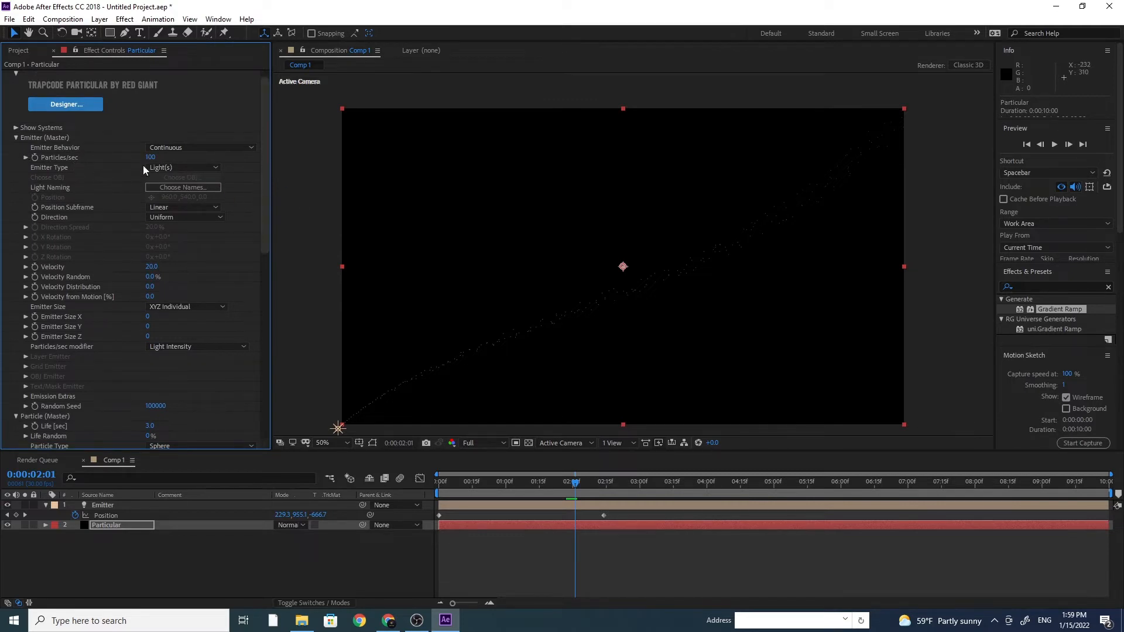
{"action": "left_click_drag", "start_coordinate": [150, 157], "coordinate": [328, 169]}
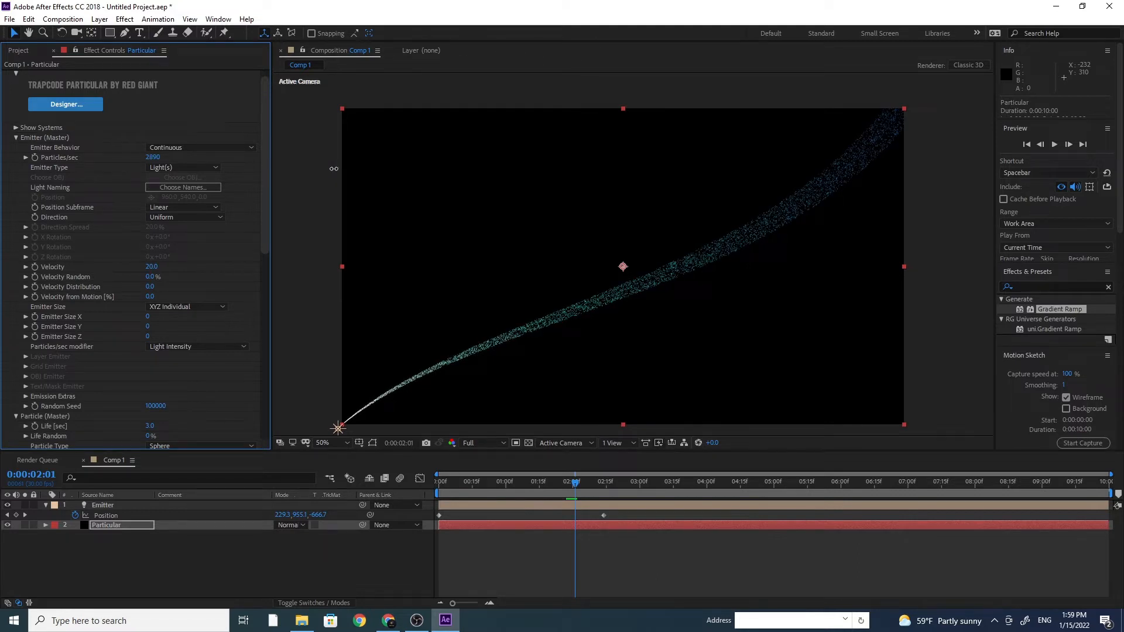
{"action": "left_click", "coordinate": [153, 157]}
{"action": "type", "text": "3000"}
{"action": "key", "text": "Return"}
Preview the dense particle trail from the start of the composition, then park the time at 0:00:01:19.
{"action": "left_click_drag", "start_coordinate": [575, 484], "coordinate": [398, 486]}
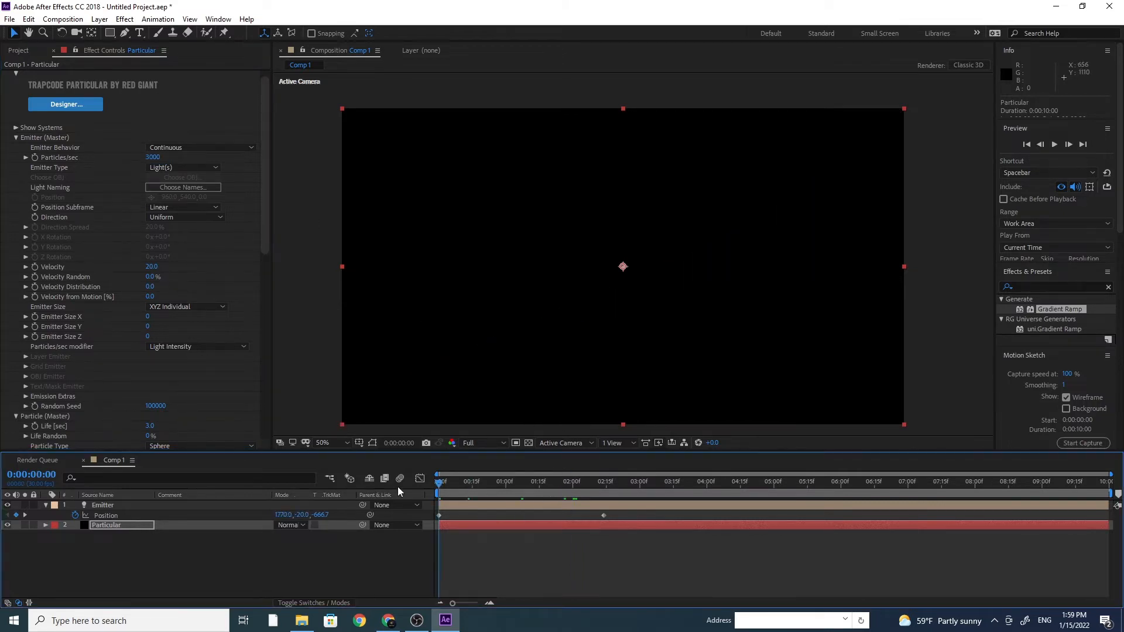
{"action": "key", "text": "space"}
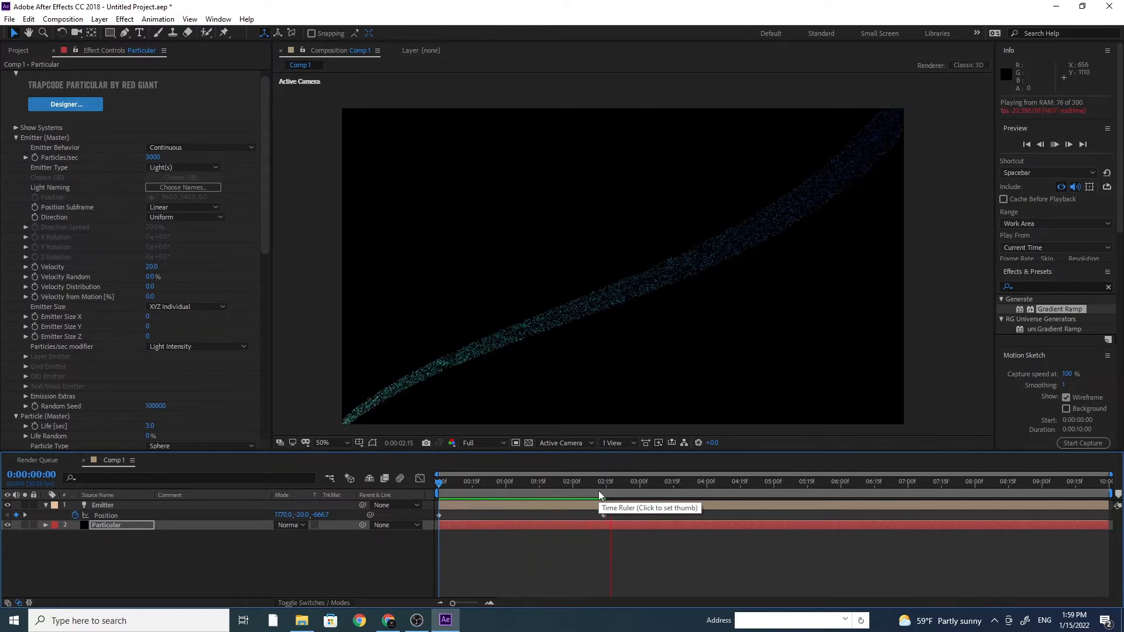
{"action": "key", "text": "space"}
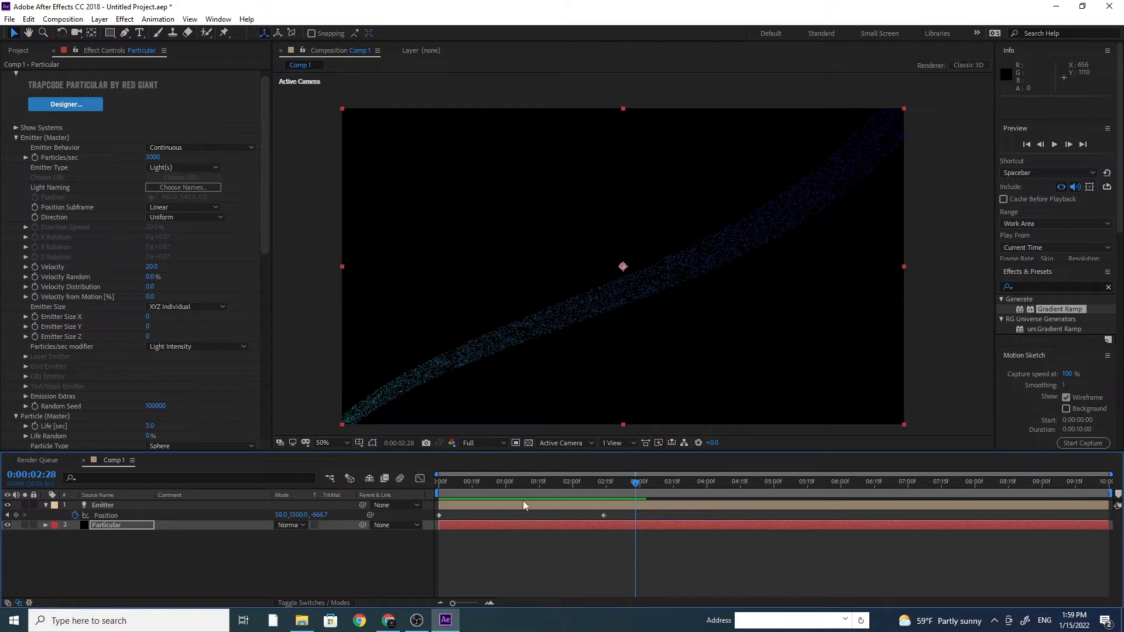
{"action": "left_click_drag", "start_coordinate": [637, 492], "coordinate": [548, 507]}
In the Air physics Turbulence Field, set Affect Size to 4 and Scale to 100.
{"action": "left_click", "coordinate": [17, 137]}
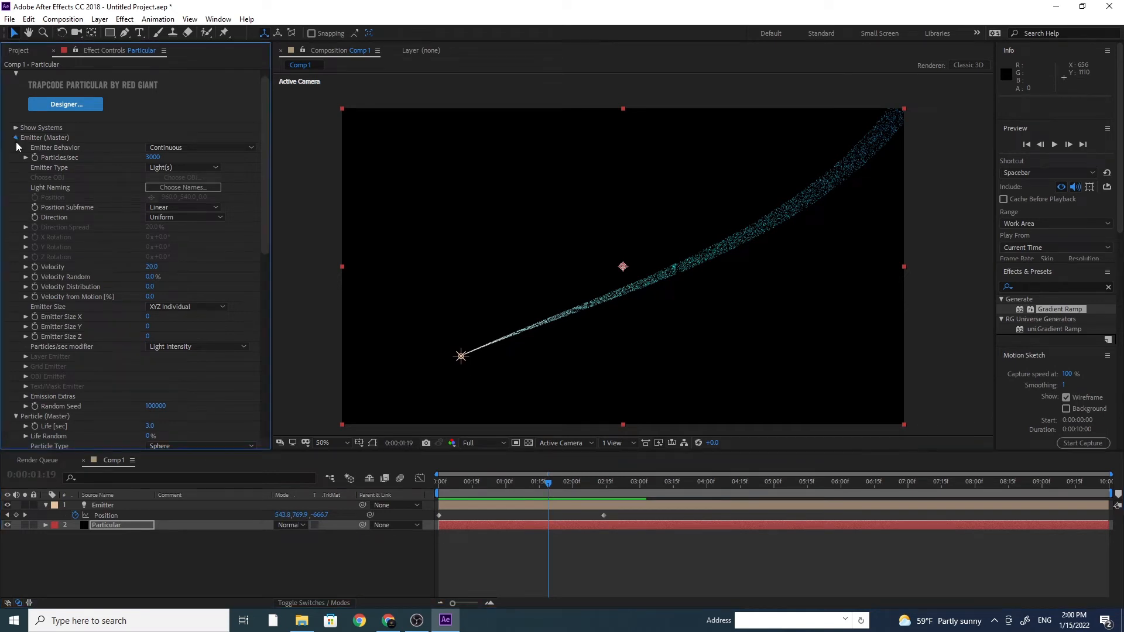
{"action": "left_click", "coordinate": [15, 147]}
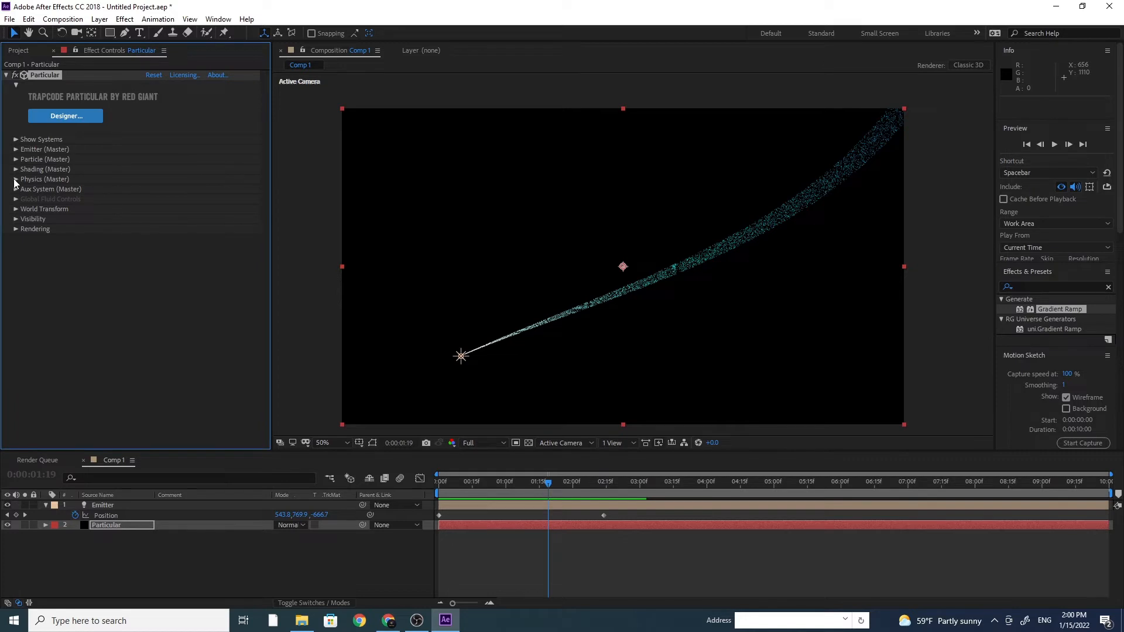
{"action": "left_click", "coordinate": [16, 179]}
{"action": "left_click", "coordinate": [26, 220]}
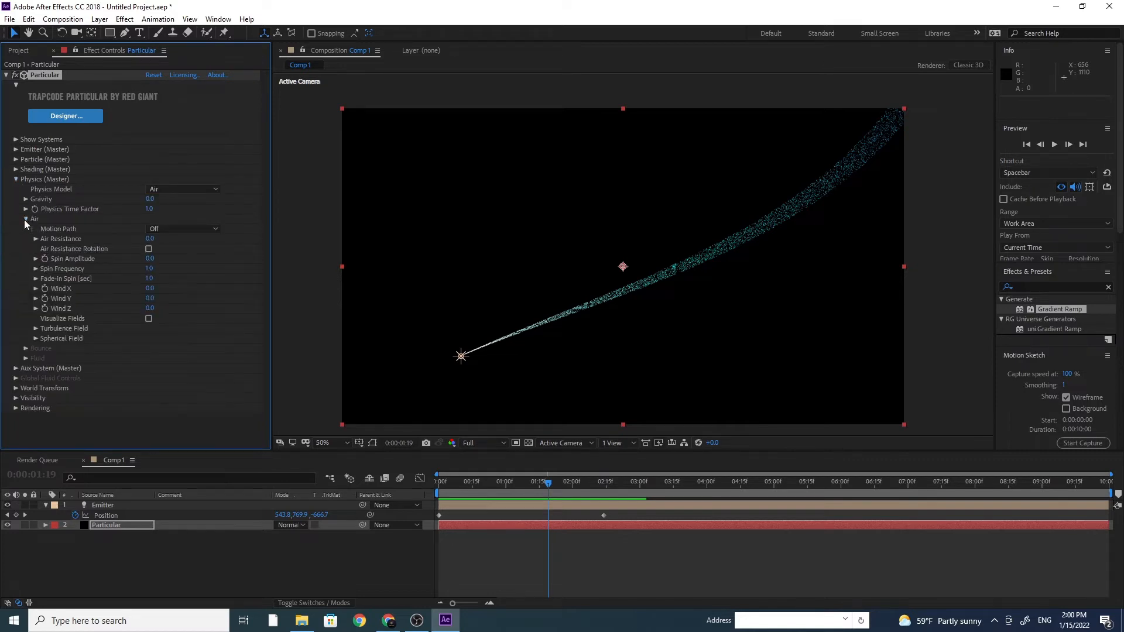
{"action": "left_click", "coordinate": [35, 329]}
{"action": "left_click", "coordinate": [150, 314]}
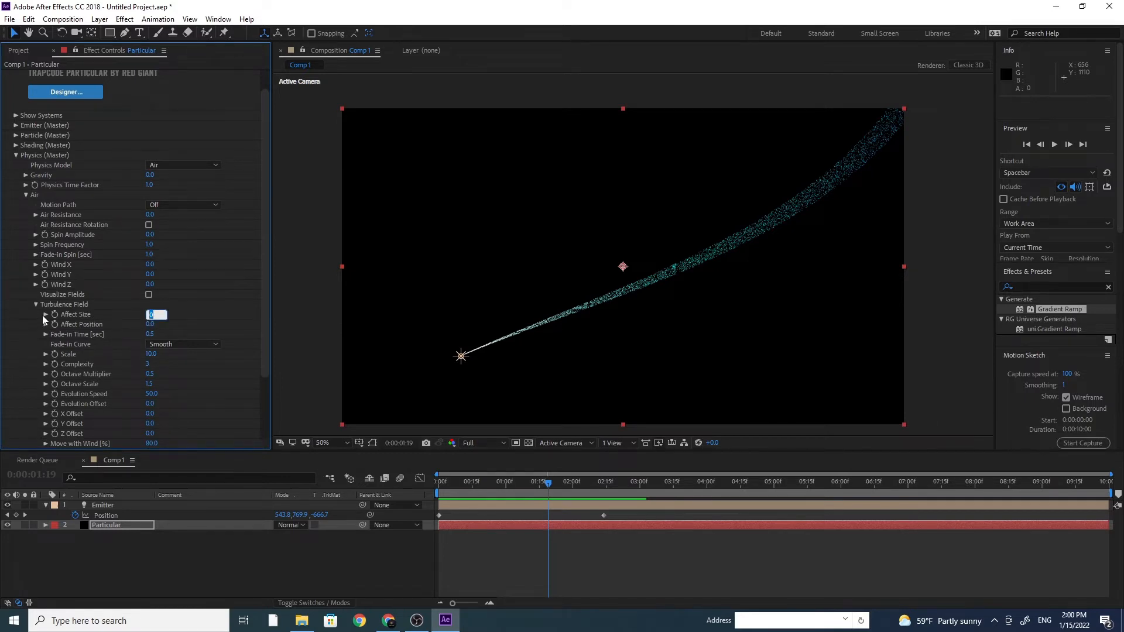
{"action": "type", "text": "4"}
{"action": "key", "text": "Return"}
{"action": "left_click_drag", "start_coordinate": [151, 354], "coordinate": [213, 361]}
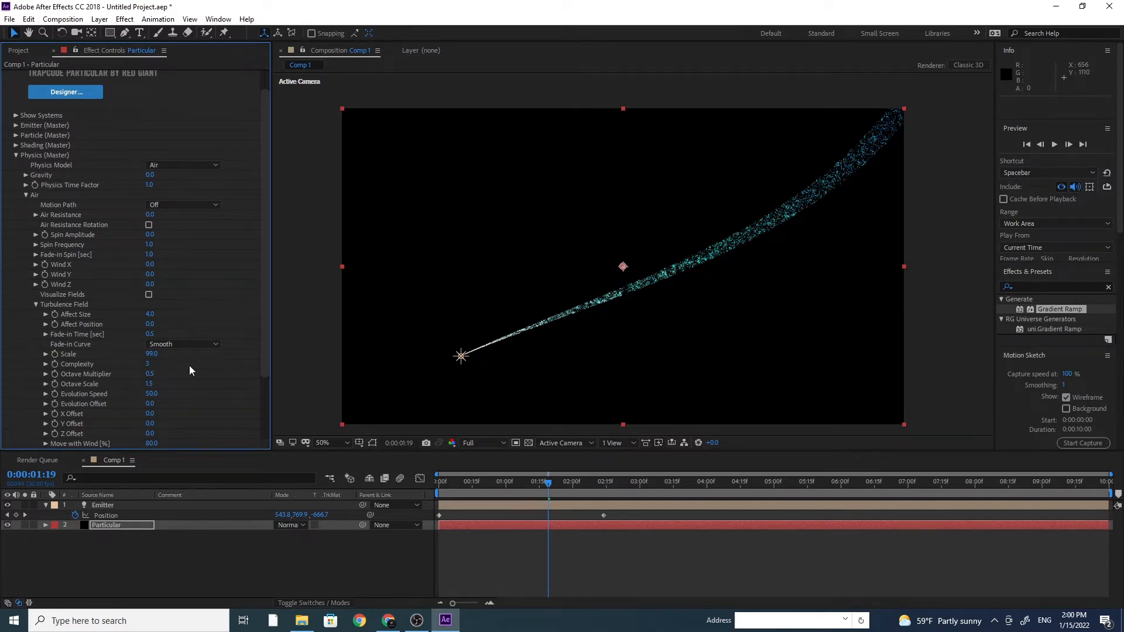
{"action": "left_click", "coordinate": [151, 353]}
{"action": "type", "text": "100"}
{"action": "key", "text": "Return"}
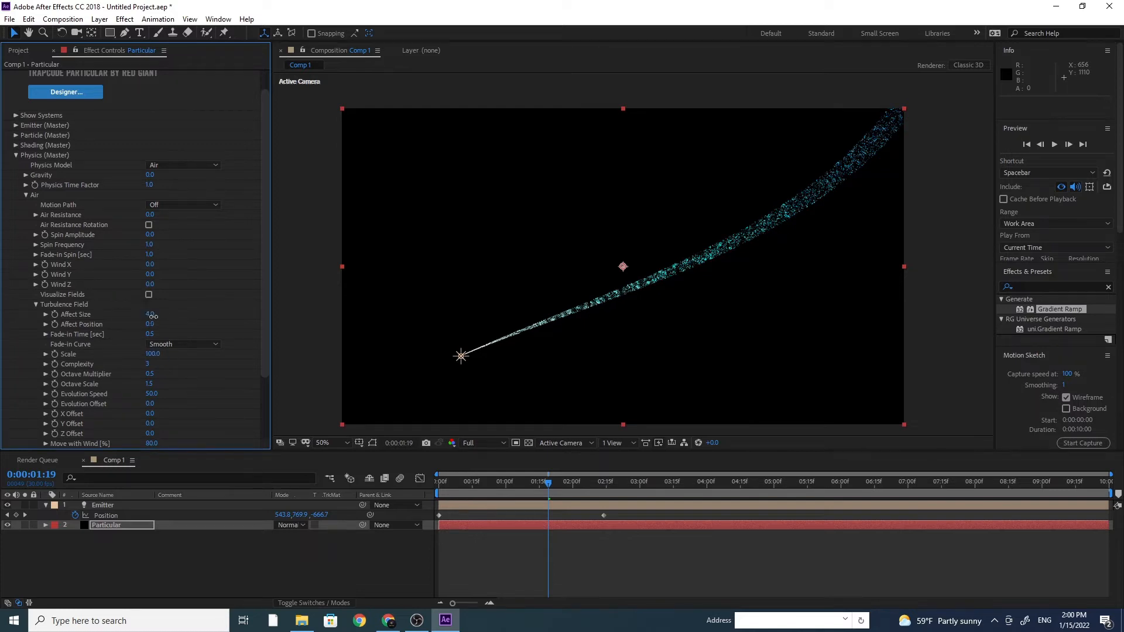
Try different Affect Size values for the Turbulence Field and set it to 9.
{"action": "left_click_drag", "start_coordinate": [156, 316], "coordinate": [158, 316]}
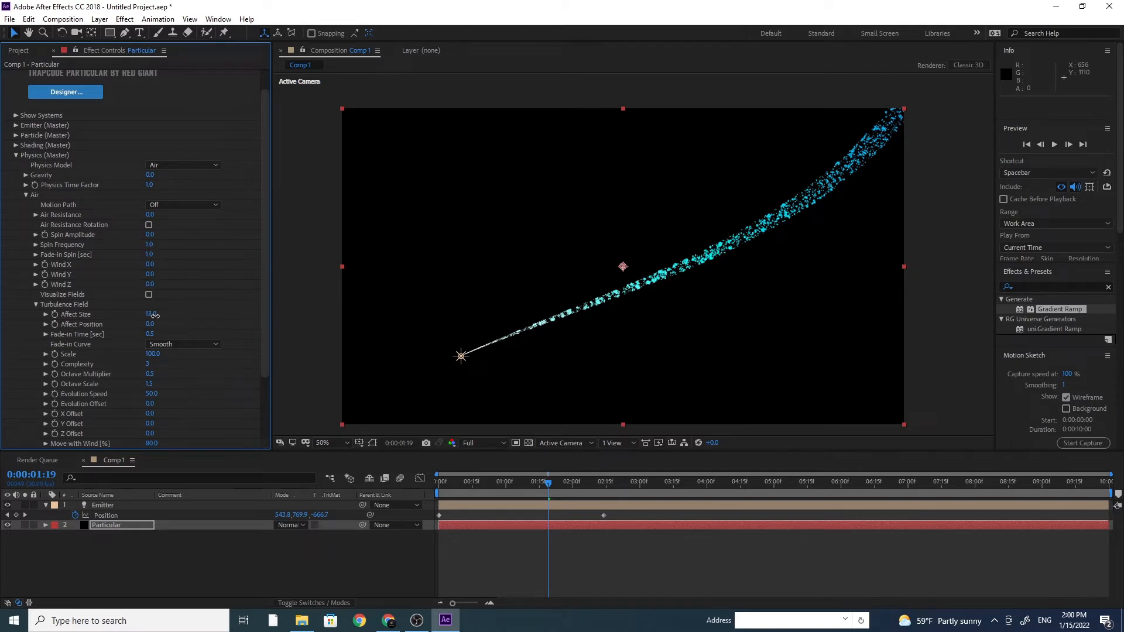
{"action": "left_click_drag", "start_coordinate": [155, 315], "coordinate": [152, 318]}
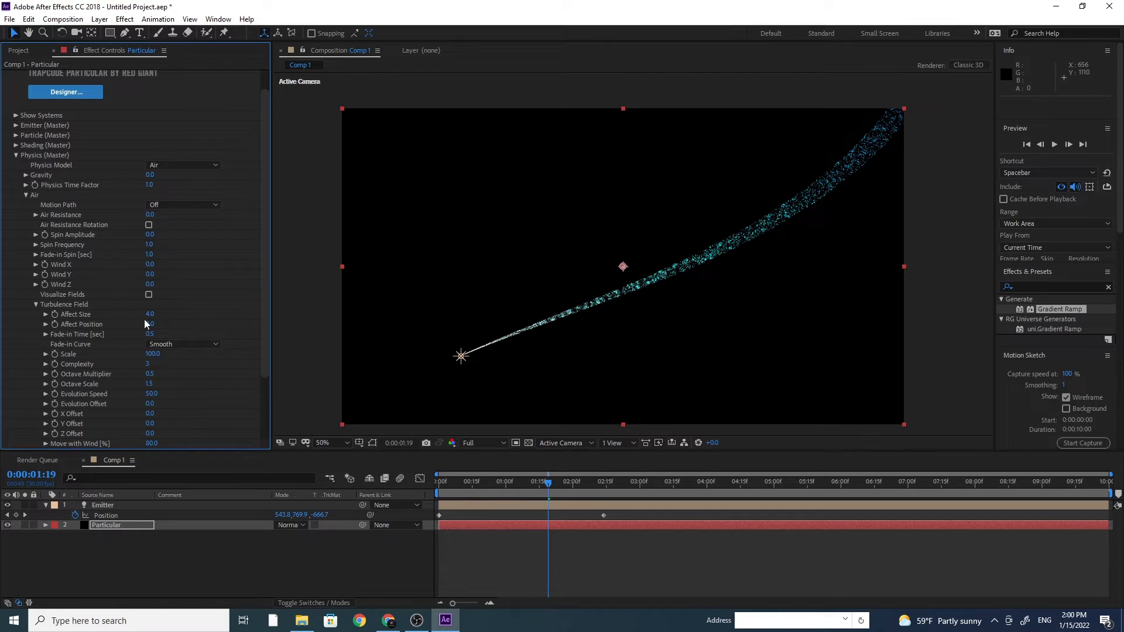
{"action": "left_click", "coordinate": [148, 315]}
{"action": "type", "text": "9"}
{"action": "key", "text": "Return"}
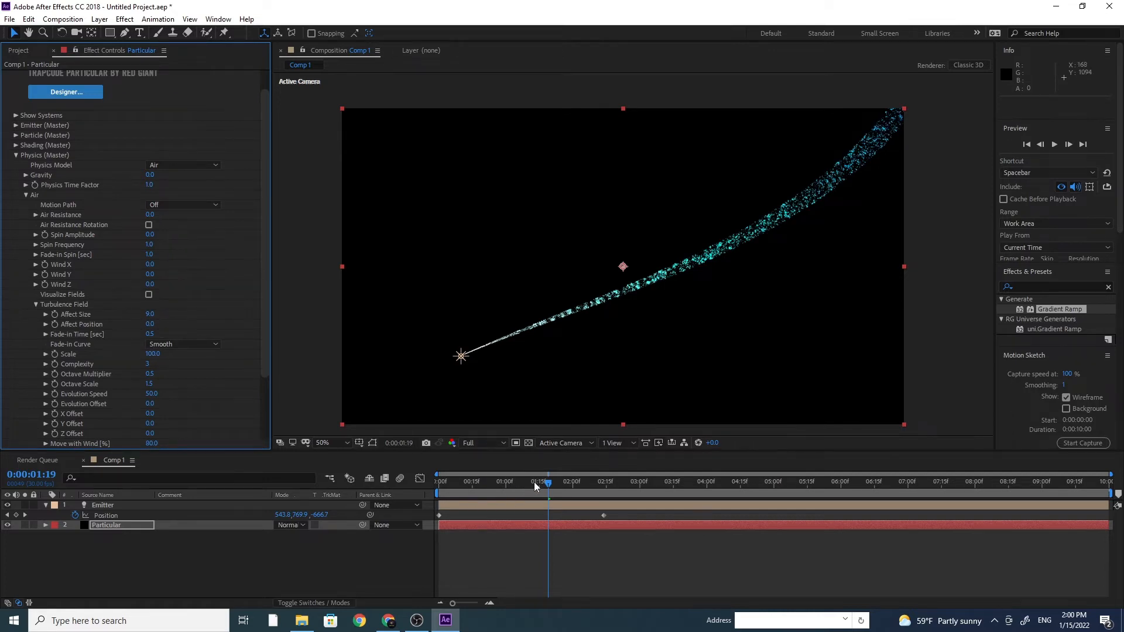
Play the turbulent particle trail from the start and return to around 0:00:02:04.
{"action": "left_click_drag", "start_coordinate": [534, 486], "coordinate": [440, 486]}
{"action": "key", "text": "space"}
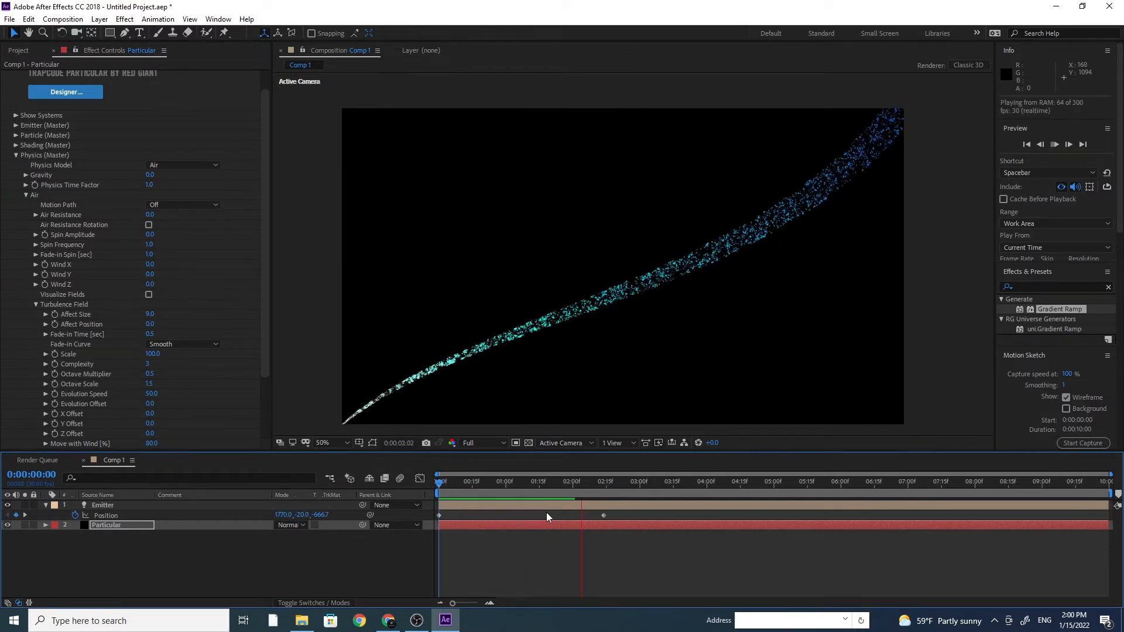
{"action": "key", "text": "space"}
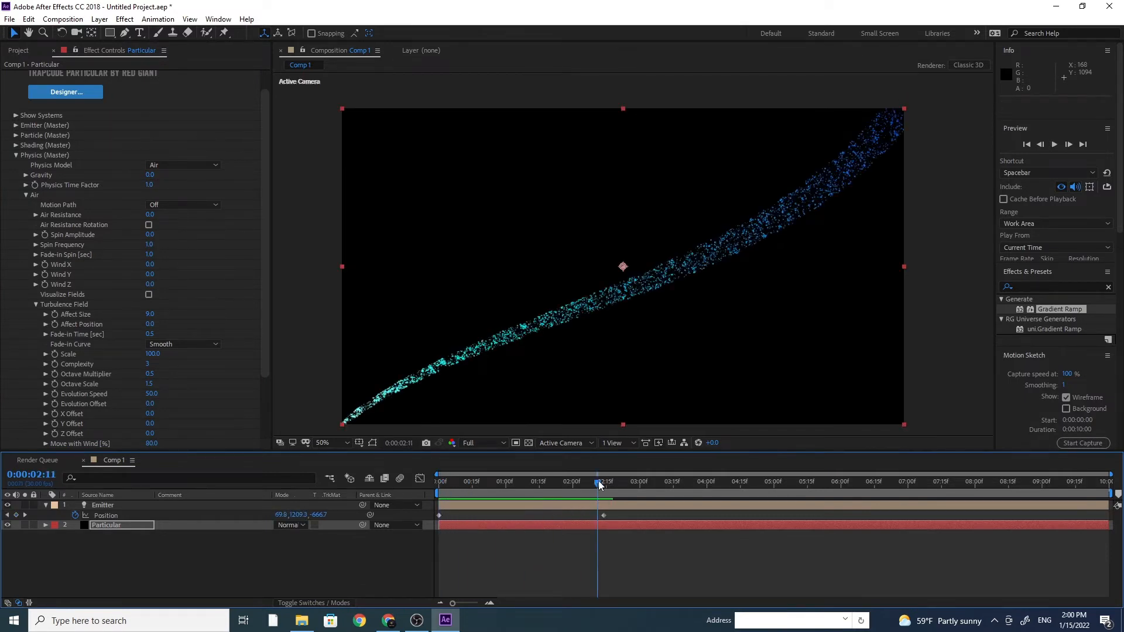
{"action": "left_click_drag", "start_coordinate": [600, 485], "coordinate": [585, 506]}
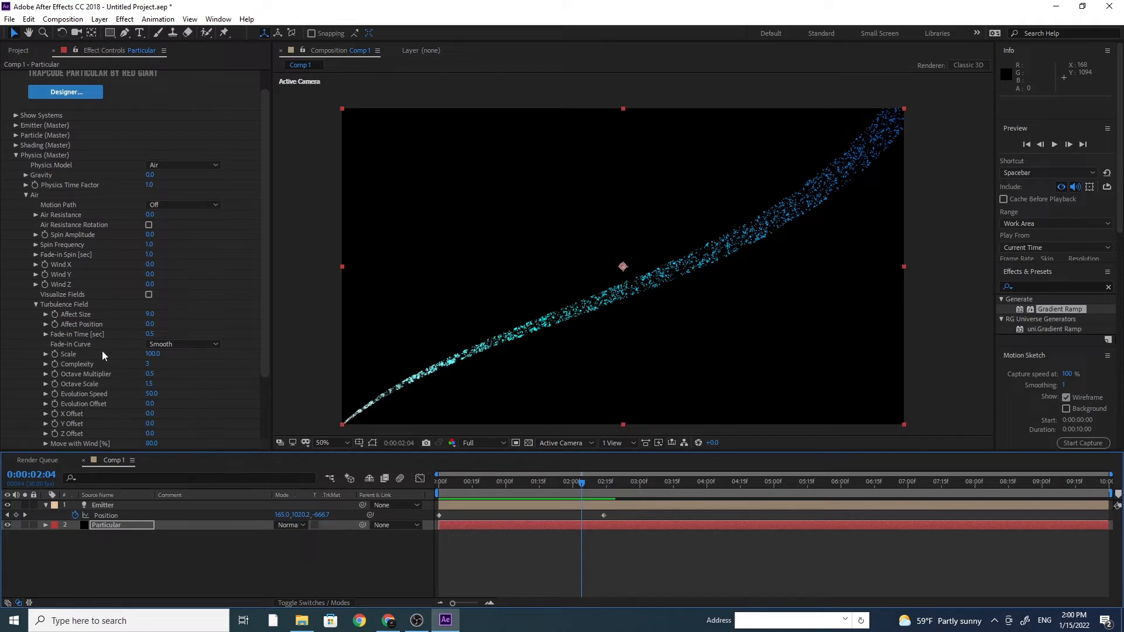
Collapse the effect's Physics settings and look at the Particular layer in its own viewer, ending back in Comp 1.
{"action": "left_click", "coordinate": [16, 155]}
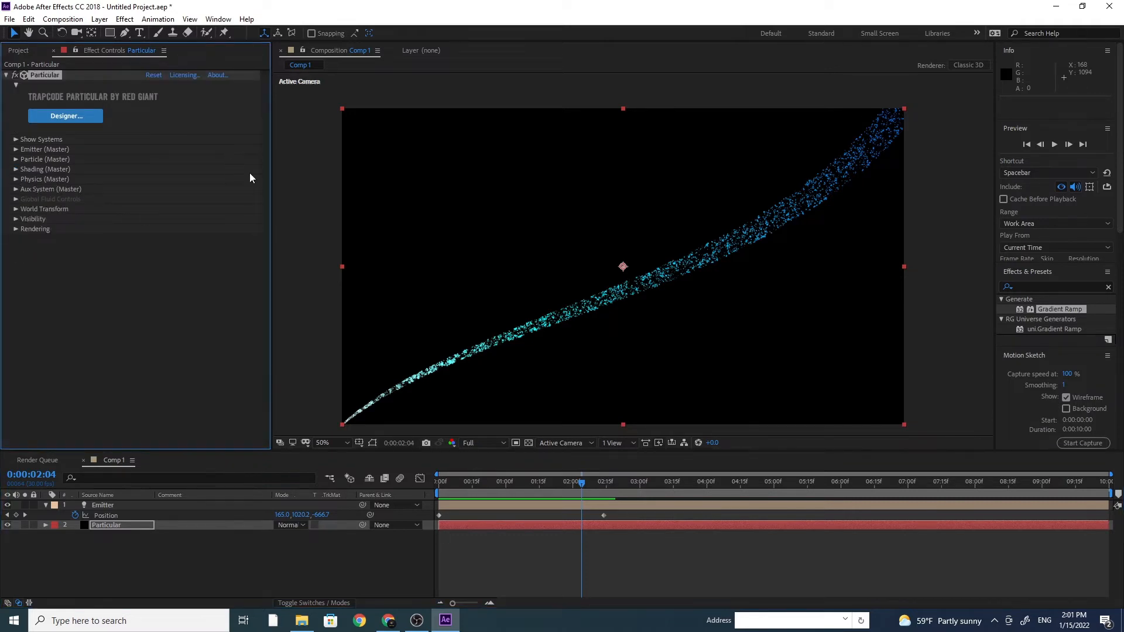
{"action": "double_click", "coordinate": [109, 522]}
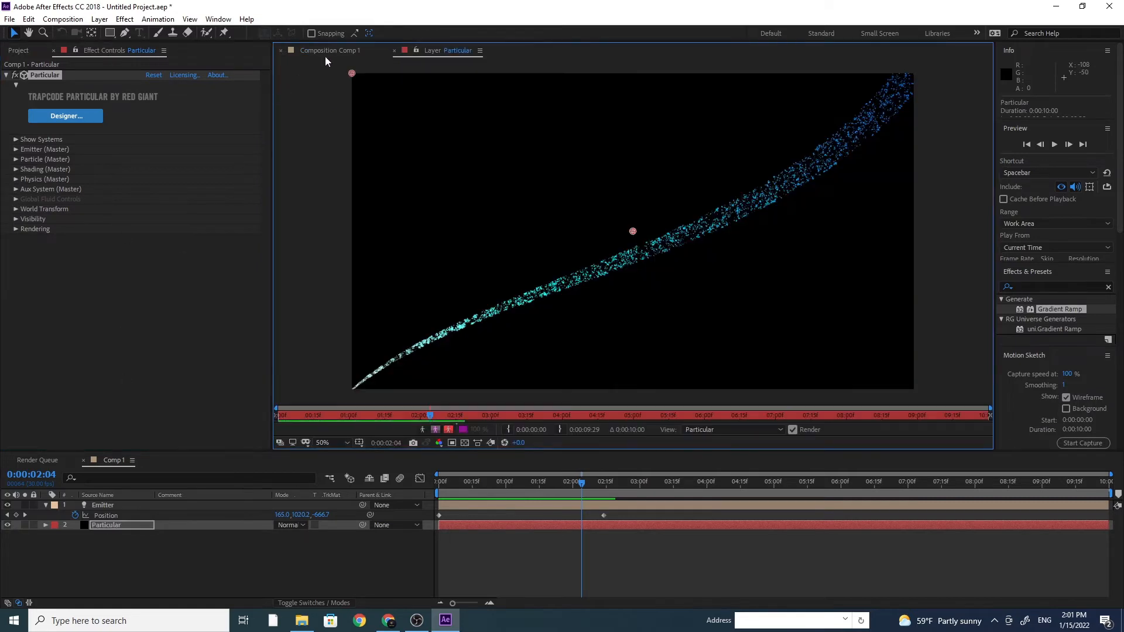
{"action": "left_click", "coordinate": [330, 49]}
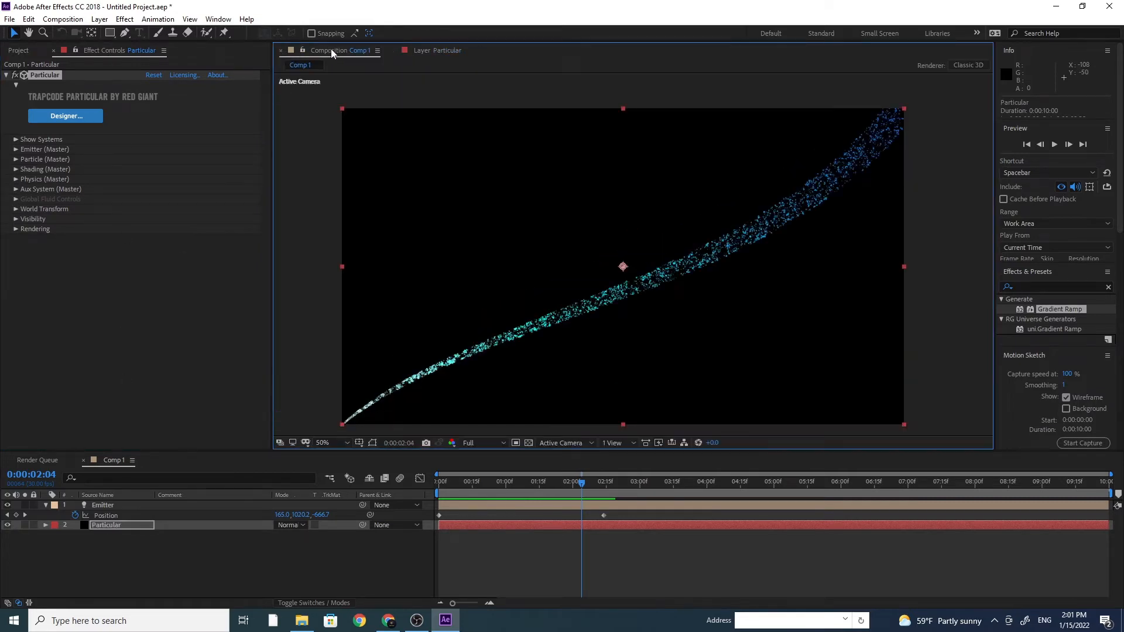
Add the Stylize Glow effect to the Particular layer.
{"action": "left_click", "coordinate": [116, 522]}
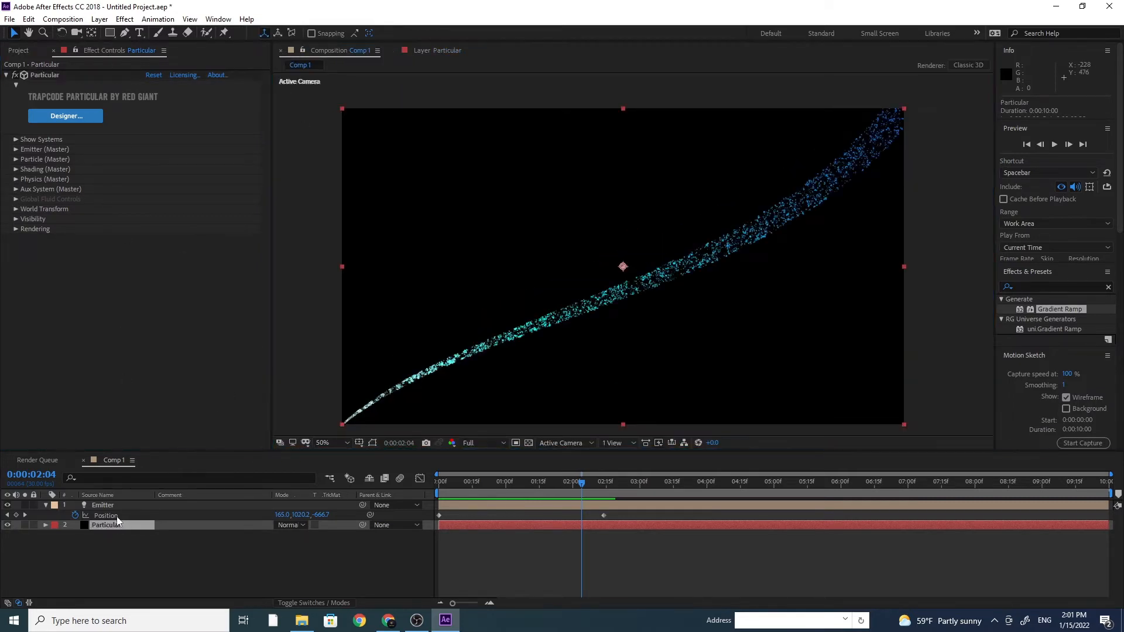
{"action": "left_click", "coordinate": [127, 21]}
{"action": "mouse_move", "coordinate": [258, 395]}
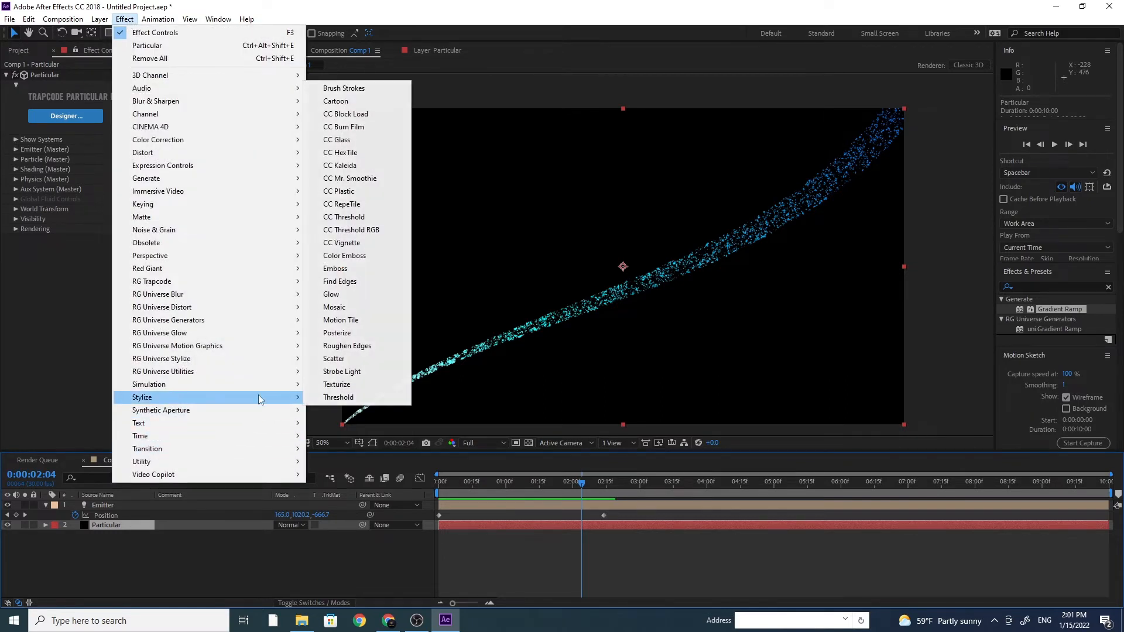
{"action": "left_click", "coordinate": [367, 295]}
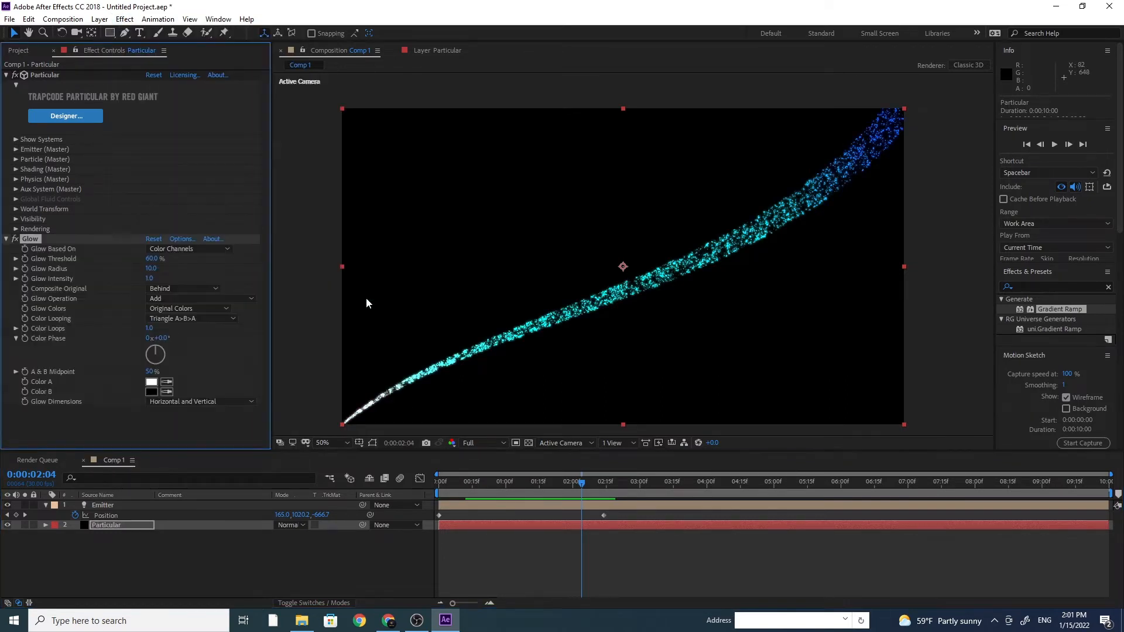
Play the glowing particle trail from the start of the composition and collapse the Glow settings.
{"action": "key", "text": "Home"}
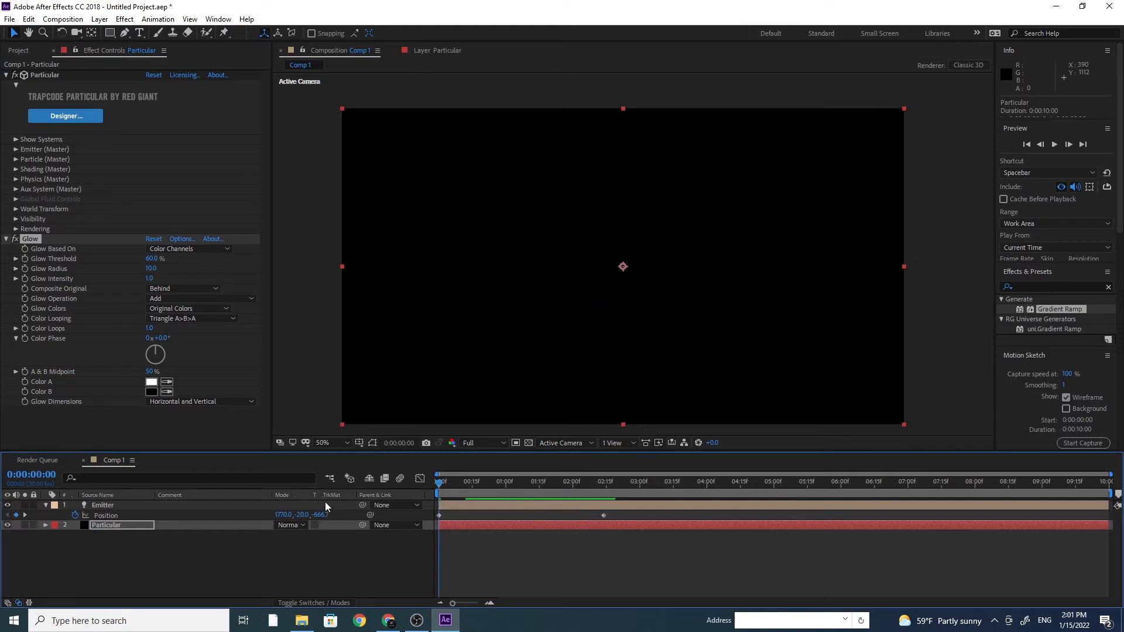
{"action": "key", "text": "space"}
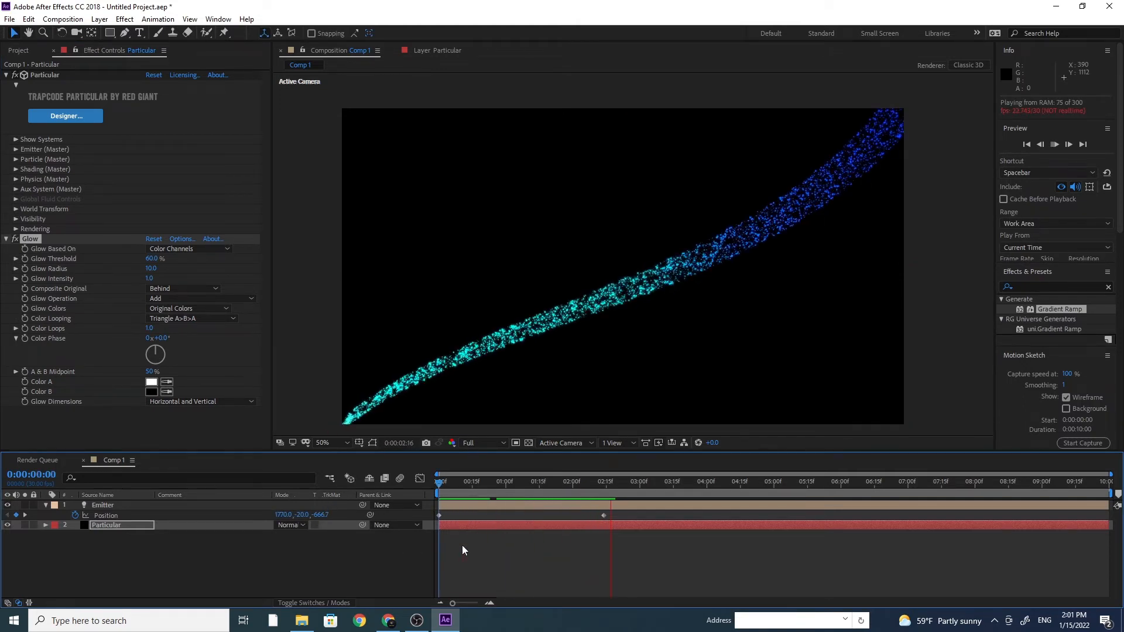
{"action": "key", "text": "space"}
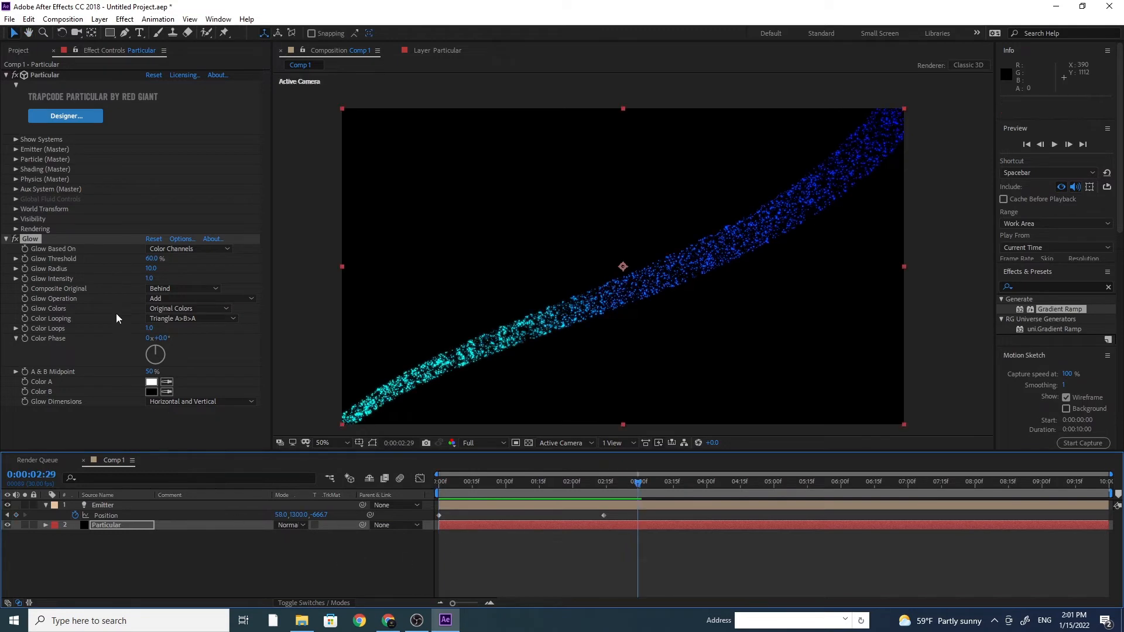
{"action": "left_click", "coordinate": [6, 239]}
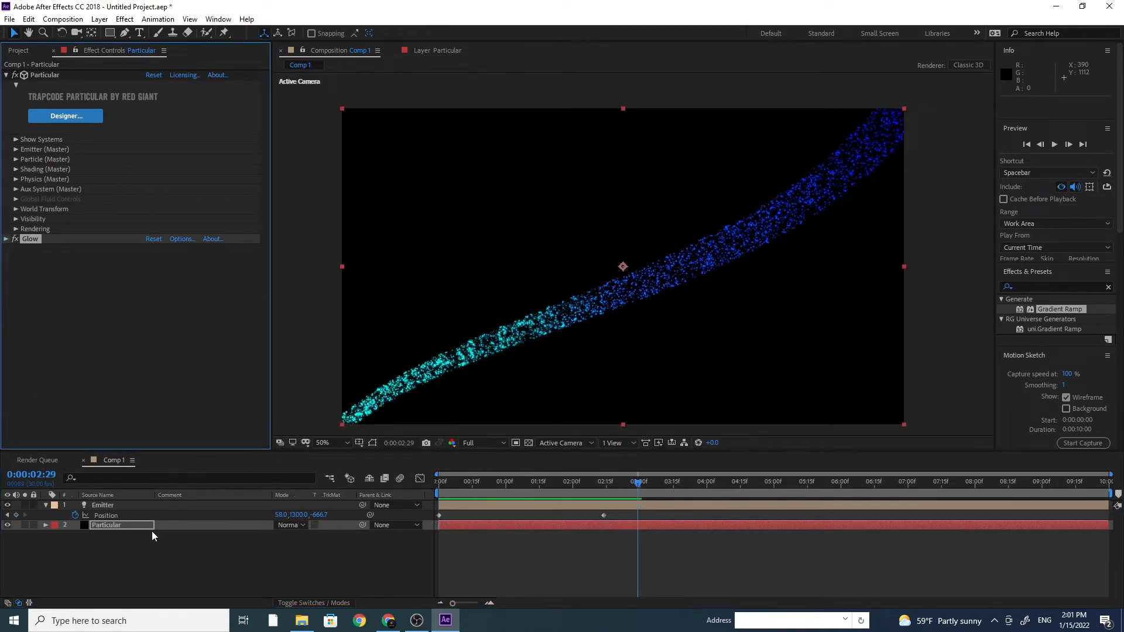
Create a black 1920 x 1080 solid named BG and place it below the Particular layer.
{"action": "left_click", "coordinate": [100, 19]}
{"action": "mouse_move", "coordinate": [112, 33]}
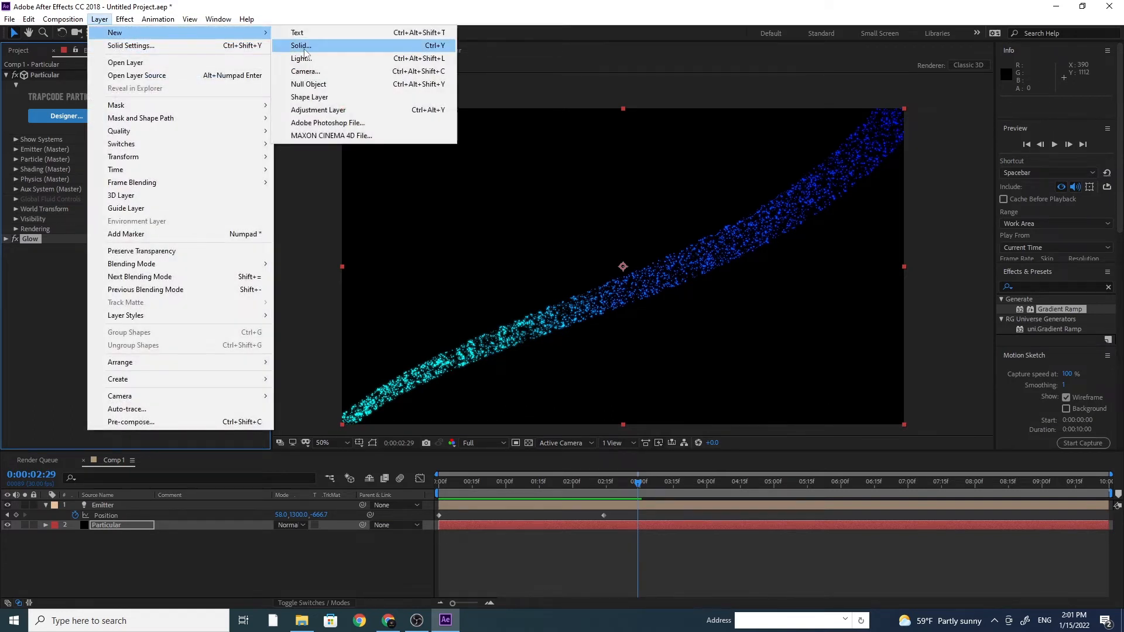
{"action": "left_click", "coordinate": [304, 49]}
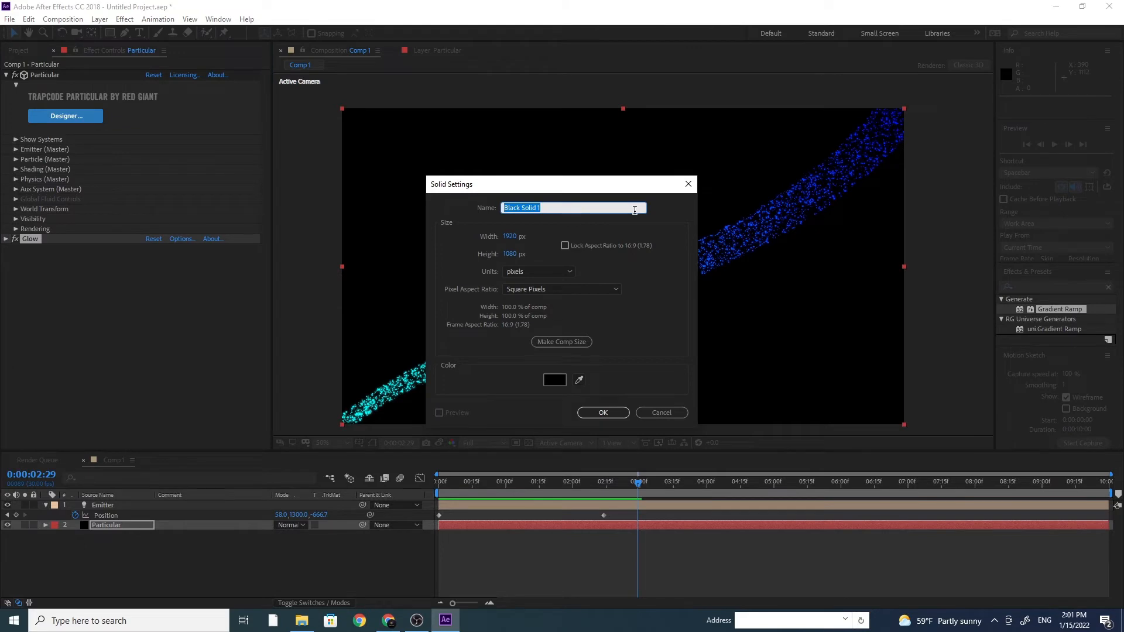
{"action": "type", "text": "BG"}
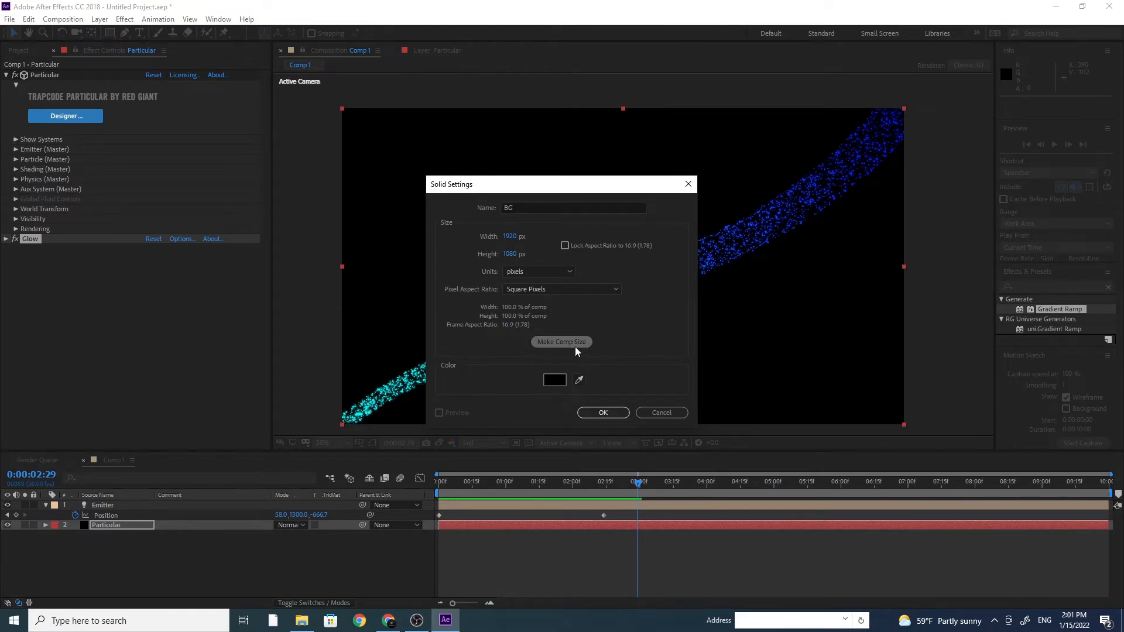
{"action": "left_click", "coordinate": [601, 413]}
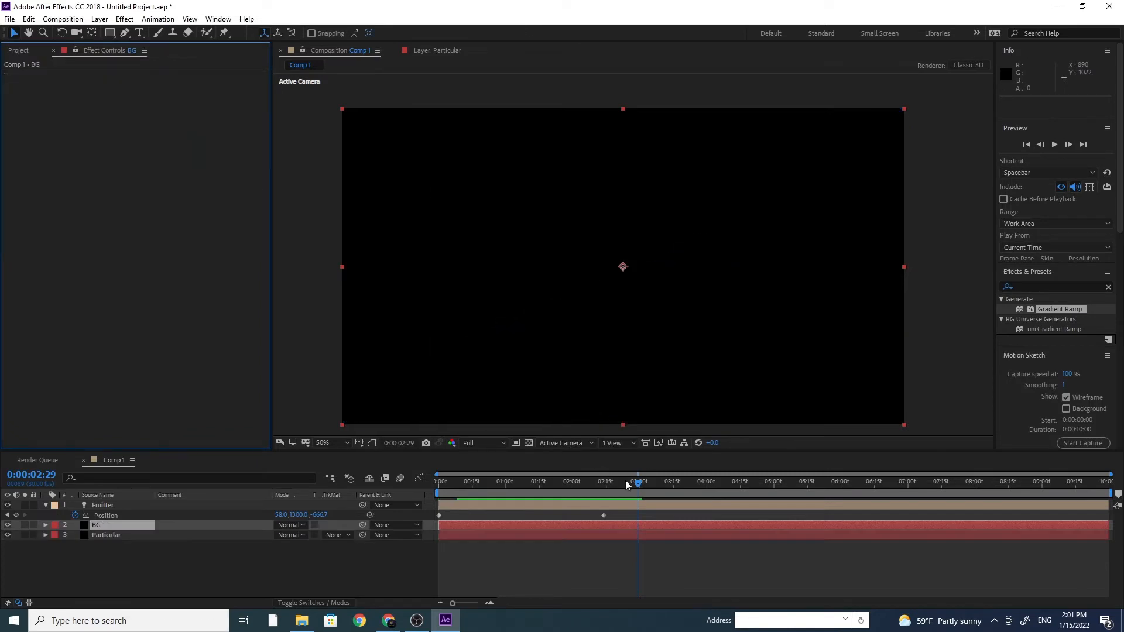
{"action": "left_click_drag", "start_coordinate": [100, 523], "coordinate": [98, 543]}
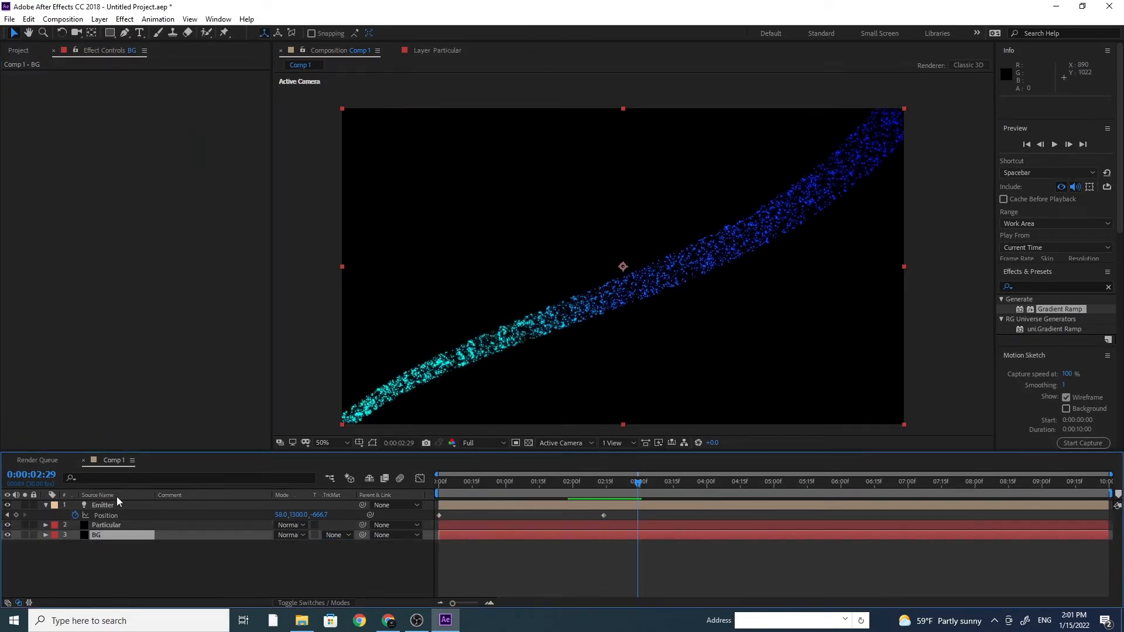
Find the Gradient Ramp effect by searching for "ramp" and apply it to the BG layer.
{"action": "left_click", "coordinate": [1051, 285]}
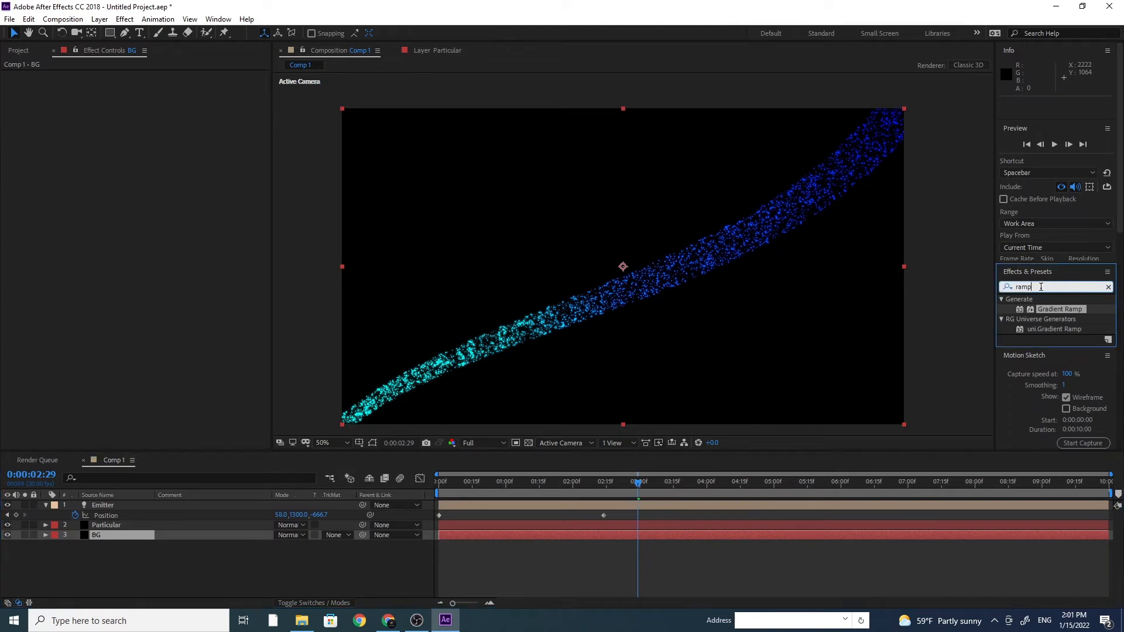
{"action": "double_click", "coordinate": [1041, 287]}
{"action": "type", "text": "ramp"}
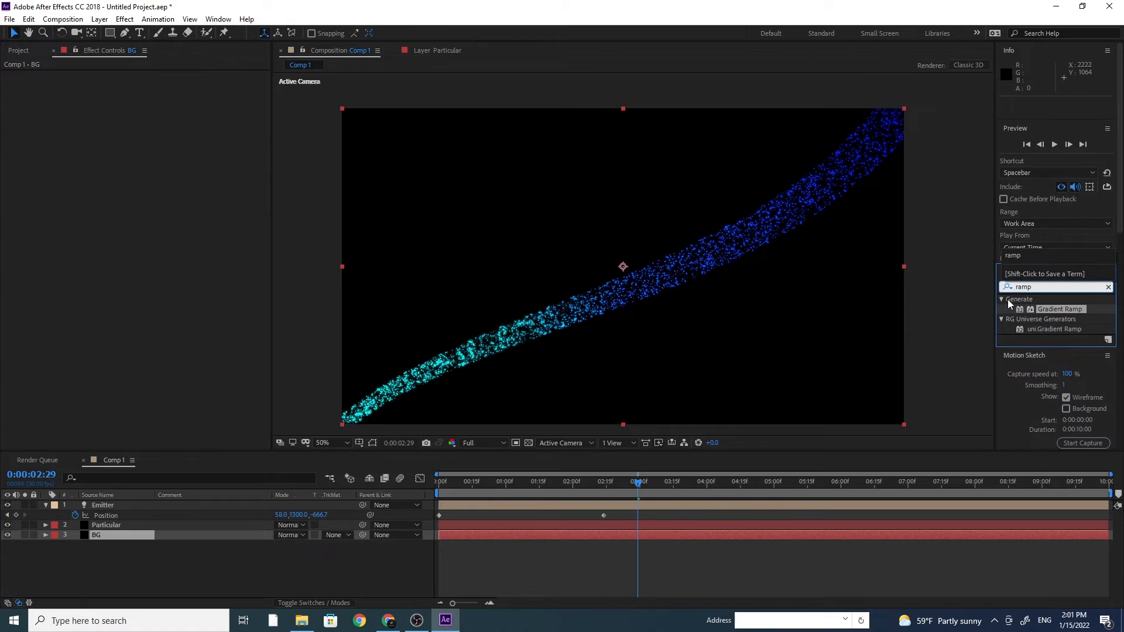
{"action": "left_click_drag", "start_coordinate": [1049, 311], "coordinate": [93, 532]}
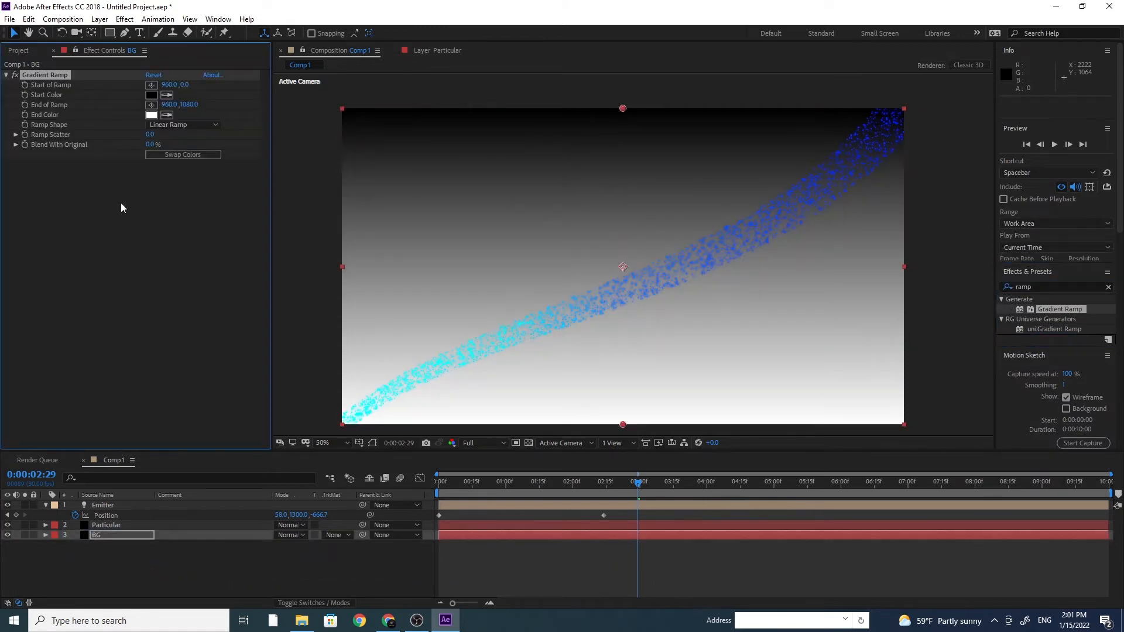
Change the BG gradient to a Radial Ramp and move its start point to the frame's centre, about 956, 542.
{"action": "left_click", "coordinate": [174, 125]}
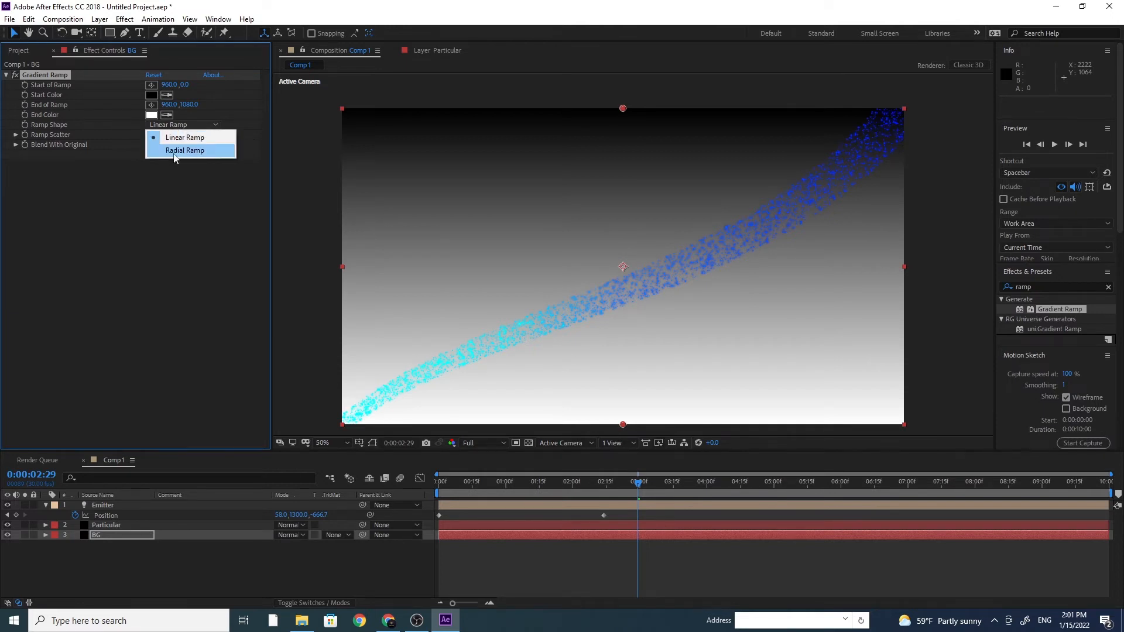
{"action": "left_click", "coordinate": [174, 153]}
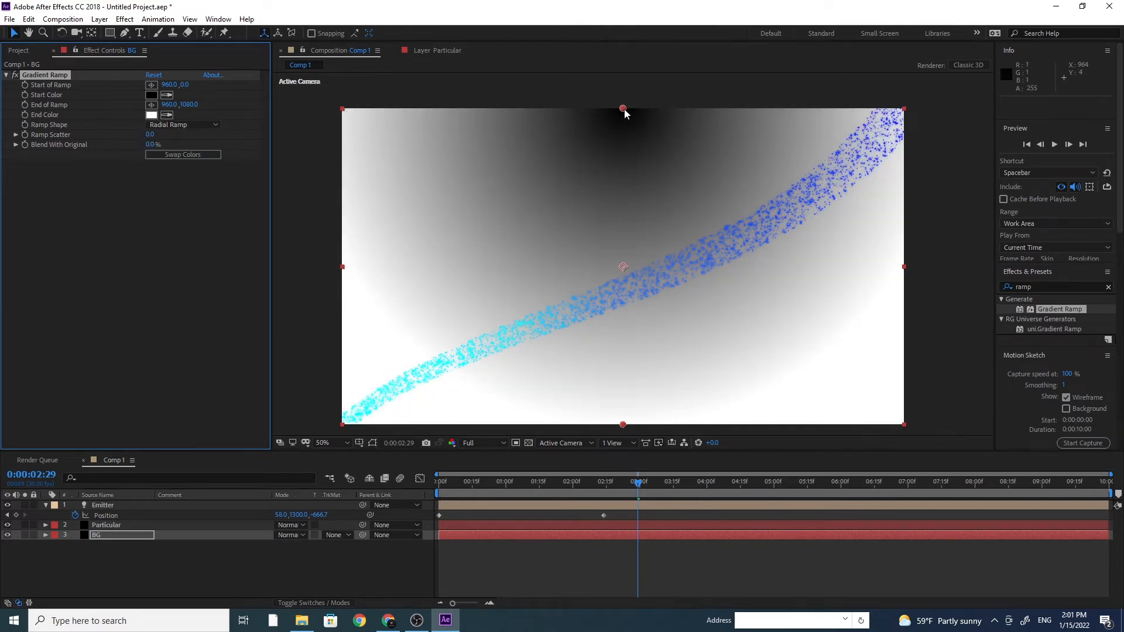
{"action": "left_click_drag", "start_coordinate": [624, 109], "coordinate": [624, 271]}
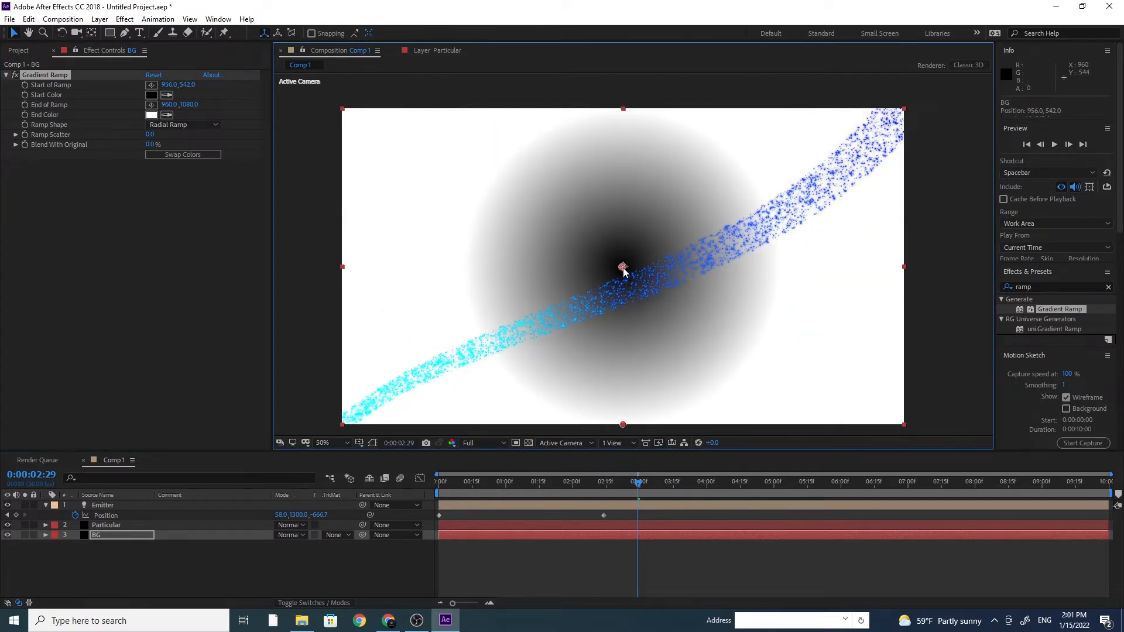
Set the Gradient Ramp's End Color to a very dark blue, 00003A.
{"action": "left_click", "coordinate": [150, 122]}
{"action": "left_click", "coordinate": [150, 117]}
{"action": "left_click", "coordinate": [151, 431]}
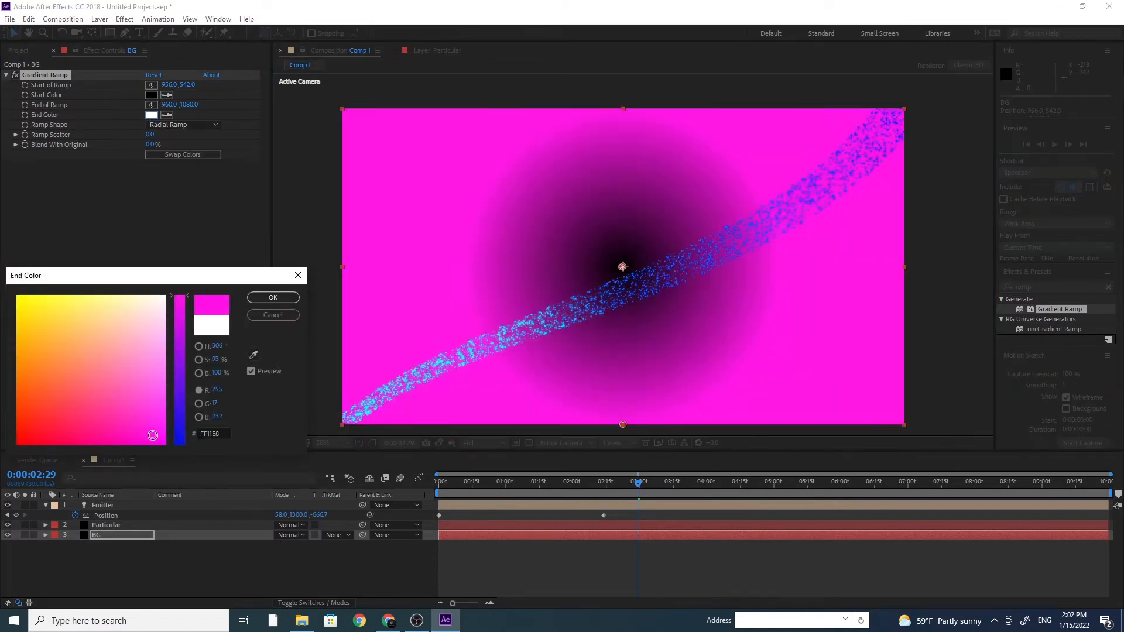
{"action": "mouse_move", "coordinate": [181, 354]}
{"action": "left_mouse_down"}
{"action": "mouse_move", "coordinate": [180, 447]}
{"action": "mouse_move", "coordinate": [117, 439]}
{"action": "mouse_move", "coordinate": [50, 455]}
{"action": "left_mouse_up"}
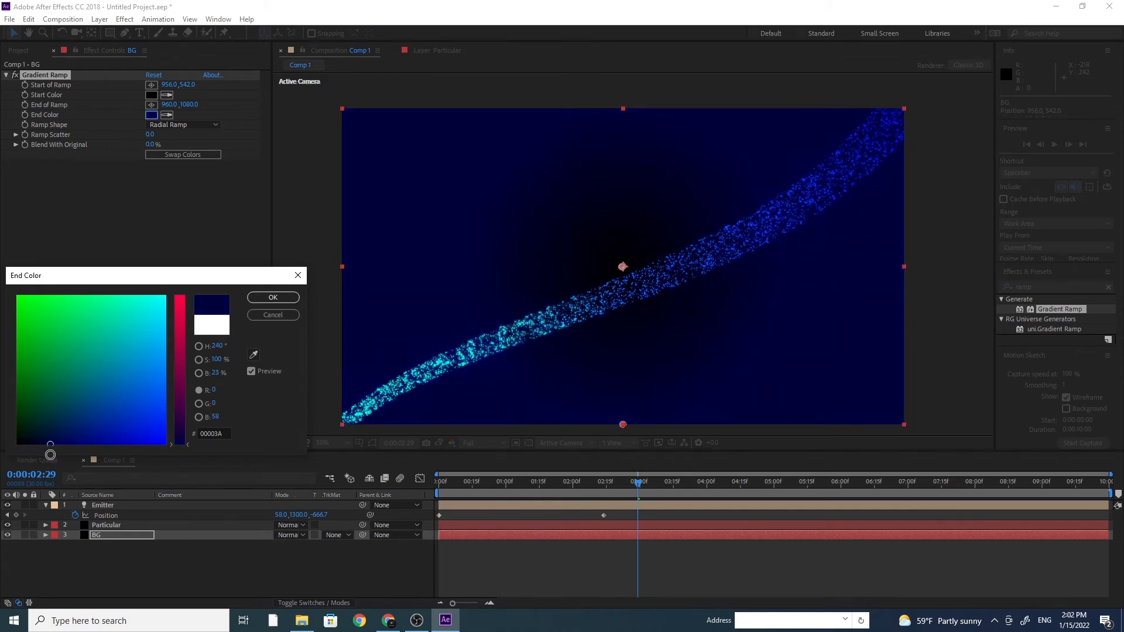
{"action": "left_click", "coordinate": [273, 297]}
Set the Gradient Ramp's Start Color to a slightly brighter dark blue, 000062.
{"action": "left_click", "coordinate": [151, 95]}
{"action": "mouse_move", "coordinate": [107, 423]}
{"action": "left_mouse_down"}
{"action": "mouse_move", "coordinate": [66, 446]}
{"action": "mouse_move", "coordinate": [76, 455]}
{"action": "left_mouse_up"}
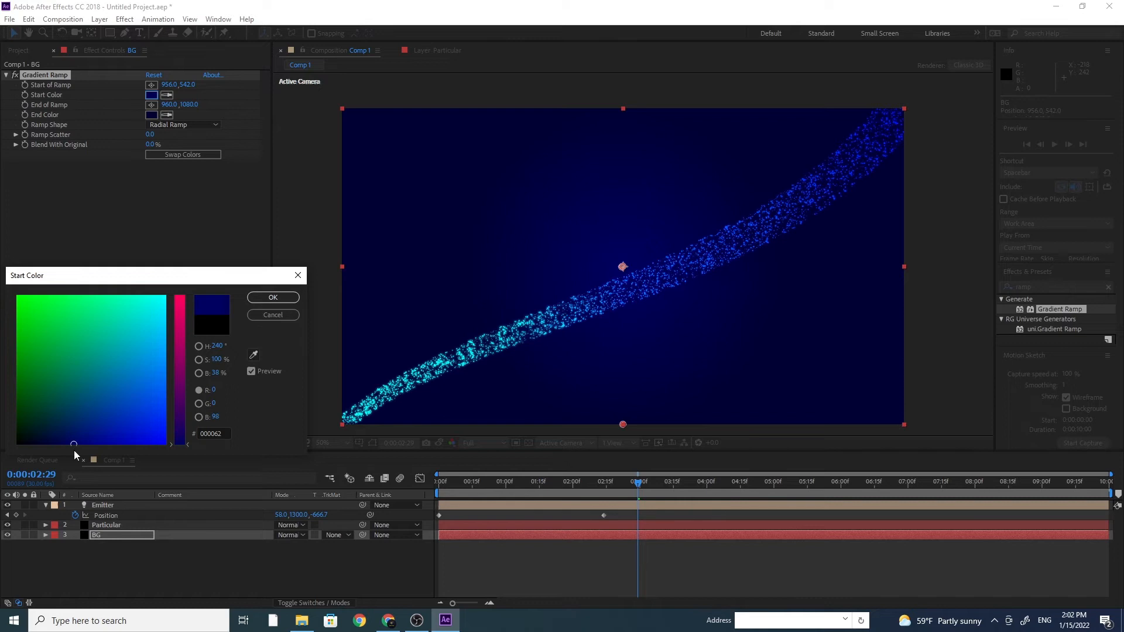
{"action": "left_click", "coordinate": [266, 315]}
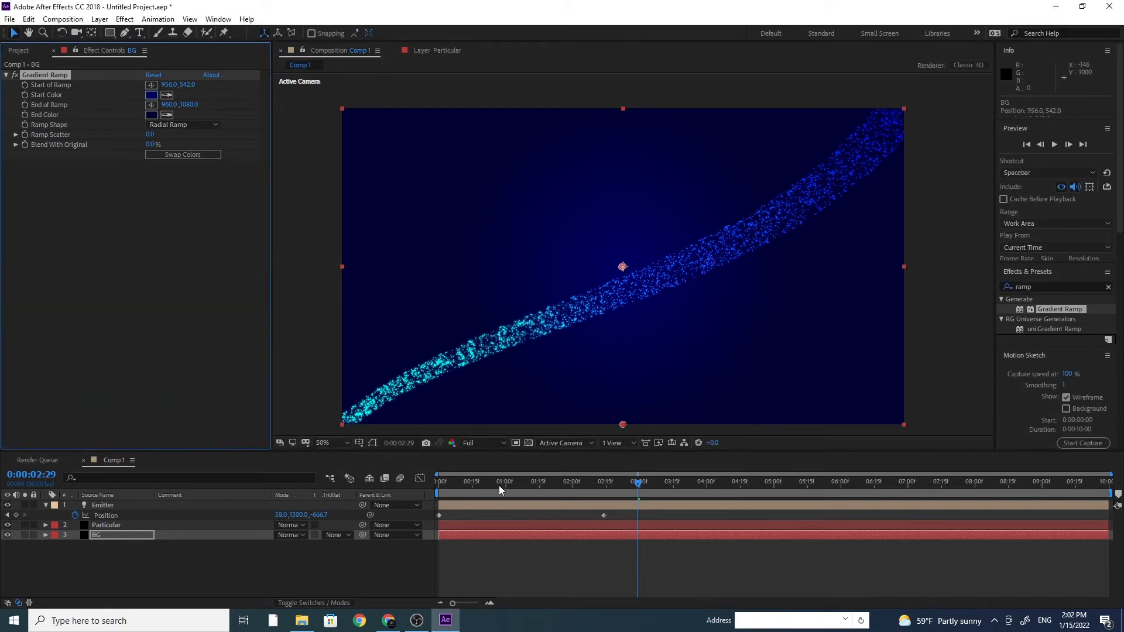
Play the trail over the blue background twice from the start, ending at about 0:00:02:10.
{"action": "key", "text": "Home"}
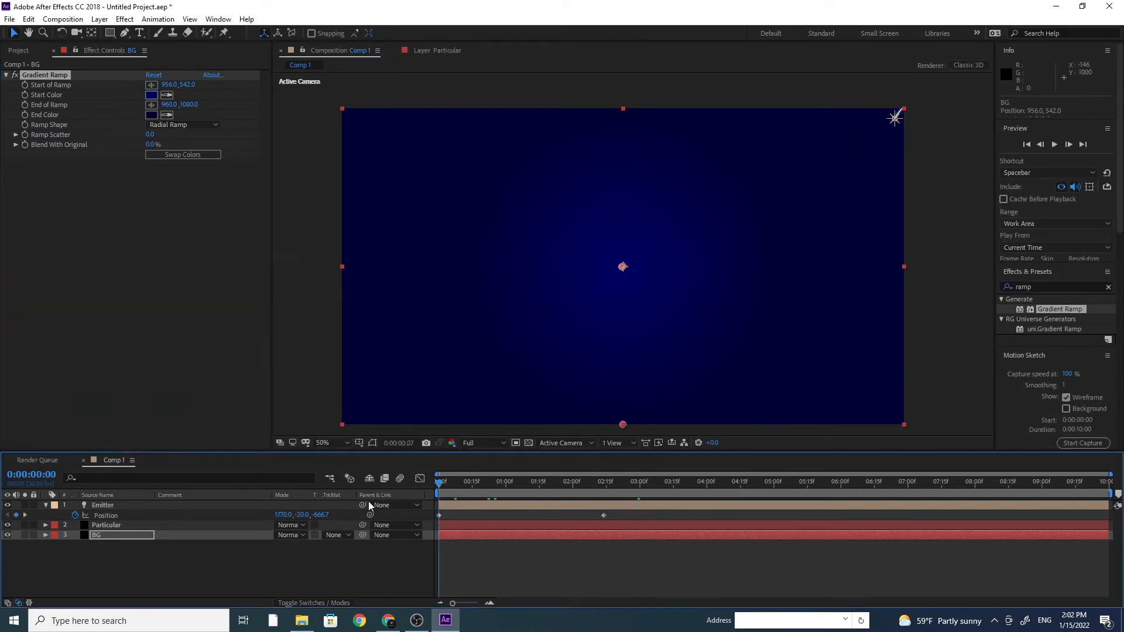
{"action": "key", "text": "space"}
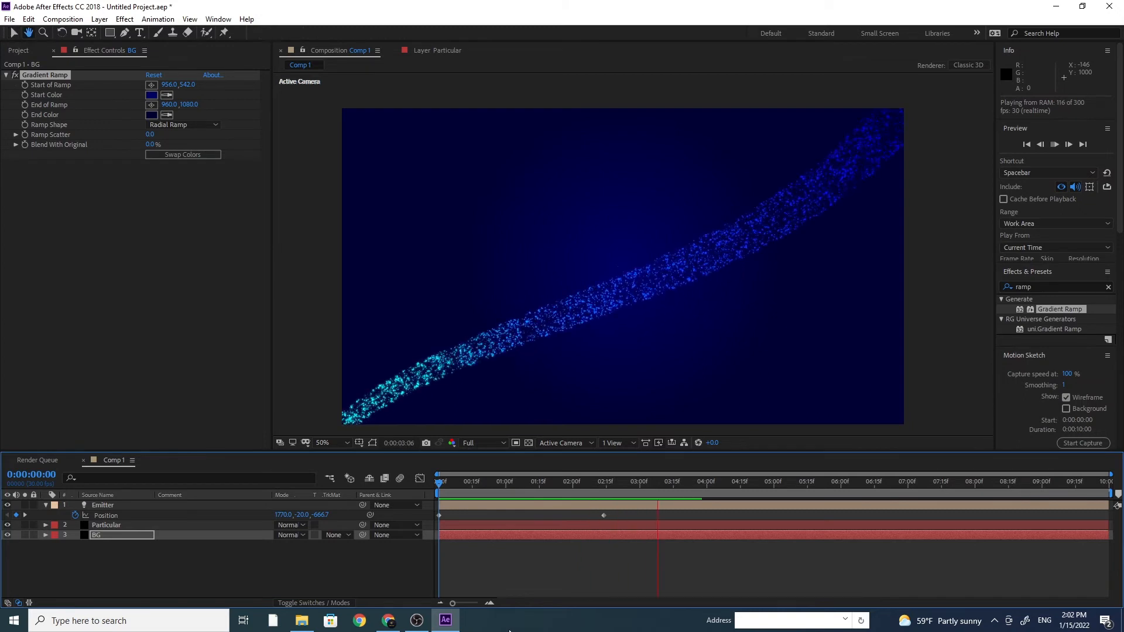
{"action": "key", "text": "space"}
{"action": "left_click_drag", "start_coordinate": [518, 487], "coordinate": [409, 511]}
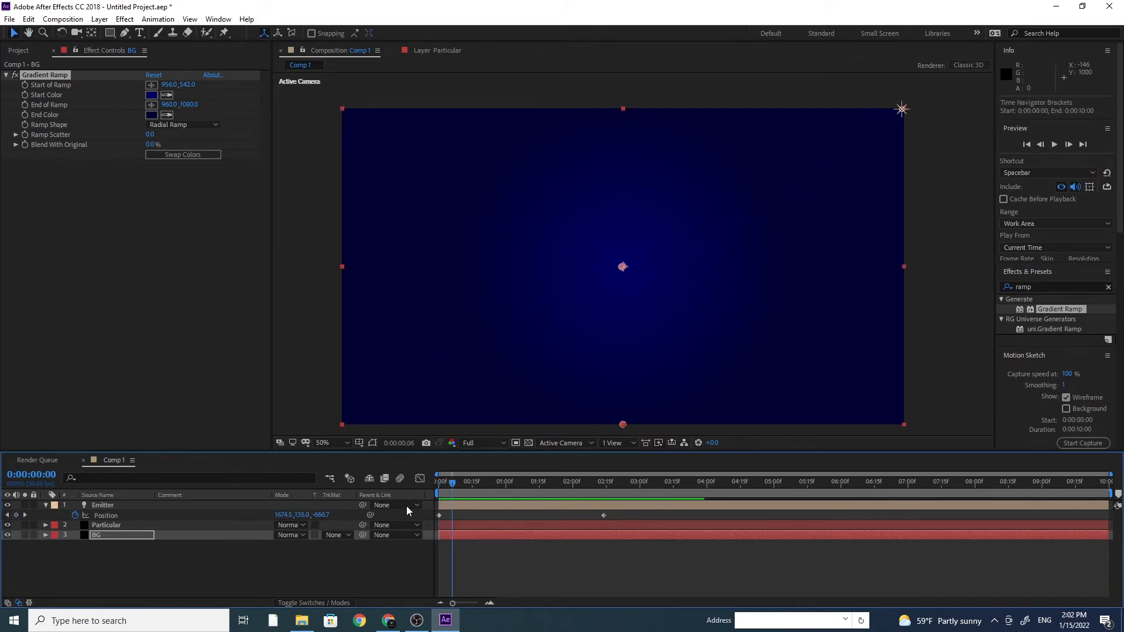
{"action": "key", "text": "space"}
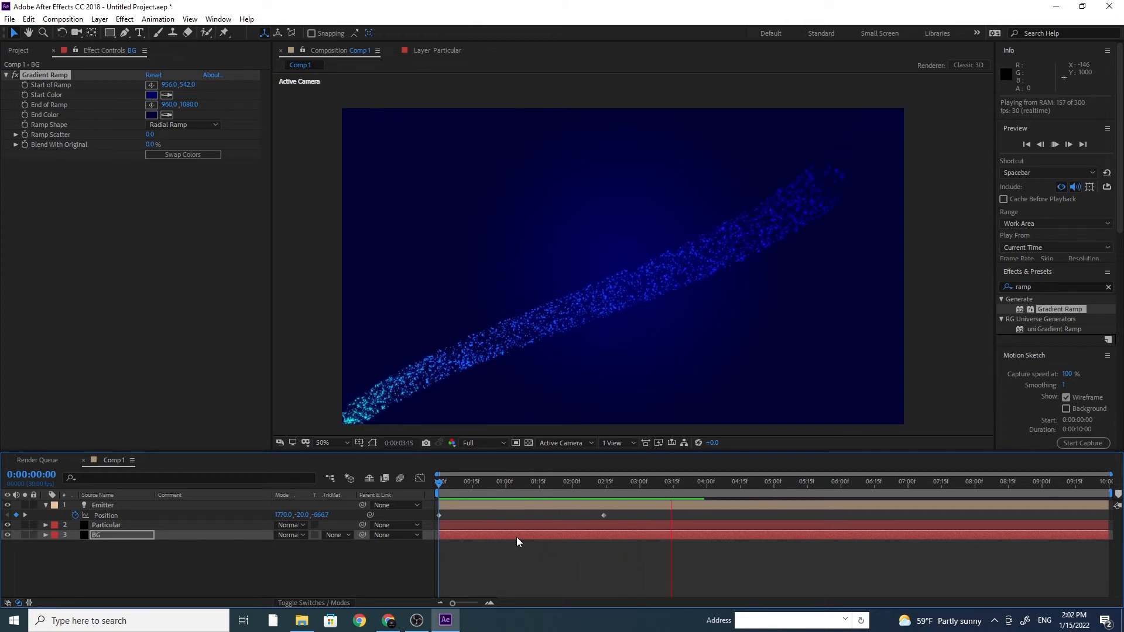
{"action": "key", "text": "space"}
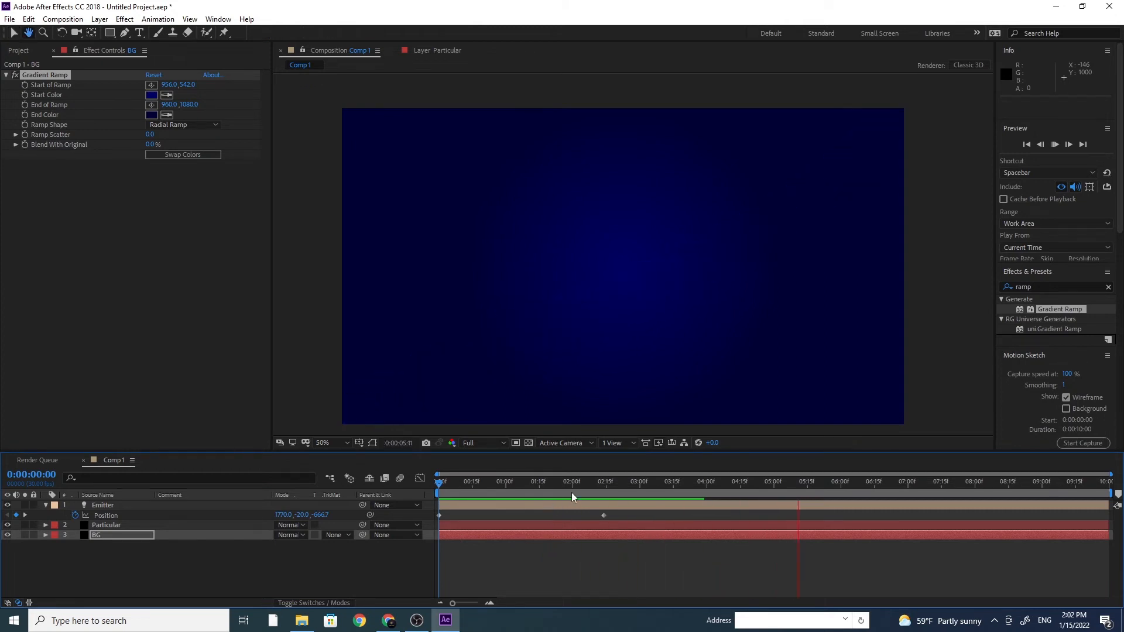
{"action": "mouse_move", "coordinate": [571, 493]}
{"action": "left_mouse_down"}
{"action": "mouse_move", "coordinate": [441, 503]}
{"action": "mouse_move", "coordinate": [592, 497]}
{"action": "left_mouse_up"}
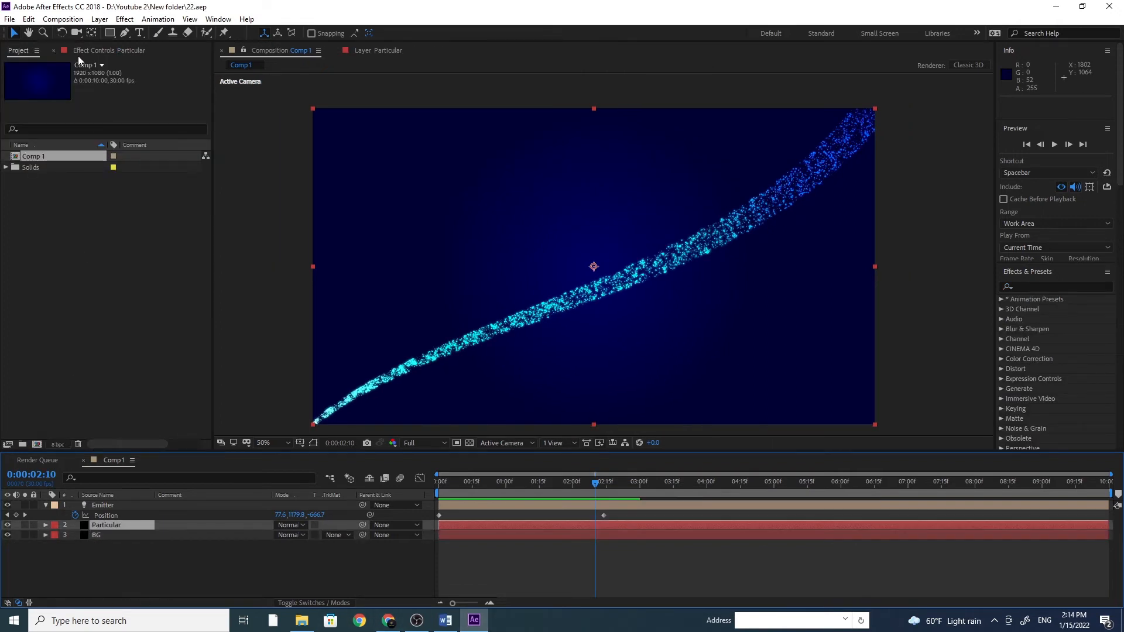
Create another 1920 x 1080 black solid with the default settings and place it between the Particular and BG layers.
{"action": "left_click", "coordinate": [99, 19]}
{"action": "mouse_move", "coordinate": [234, 32]}
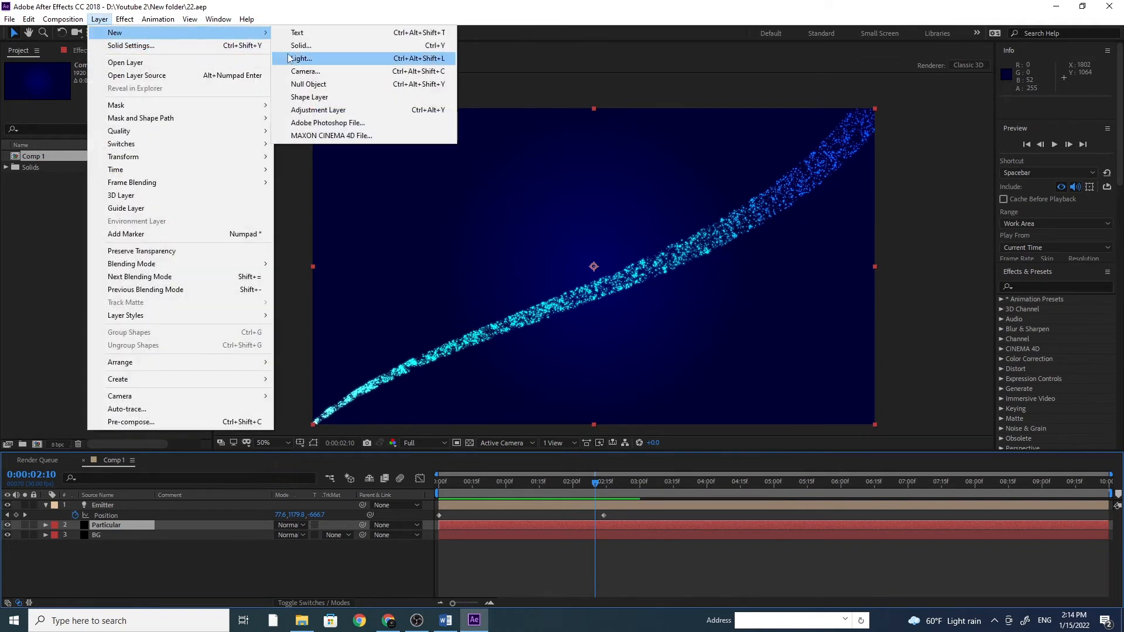
{"action": "left_click", "coordinate": [327, 51]}
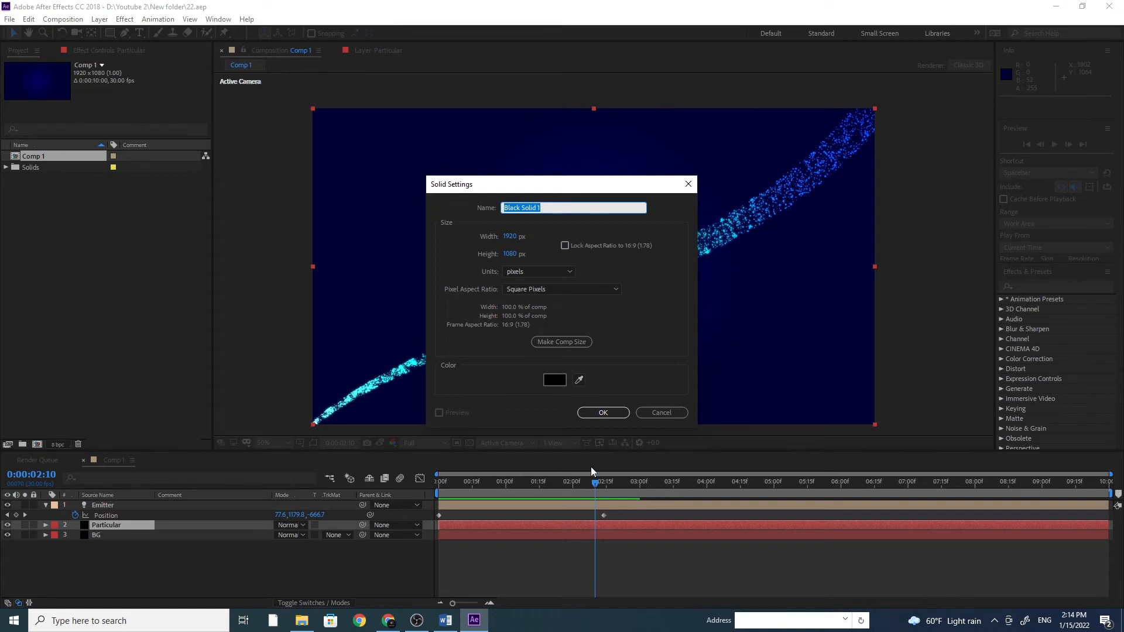
{"action": "left_click", "coordinate": [611, 416]}
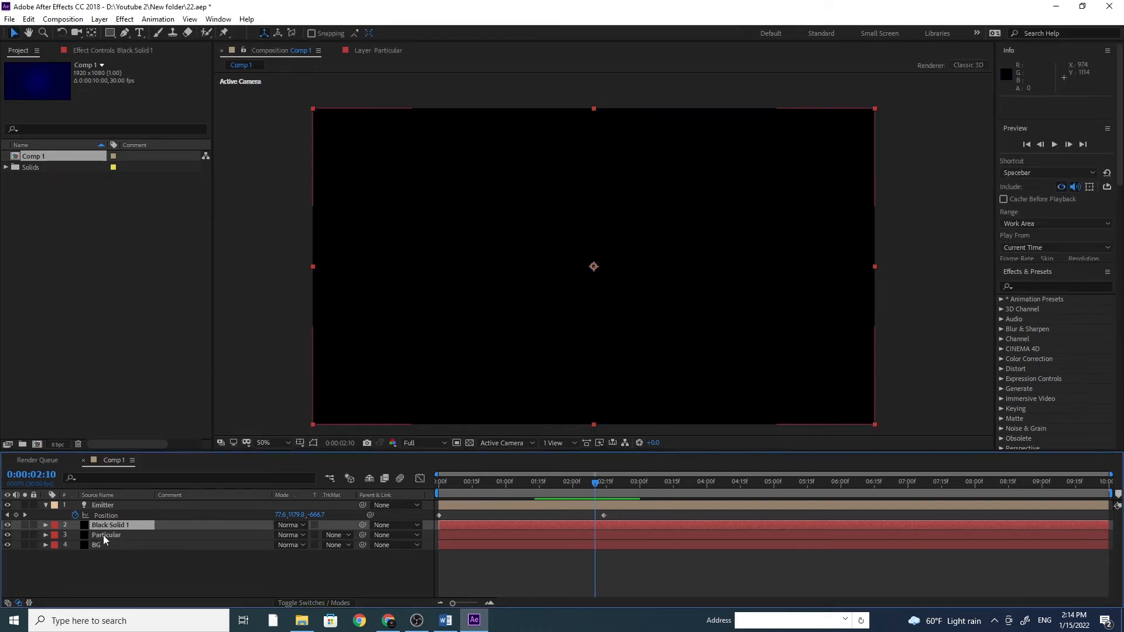
{"action": "left_click_drag", "start_coordinate": [103, 525], "coordinate": [104, 535]}
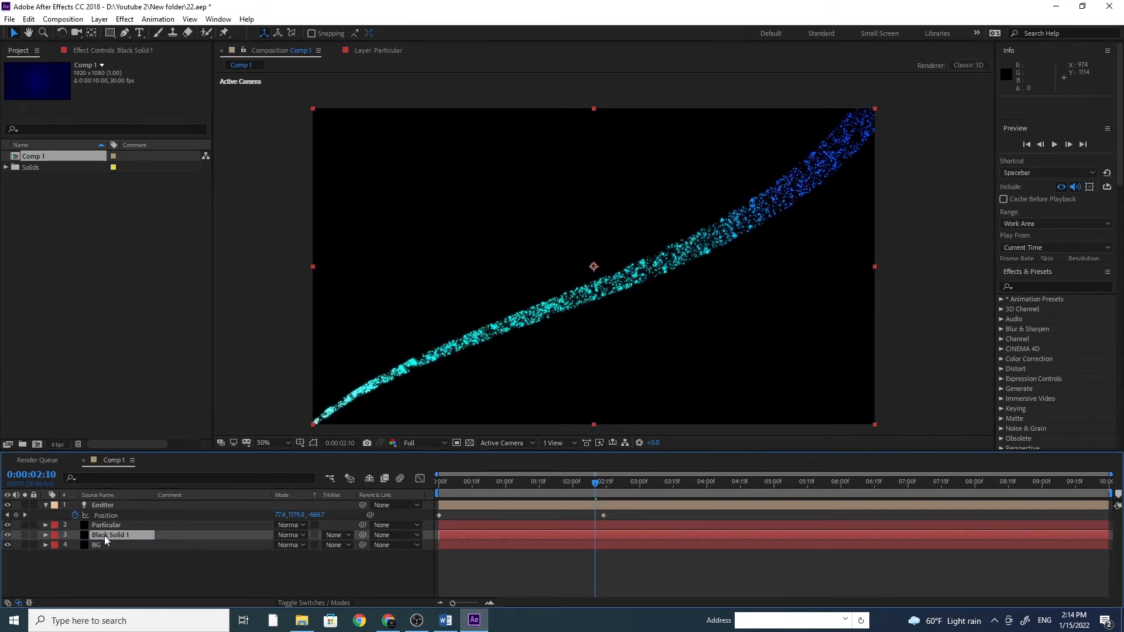
Apply the RG Trapcode Particular effect to the new black solid.
{"action": "left_click", "coordinate": [124, 19]}
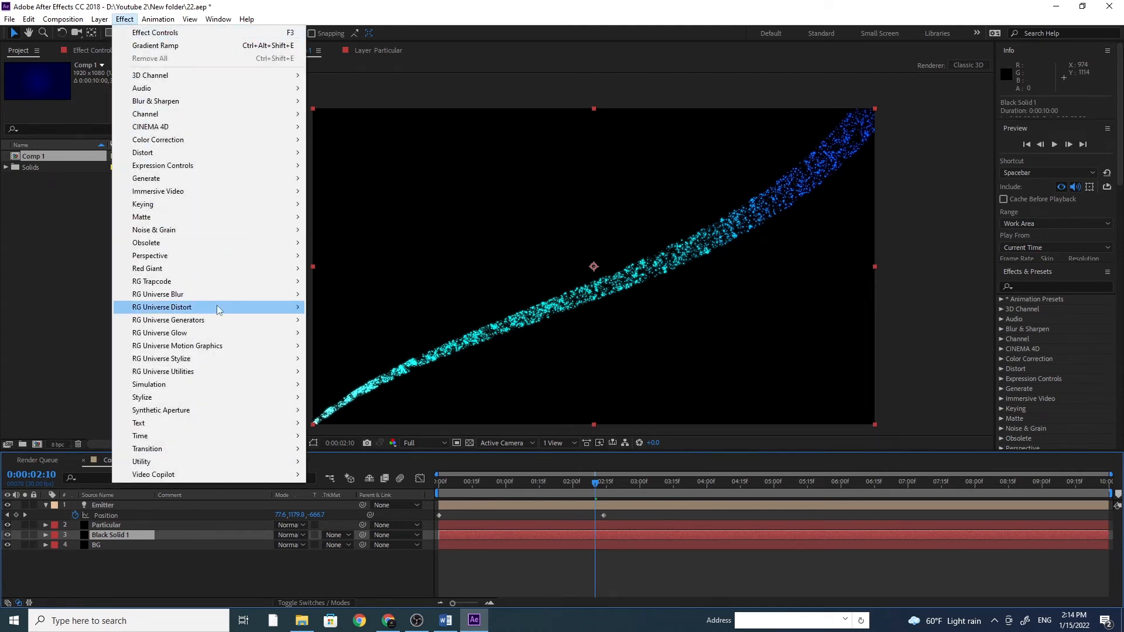
{"action": "mouse_move", "coordinate": [237, 281]}
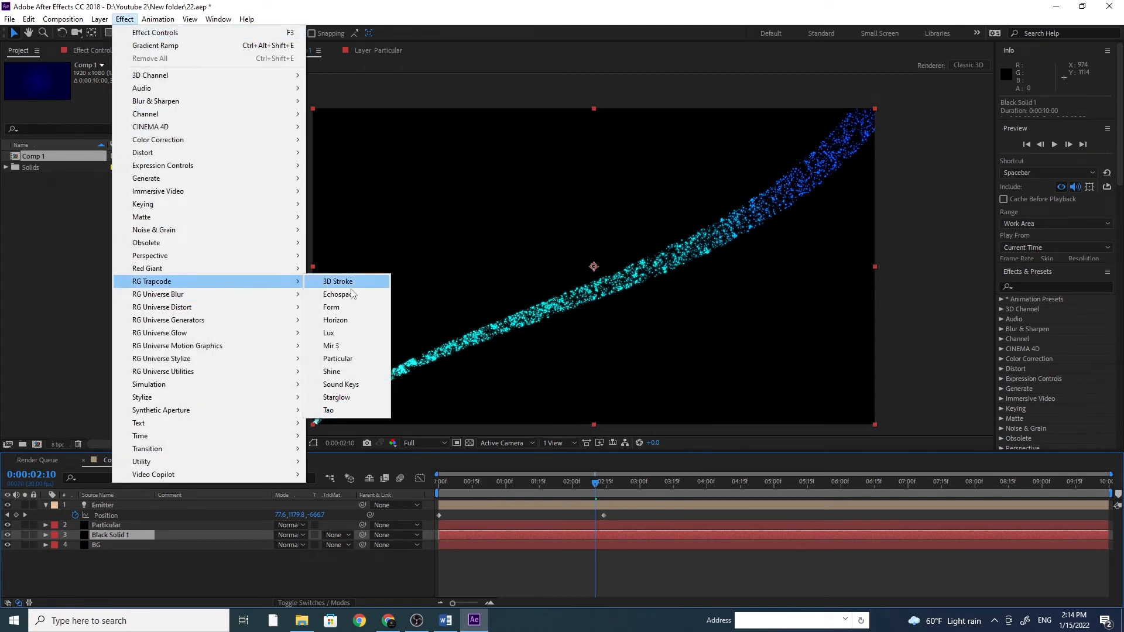
{"action": "left_click", "coordinate": [355, 359]}
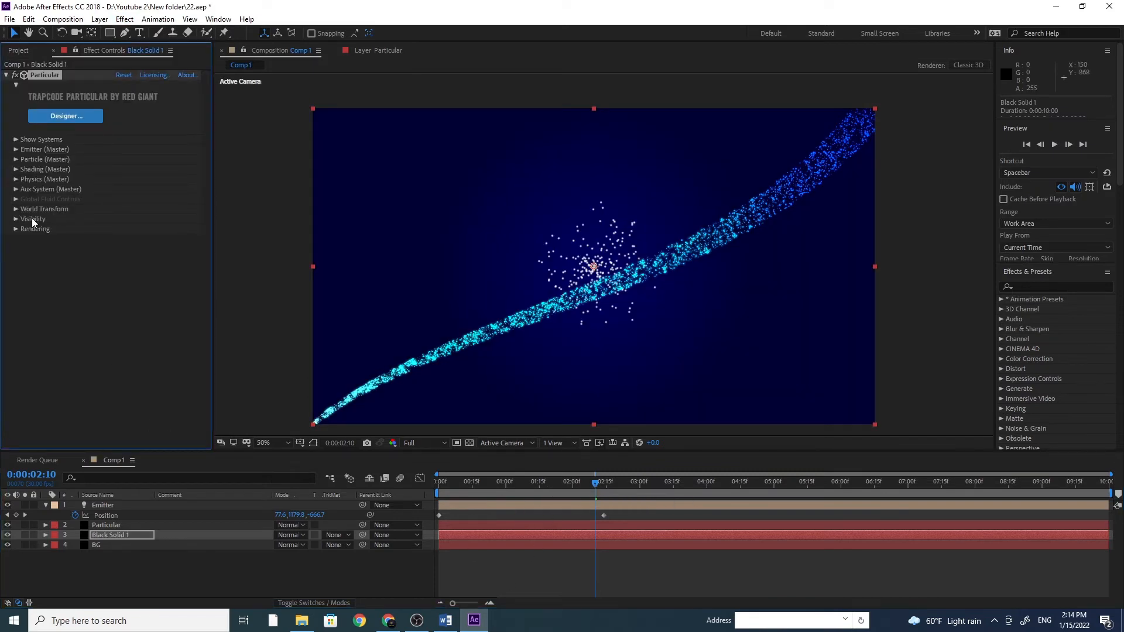
Change the Emitter Type of the new Particular effect on Black Solid 1 to Box.
{"action": "left_click", "coordinate": [16, 149]}
{"action": "left_click", "coordinate": [136, 179]}
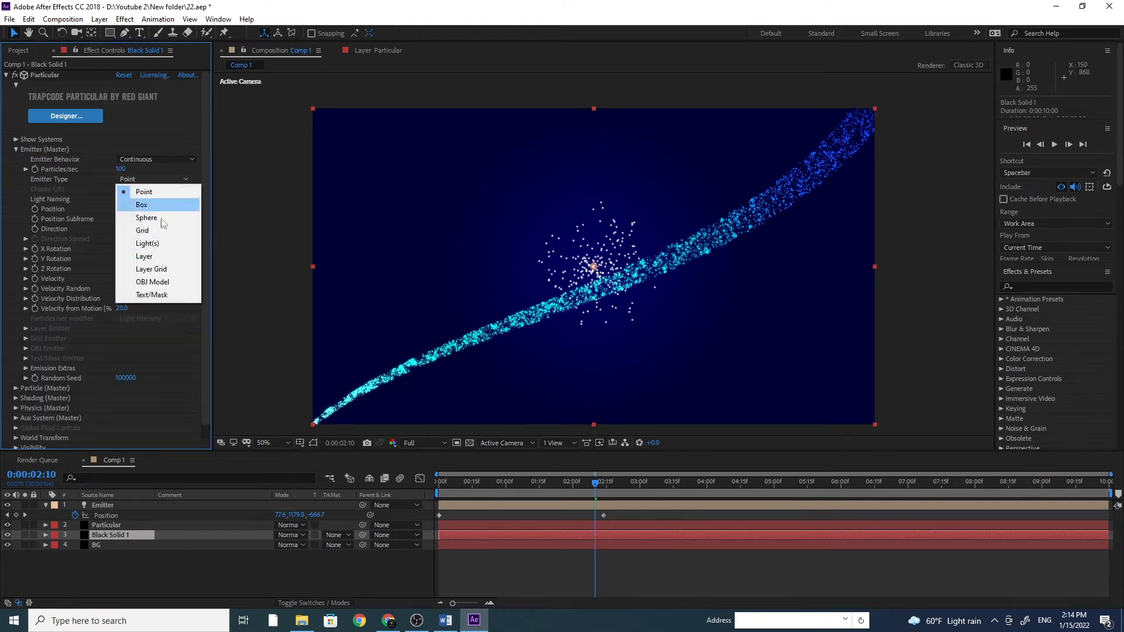
{"action": "left_click", "coordinate": [162, 205]}
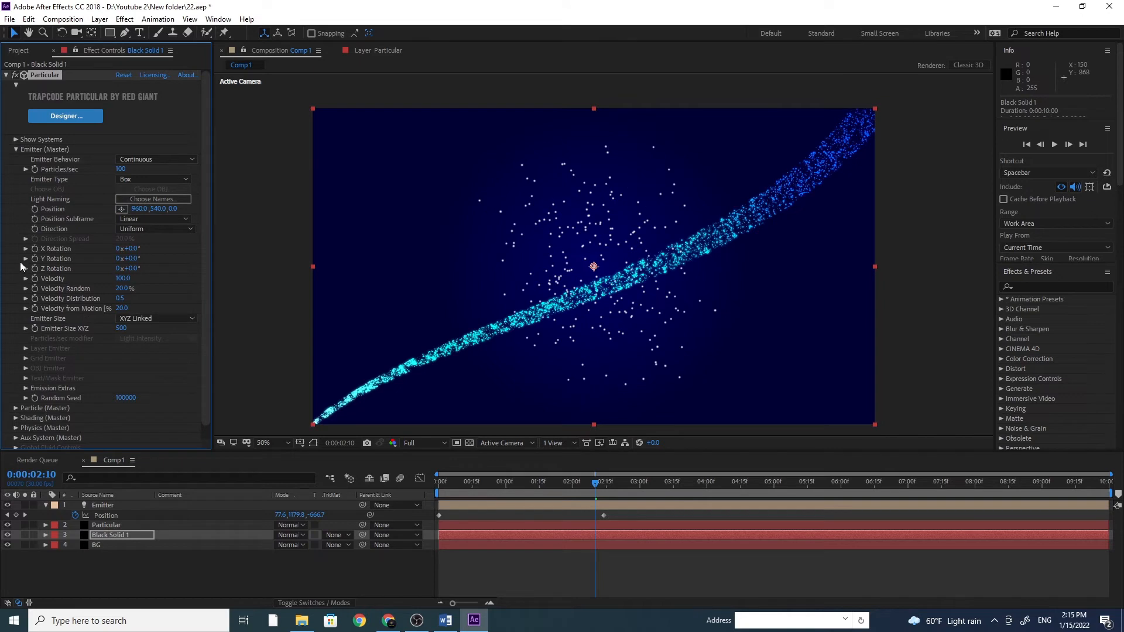
Set the emitter's Velocity, Velocity Random, Velocity Distribution and Velocity from Motion all to 0.
{"action": "left_click", "coordinate": [124, 280]}
{"action": "type", "text": "0"}
{"action": "key", "text": "Tab"}
{"action": "type", "text": "0"}
{"action": "key", "text": "Tab"}
{"action": "type", "text": "0"}
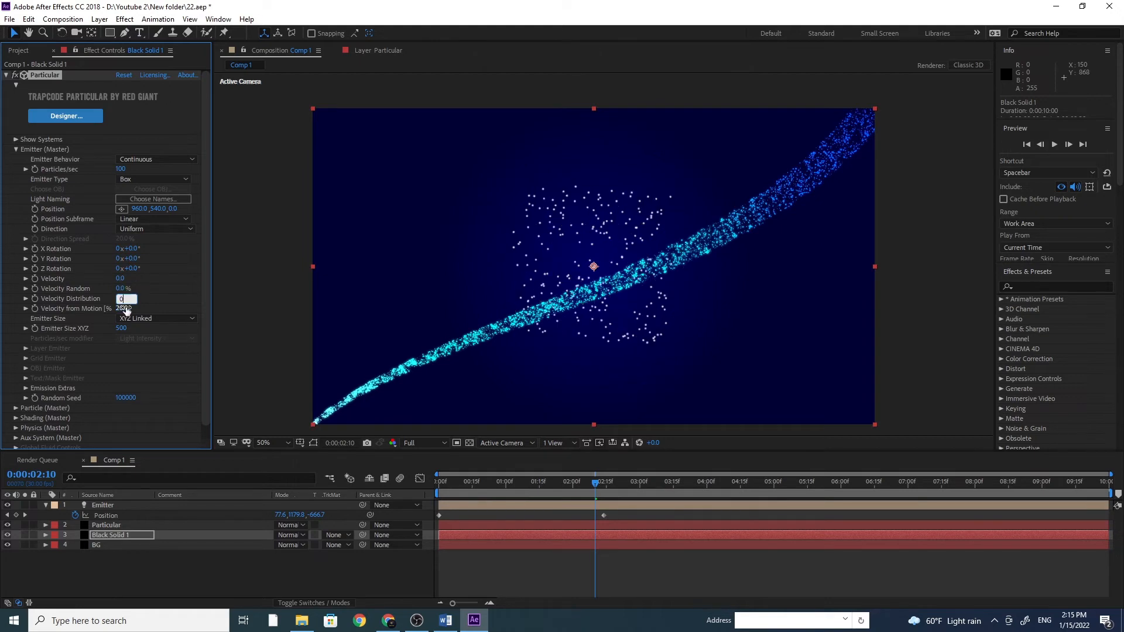
{"action": "key", "text": "Tab"}
{"action": "type", "text": "0"}
Switch Emitter Size to XYZ Individual and spread the emitter over the whole frame, about 2158 in X and 1363 in Y.
{"action": "left_click", "coordinate": [136, 319]}
{"action": "left_click", "coordinate": [154, 319]}
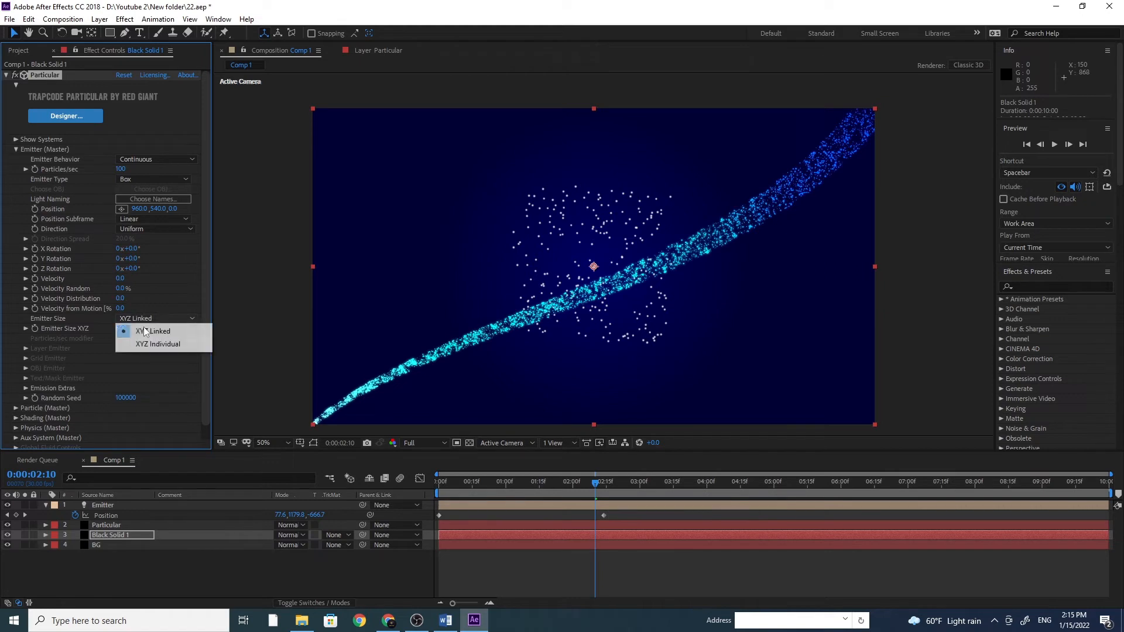
{"action": "left_click", "coordinate": [139, 344]}
{"action": "left_click_drag", "start_coordinate": [124, 329], "coordinate": [454, 345]}
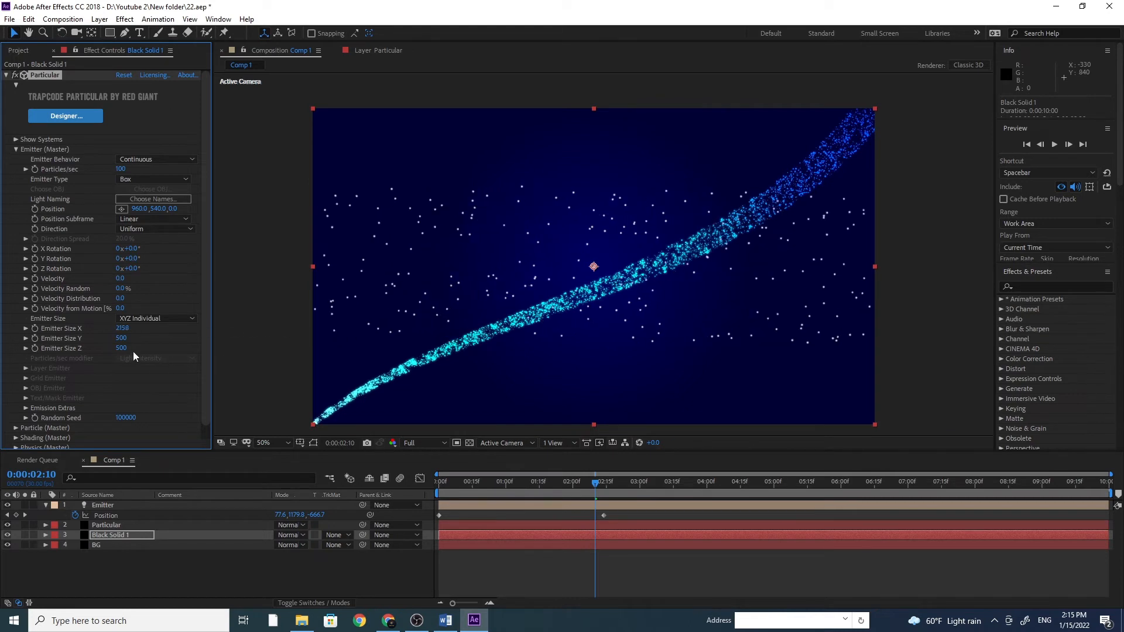
{"action": "left_click_drag", "start_coordinate": [122, 339], "coordinate": [704, 418]}
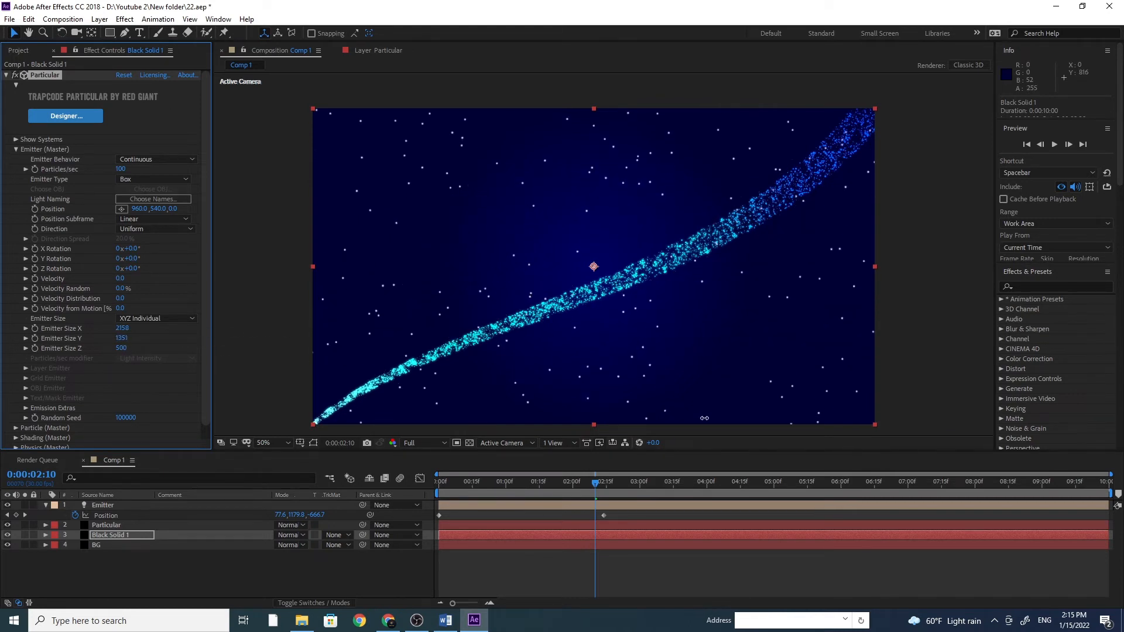
Reduce the background particles' Size to 2 and raise the emitter's Particles/sec to about 440.
{"action": "left_click", "coordinate": [15, 151]}
{"action": "left_click", "coordinate": [16, 159]}
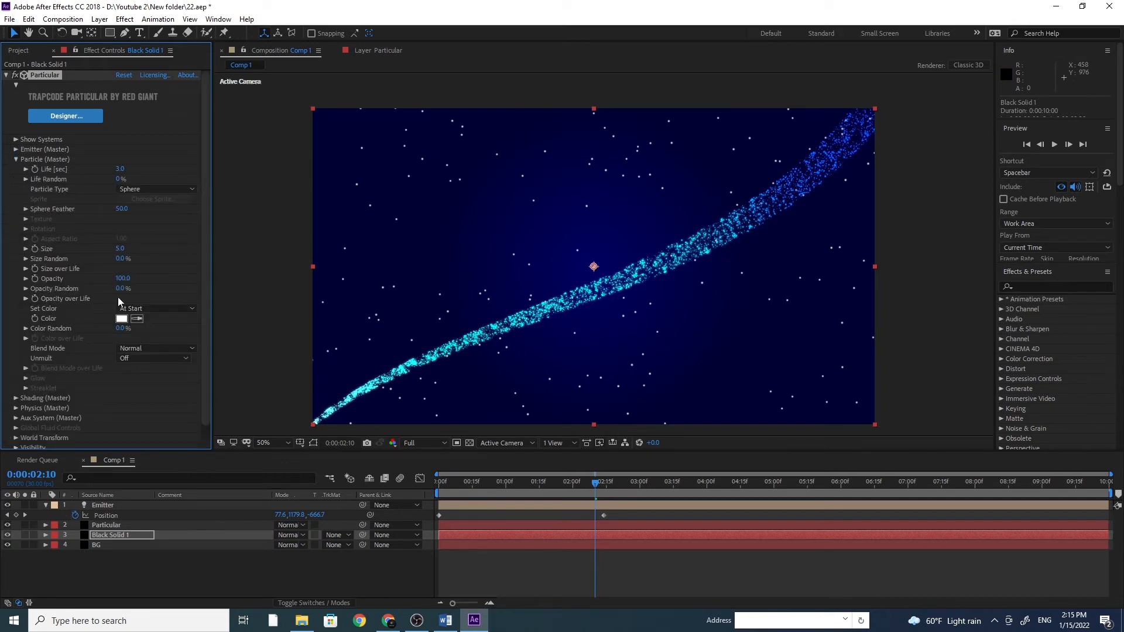
{"action": "left_click", "coordinate": [120, 249]}
{"action": "type", "text": "2"}
{"action": "key", "text": "Return"}
{"action": "left_click", "coordinate": [16, 149]}
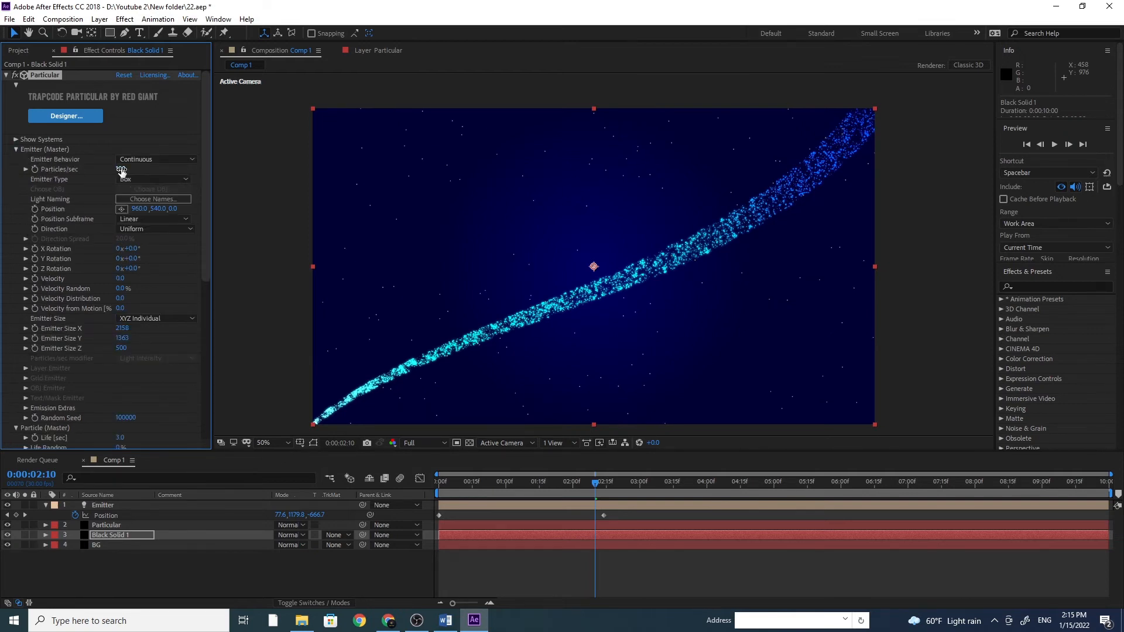
{"action": "left_click_drag", "start_coordinate": [120, 169], "coordinate": [137, 166]}
Set the particle color to Over Life and apply the white-cyan-blue preset to the Color over Life ramp.
{"action": "left_click_drag", "start_coordinate": [206, 164], "coordinate": [206, 219]}
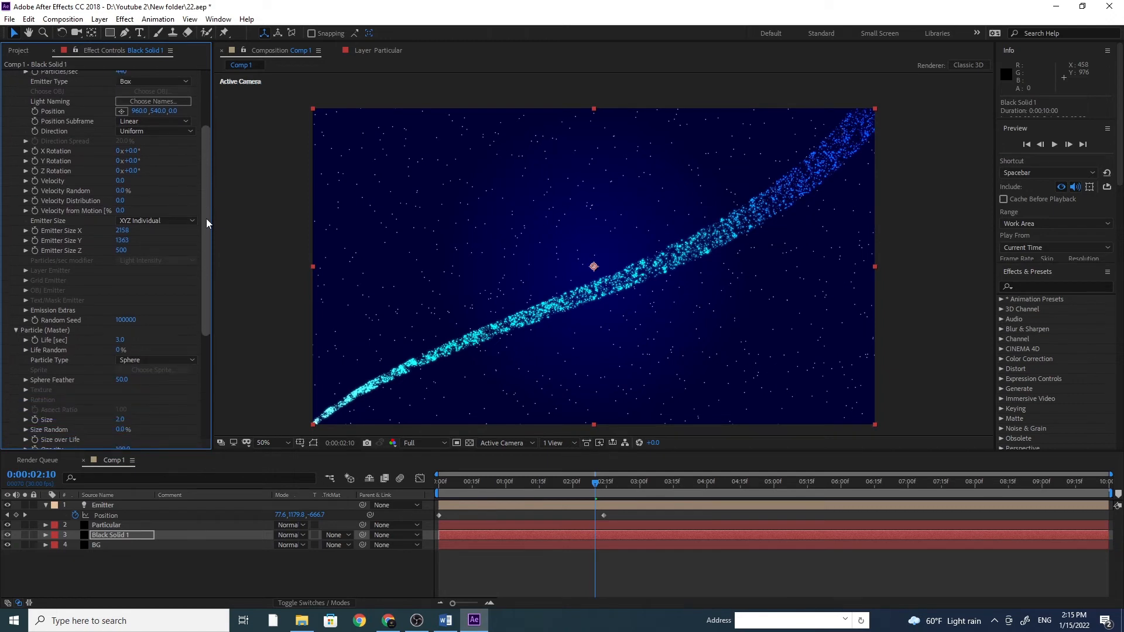
{"action": "left_click_drag", "start_coordinate": [206, 219], "coordinate": [211, 301]}
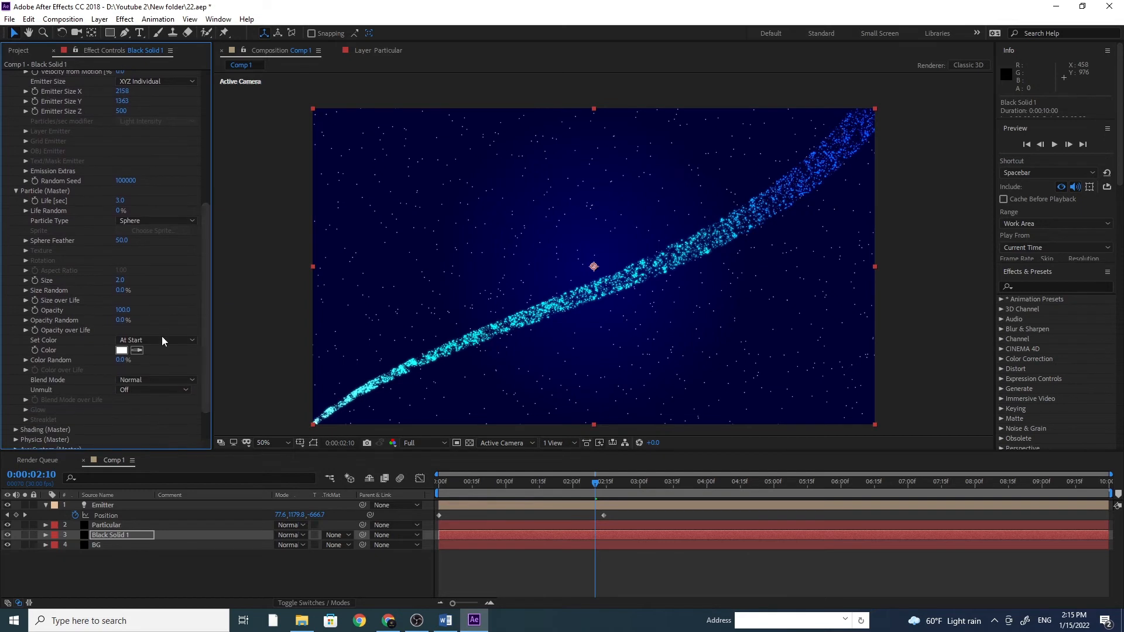
{"action": "left_click", "coordinate": [161, 340]}
{"action": "left_click", "coordinate": [174, 366]}
{"action": "left_click", "coordinate": [25, 371]}
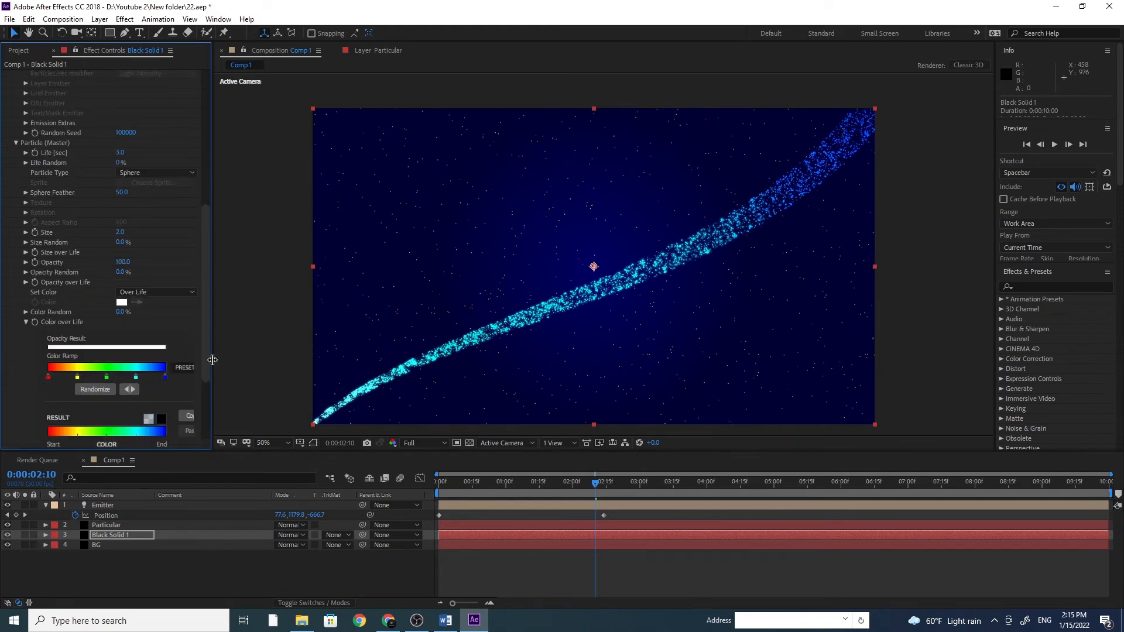
{"action": "left_click_drag", "start_coordinate": [211, 360], "coordinate": [264, 364]}
{"action": "left_click", "coordinate": [190, 367]}
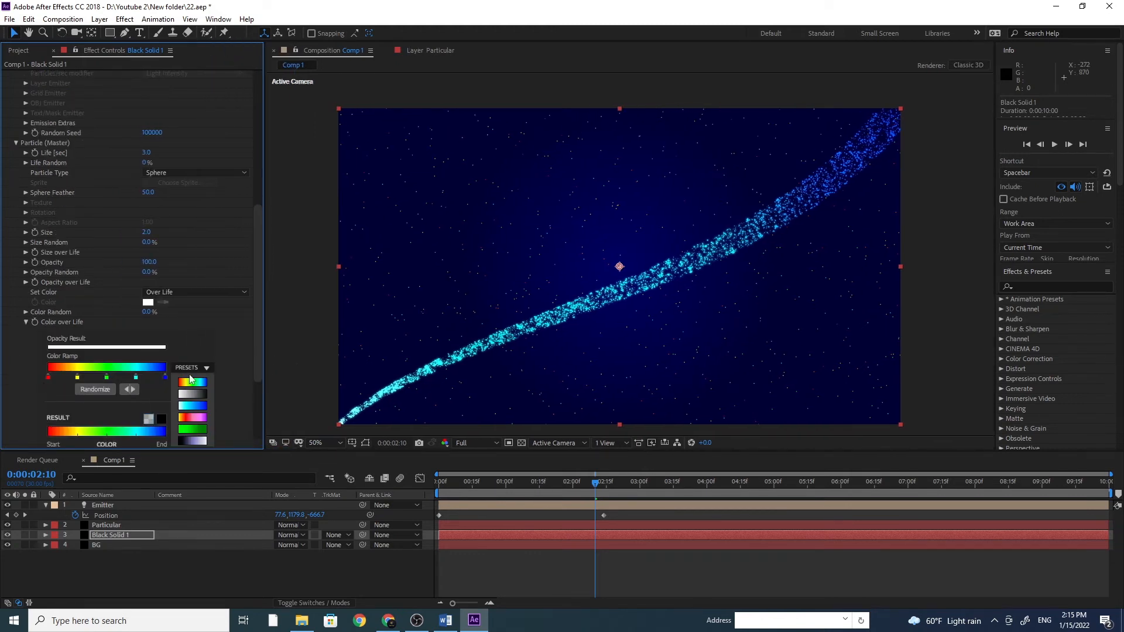
{"action": "left_click", "coordinate": [193, 407]}
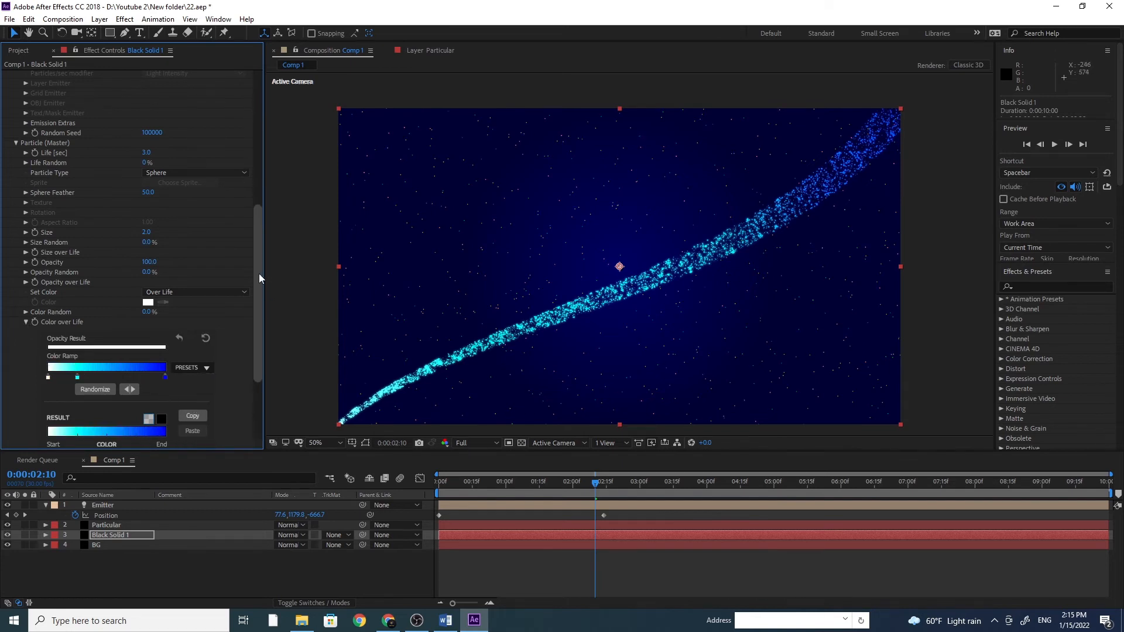
Set Affect Size to 10 in the Turbulence Field of the Air physics settings.
{"action": "left_click_drag", "start_coordinate": [259, 273], "coordinate": [262, 349]}
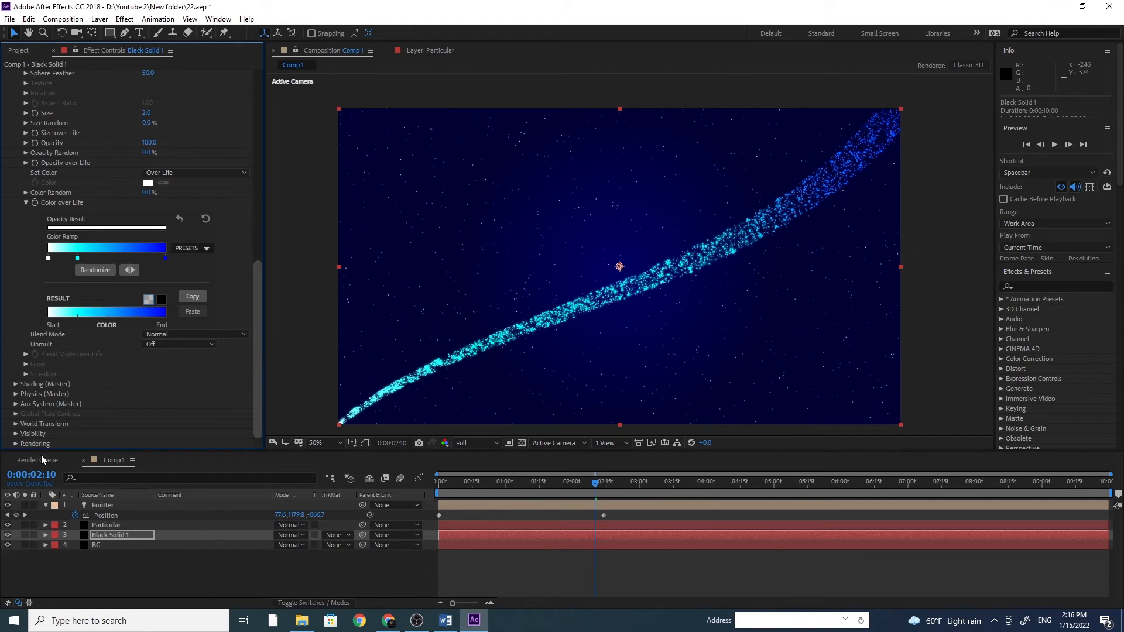
{"action": "left_click", "coordinate": [16, 394]}
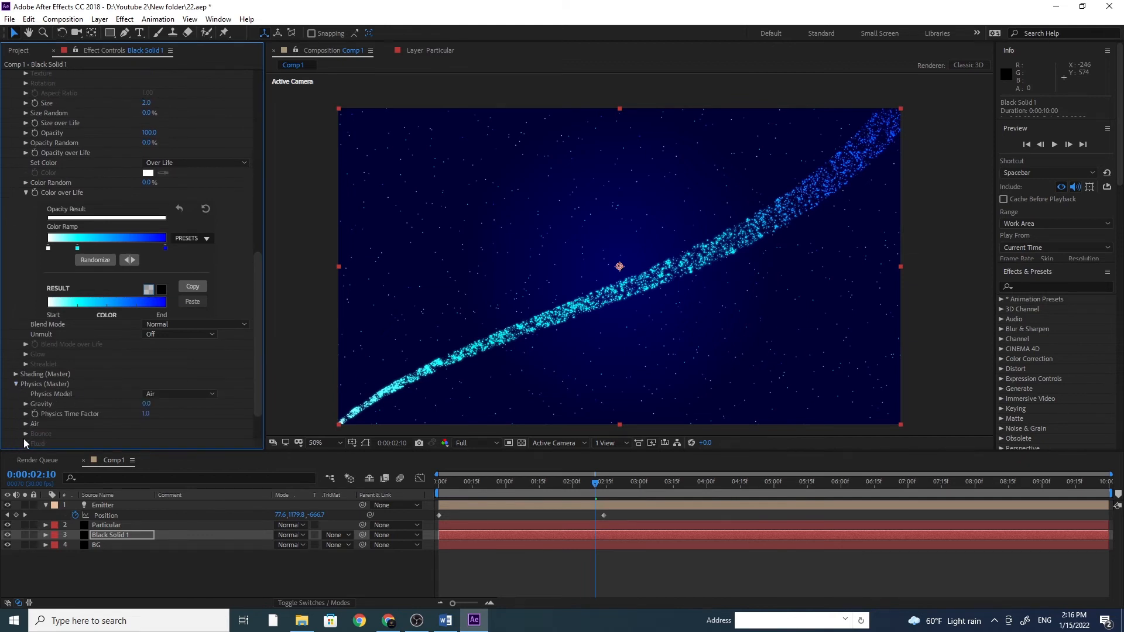
{"action": "left_click", "coordinate": [26, 424]}
{"action": "scroll", "coordinate": [176, 392], "scroll_direction": "down", "scroll_amount": 3}
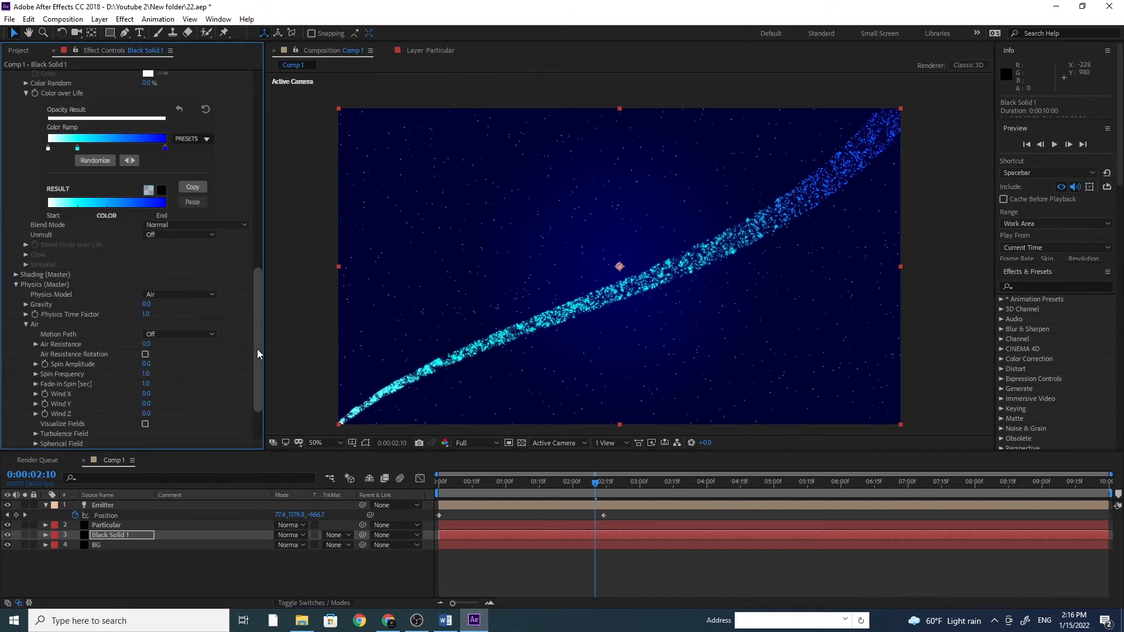
{"action": "left_click_drag", "start_coordinate": [258, 349], "coordinate": [258, 387]}
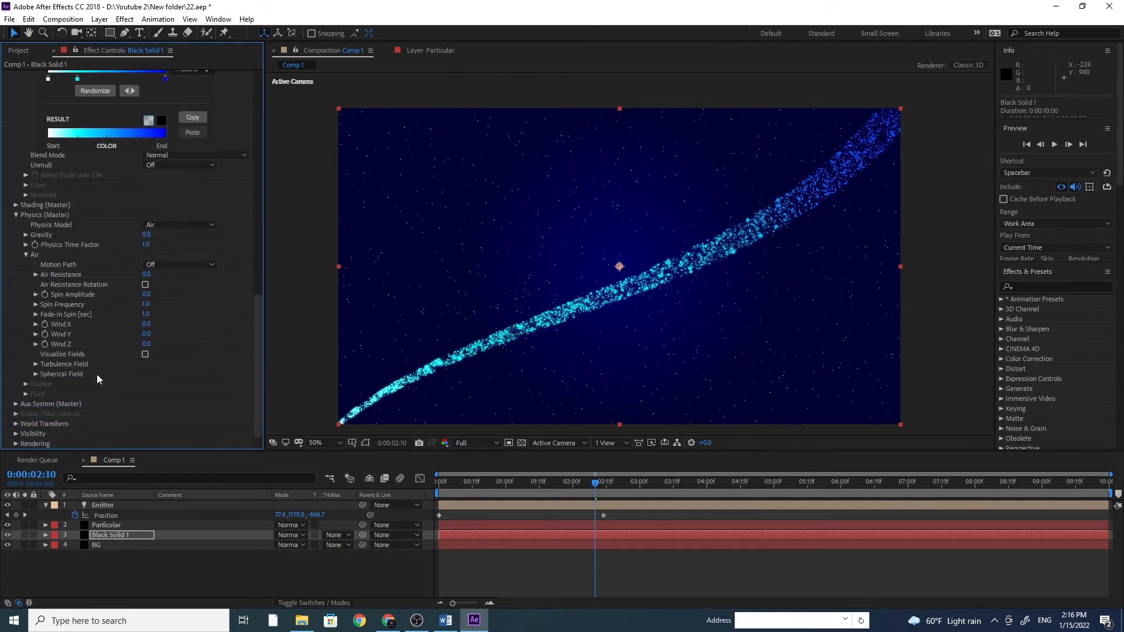
{"action": "left_click", "coordinate": [36, 365]}
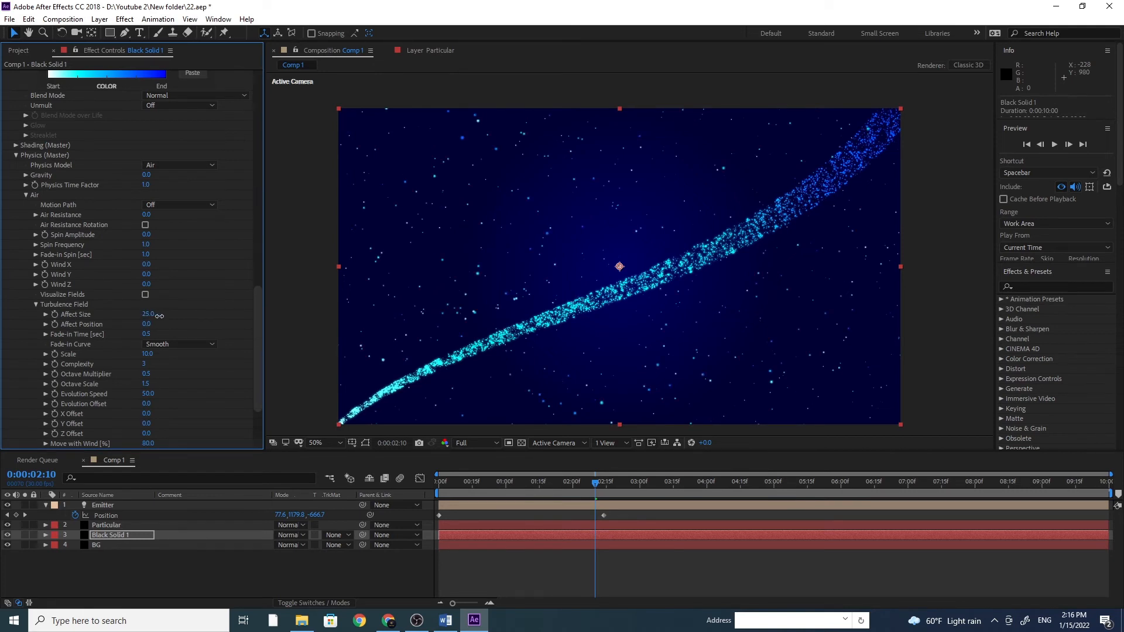
{"action": "left_click_drag", "start_coordinate": [157, 317], "coordinate": [171, 353]}
{"action": "left_click_drag", "start_coordinate": [154, 315], "coordinate": [149, 317]}
{"action": "left_click", "coordinate": [147, 315]}
{"action": "type", "text": "10"}
{"action": "key", "text": "Return"}
Set the Turbulence Field's Scale to 100.
{"action": "left_click_drag", "start_coordinate": [150, 358], "coordinate": [168, 353]}
{"action": "left_click", "coordinate": [149, 354]}
{"action": "type", "text": "100"}
{"action": "key", "text": "Return"}
Play the trail with the background particles from the start of the composition, stopping at 0:00:03:10.
{"action": "left_click_drag", "start_coordinate": [595, 484], "coordinate": [427, 494]}
{"action": "key", "text": "space"}
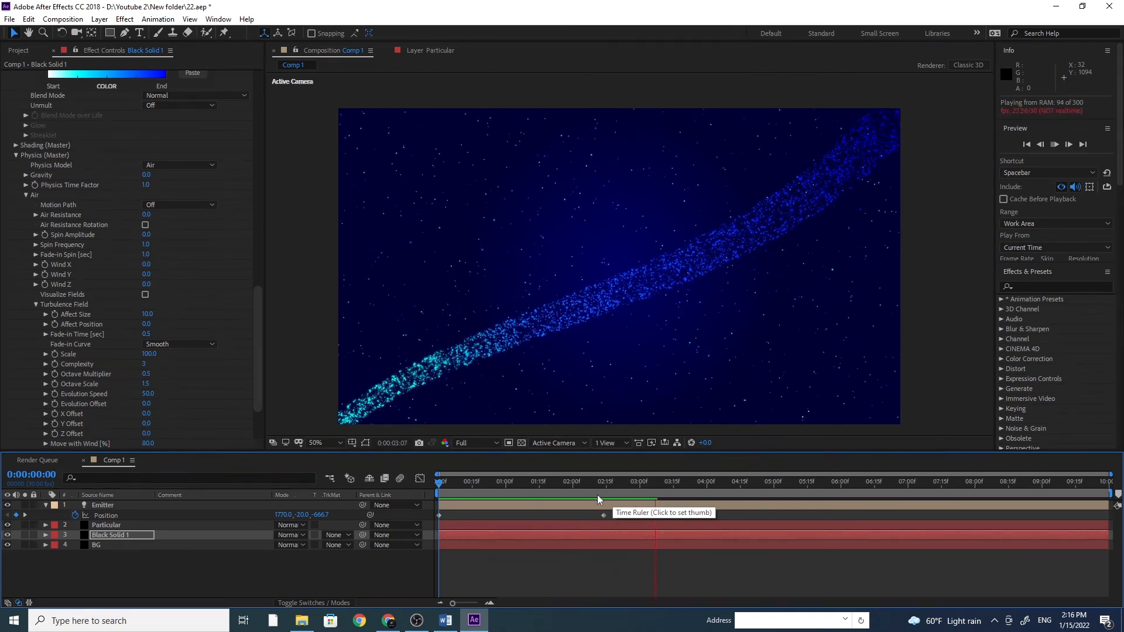
{"action": "key", "text": "space"}
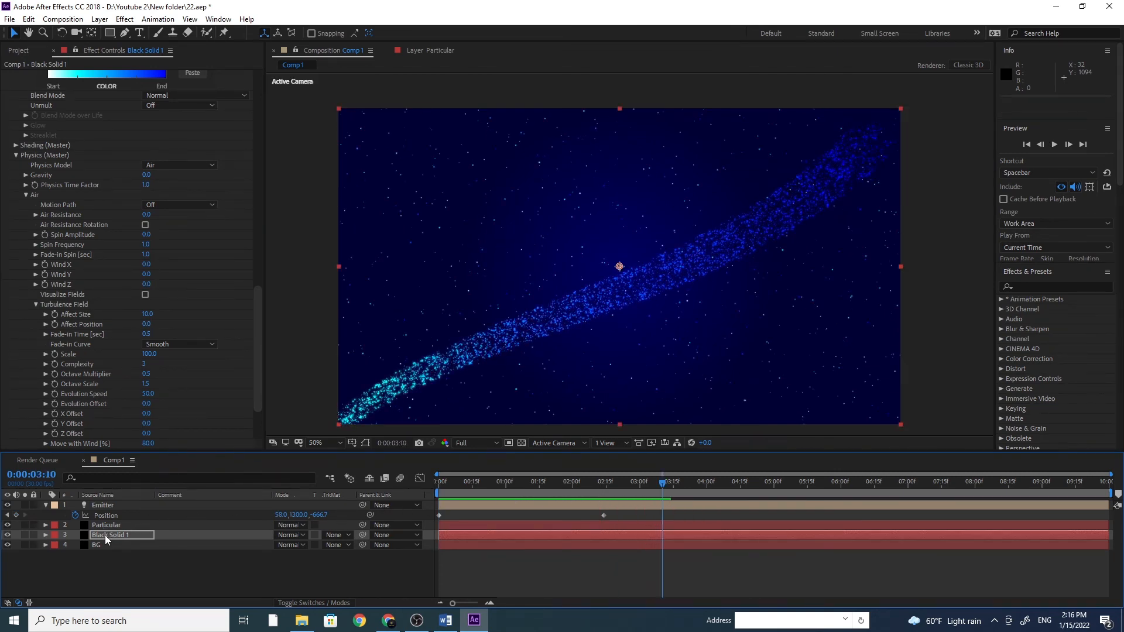
Apply the Stylize Glow effect to the Black Solid 1 layer.
{"action": "left_click", "coordinate": [106, 536]}
{"action": "left_click", "coordinate": [125, 20]}
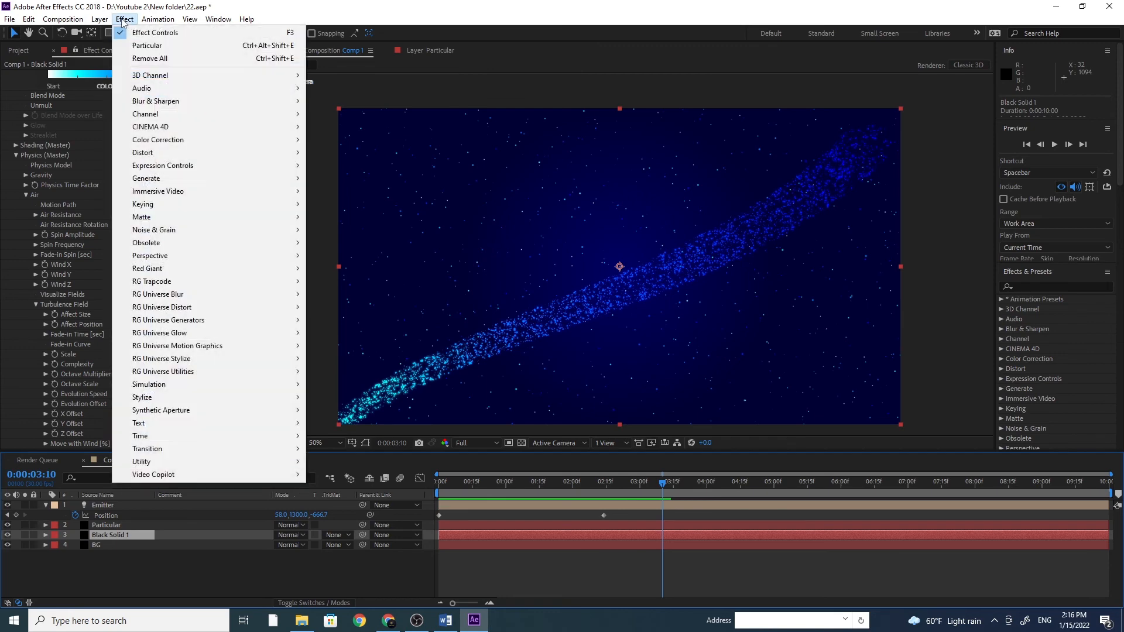
{"action": "mouse_move", "coordinate": [235, 448]}
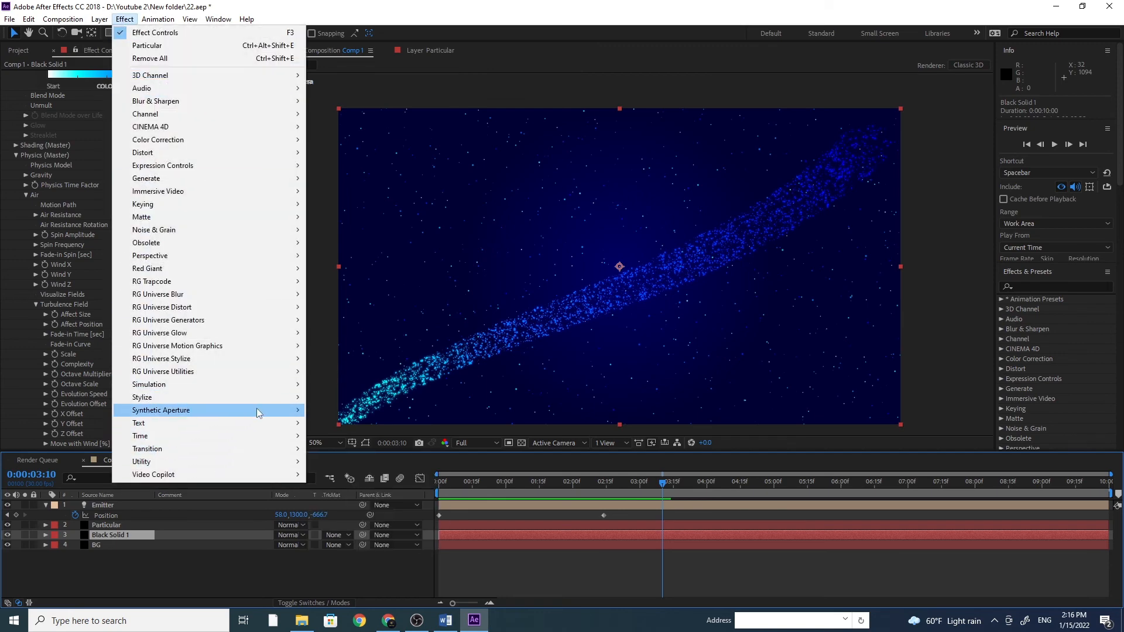
{"action": "mouse_move", "coordinate": [262, 393]}
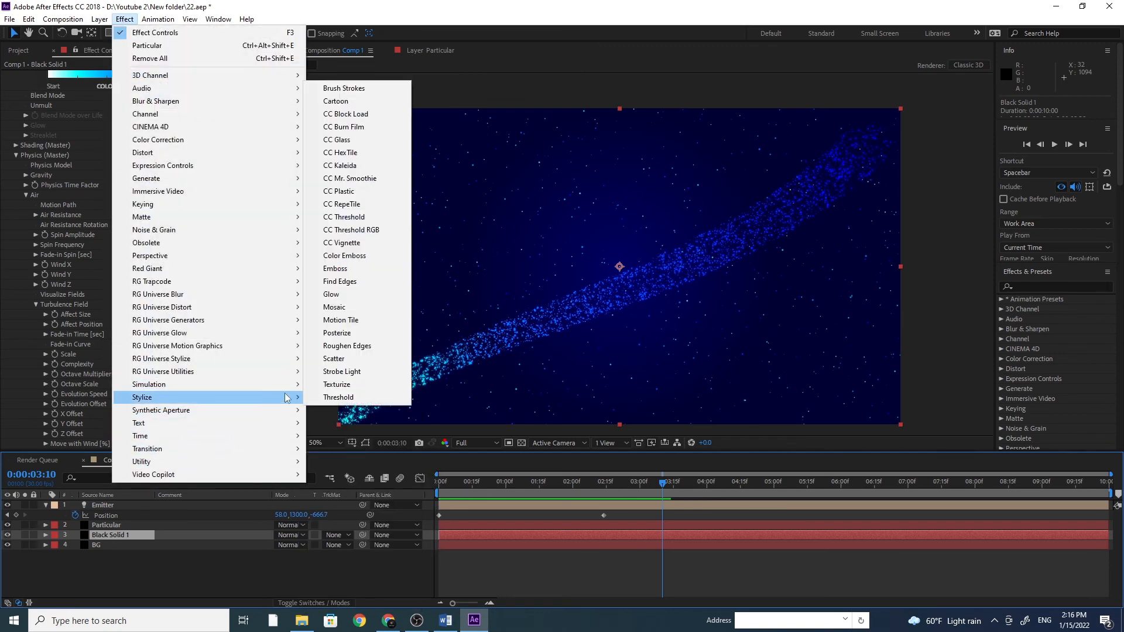
{"action": "left_click", "coordinate": [353, 294]}
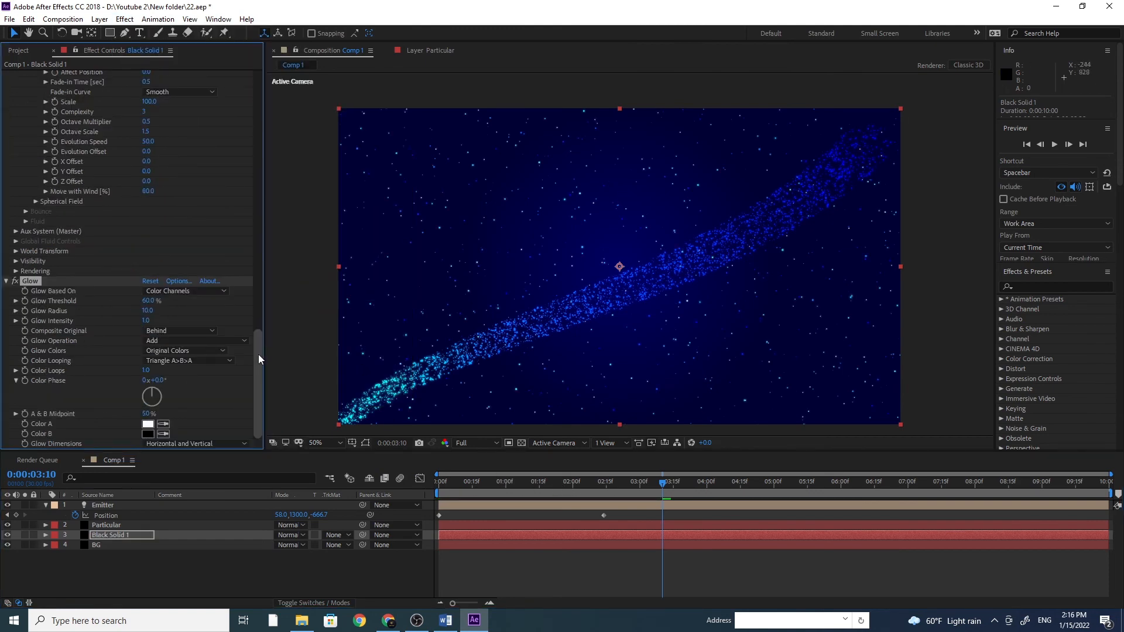
Reduce the Size of Black Solid 1's particles to 1.
{"action": "left_click_drag", "start_coordinate": [258, 354], "coordinate": [249, 262]}
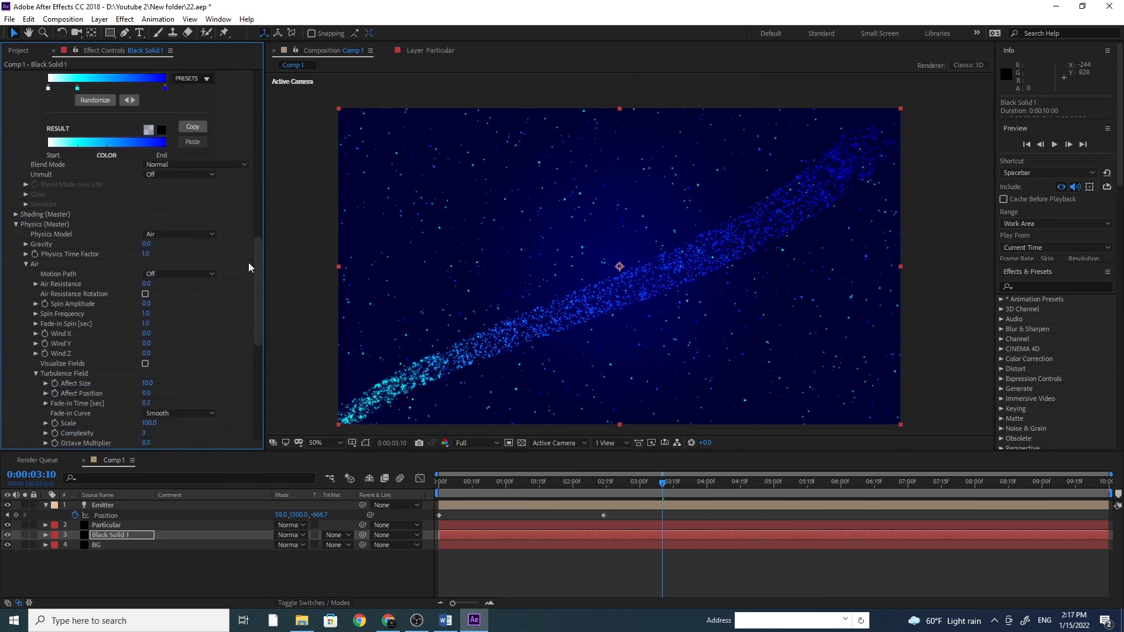
{"action": "left_click_drag", "start_coordinate": [255, 262], "coordinate": [255, 175]}
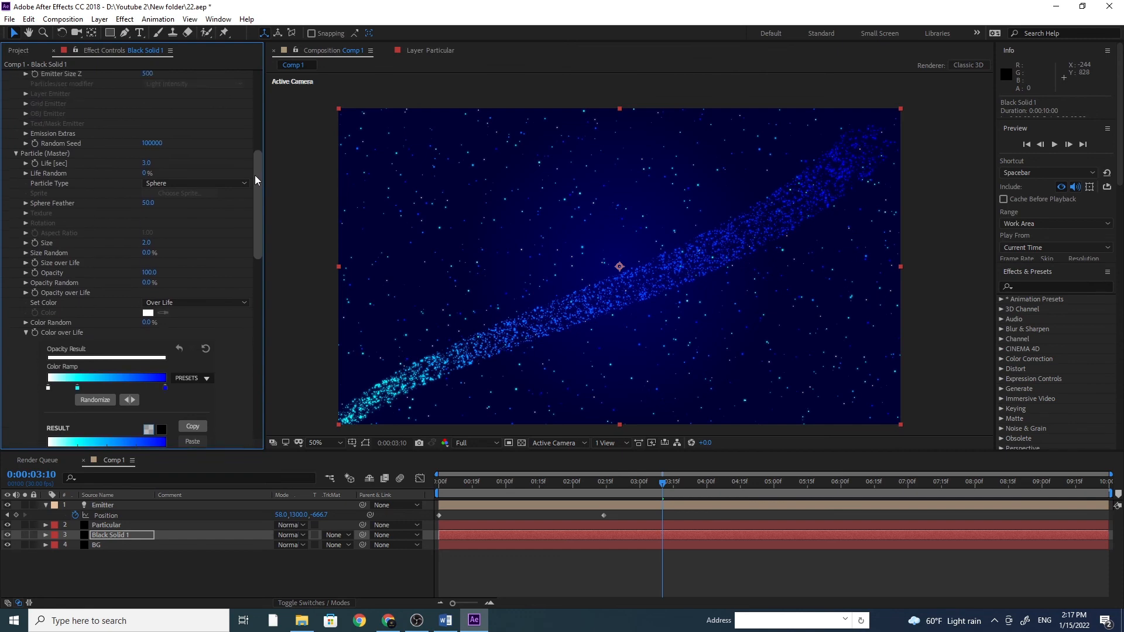
{"action": "left_click", "coordinate": [148, 242]}
{"action": "type", "text": "1"}
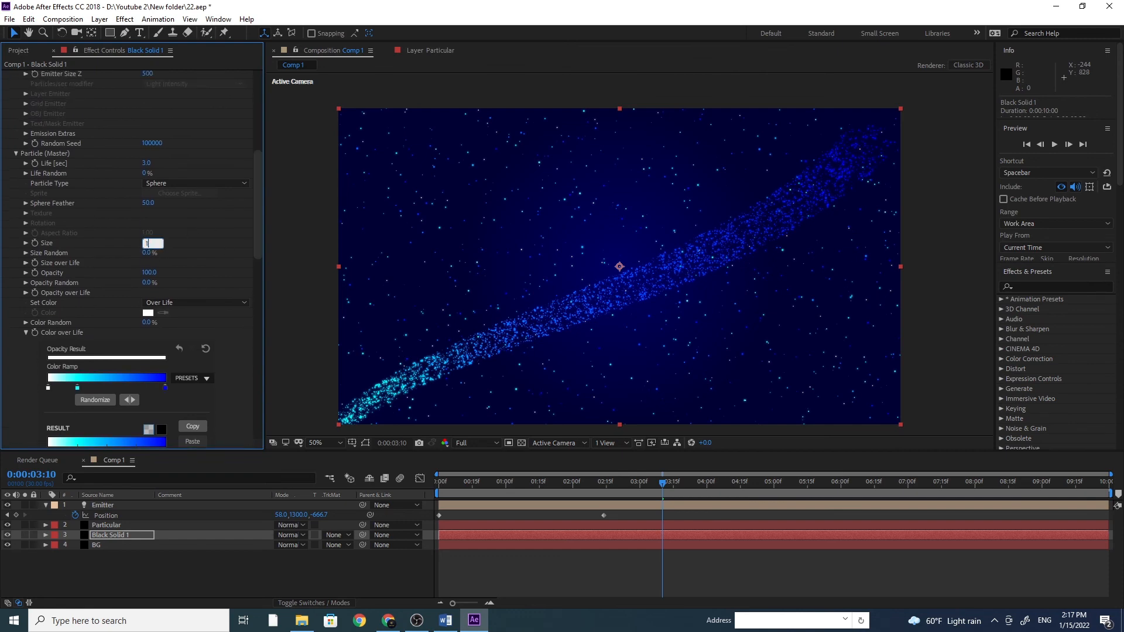
{"action": "key", "text": "Return"}
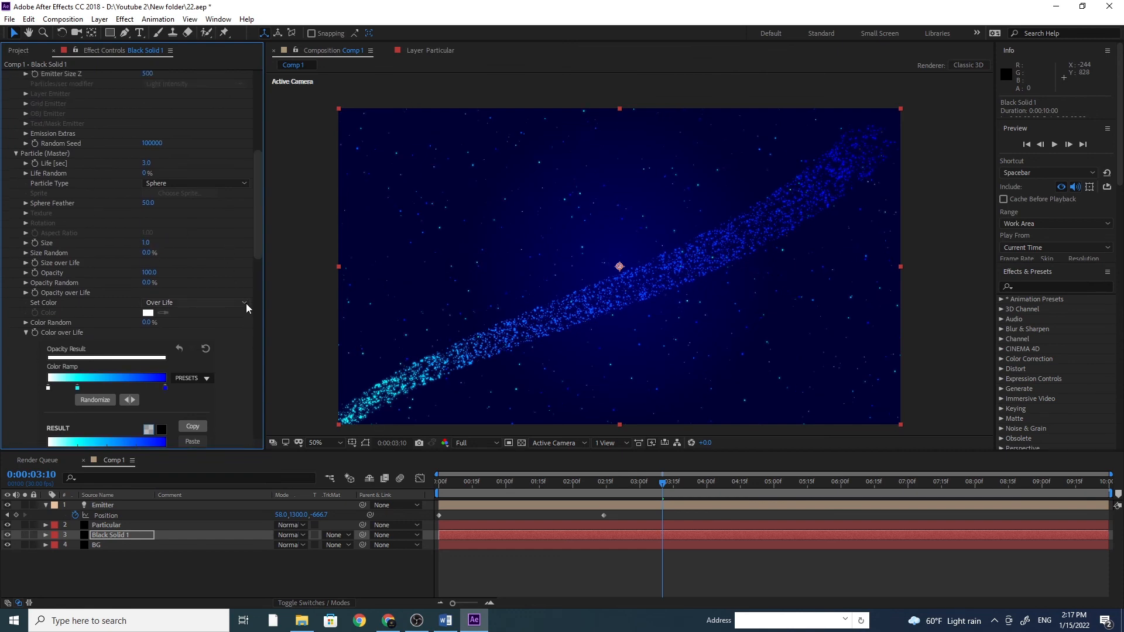
Play the composition again from 0:00:00:00 to check the smaller, glowing background particles.
{"action": "left_click_drag", "start_coordinate": [500, 487], "coordinate": [426, 523]}
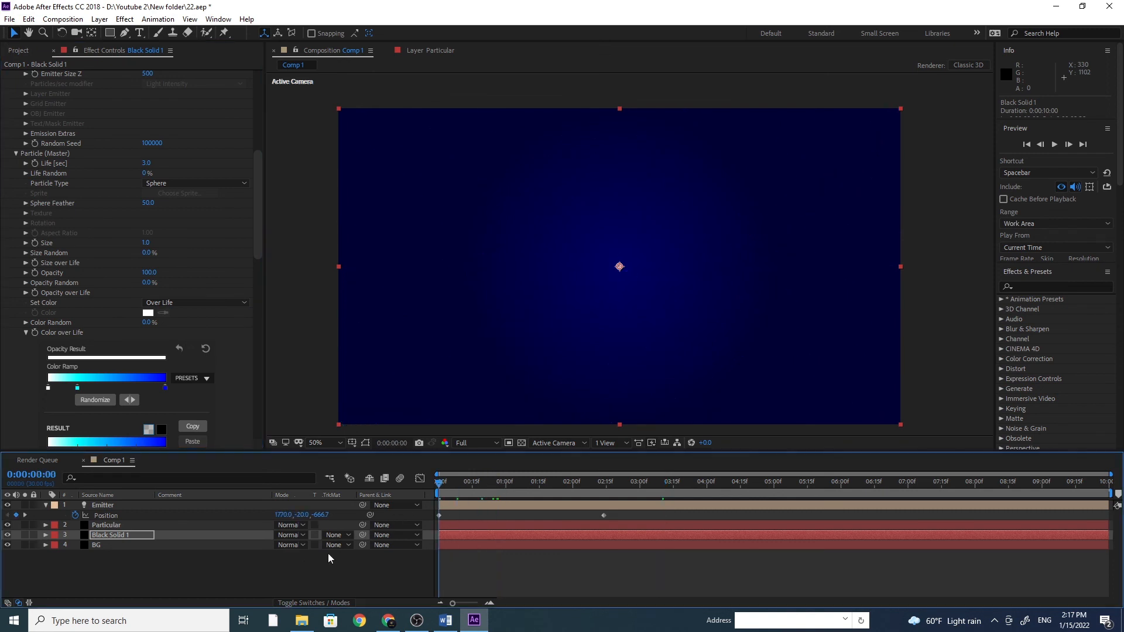
{"action": "key", "text": "space"}
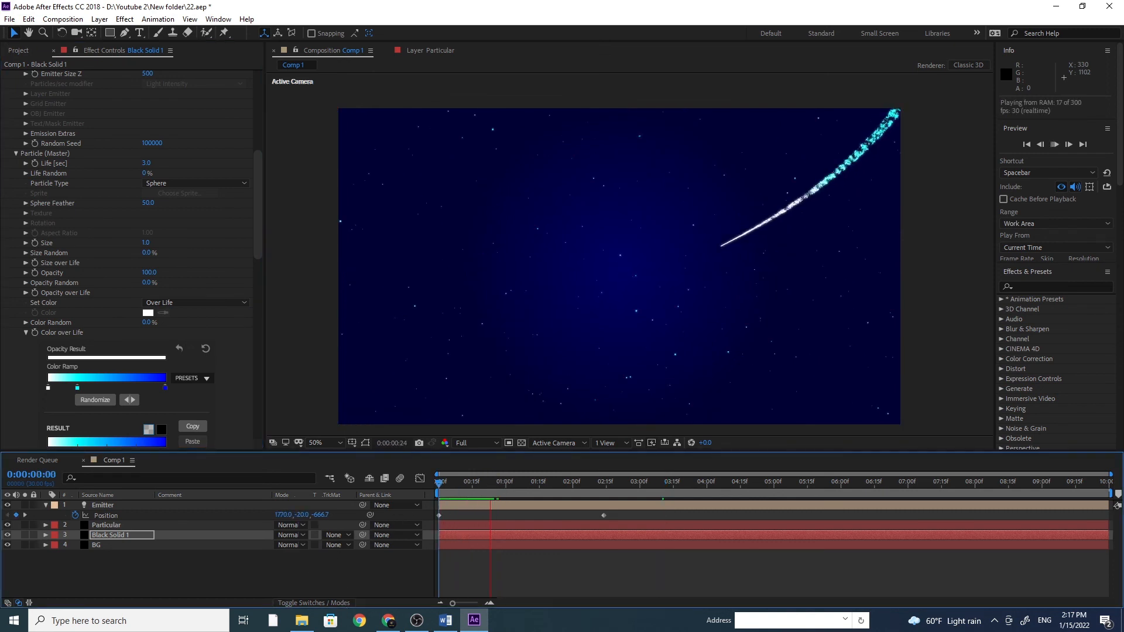